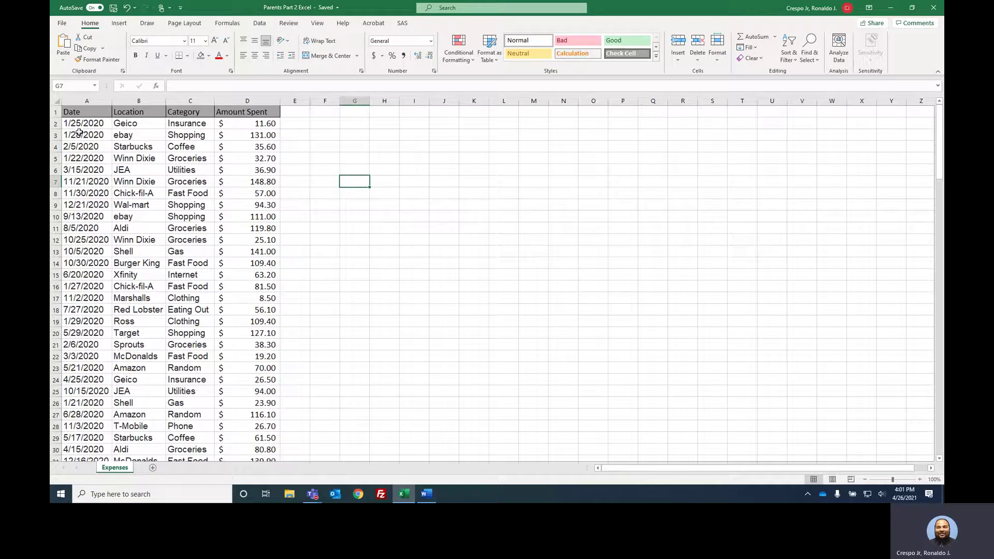
# Step: Make the header row A1:D1 bold and fill its cells with a light blue theme color
pyautogui.moveTo(72, 112); pyautogui.dragTo(236, 116)
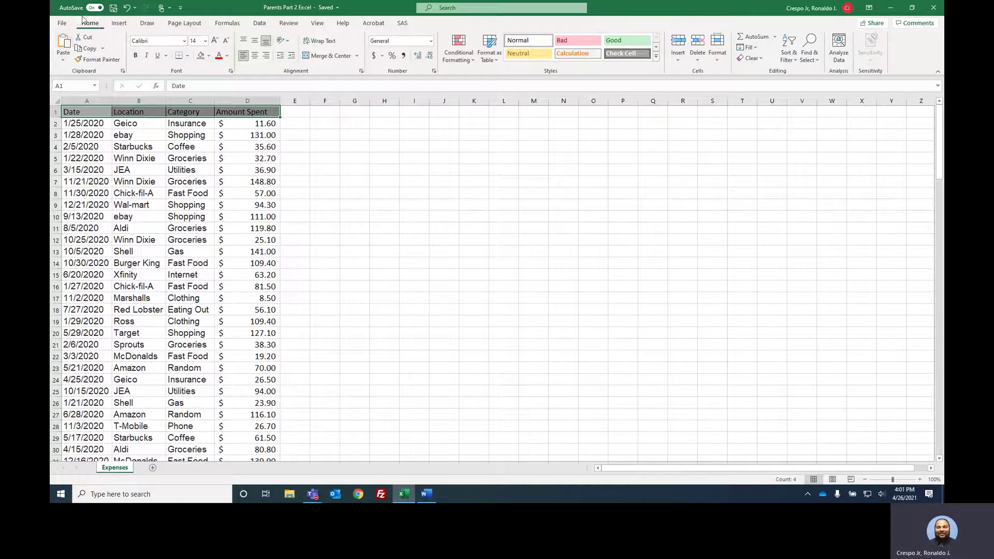
pyautogui.click(135, 56)
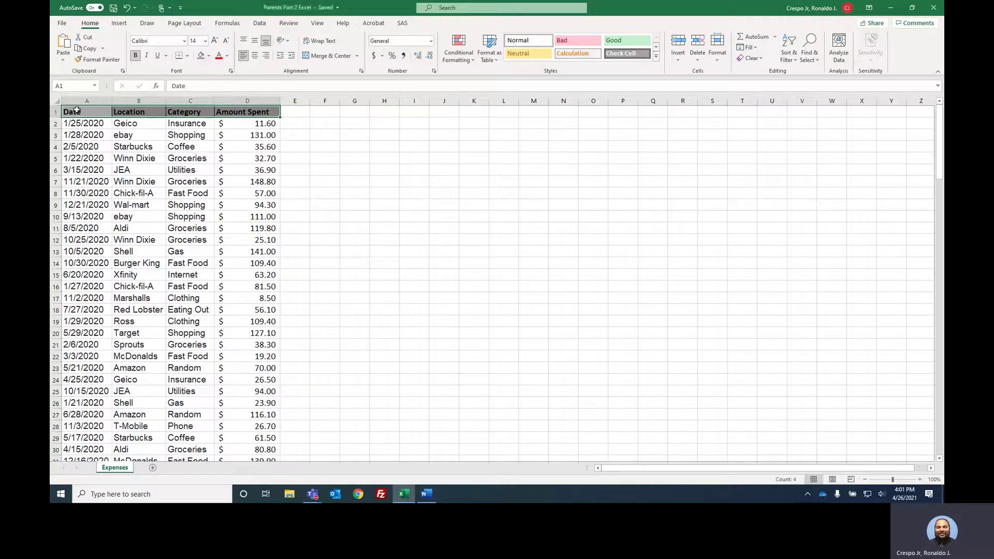
pyautogui.moveTo(73, 109); pyautogui.dragTo(243, 108)
pyautogui.click(209, 56)
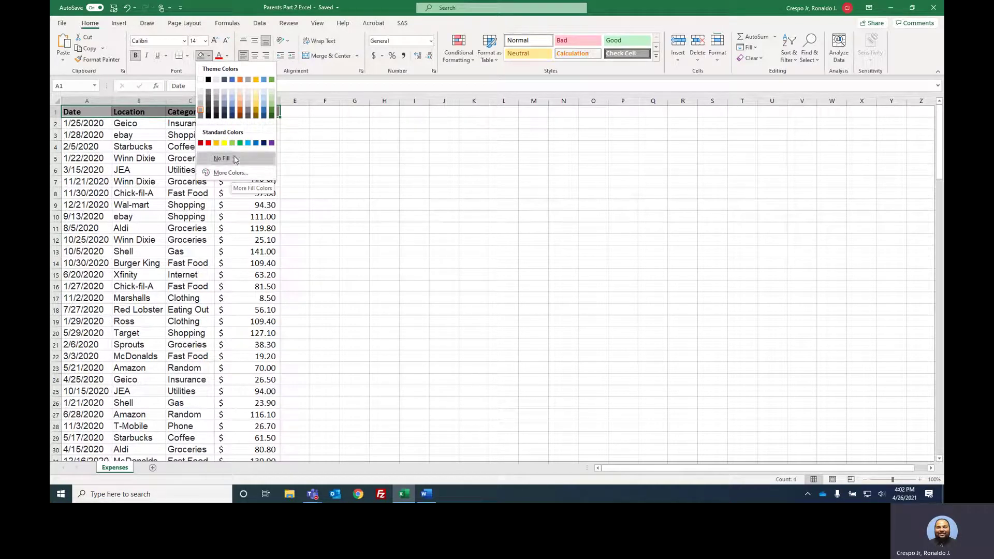
pyautogui.click(234, 101)
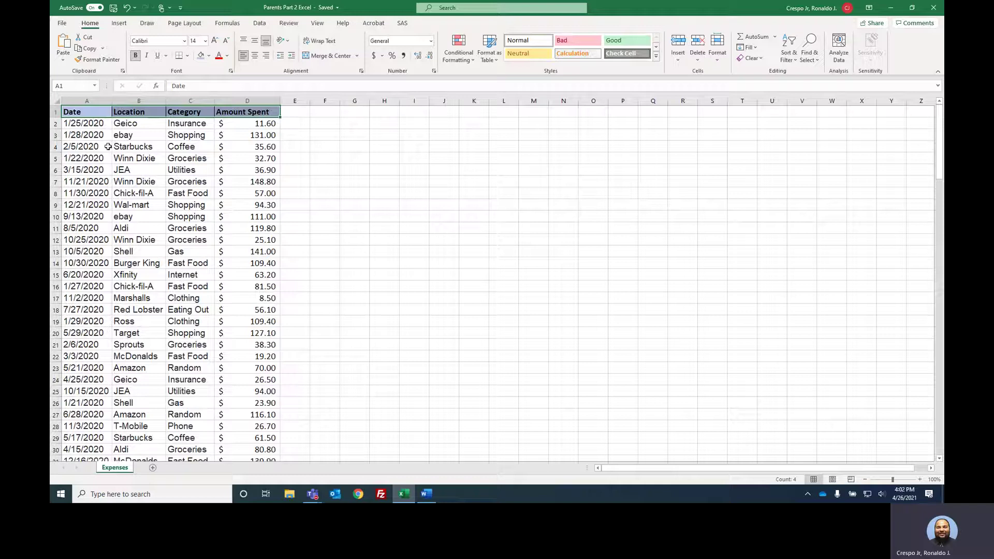
pyautogui.moveTo(88, 112); pyautogui.dragTo(257, 423)
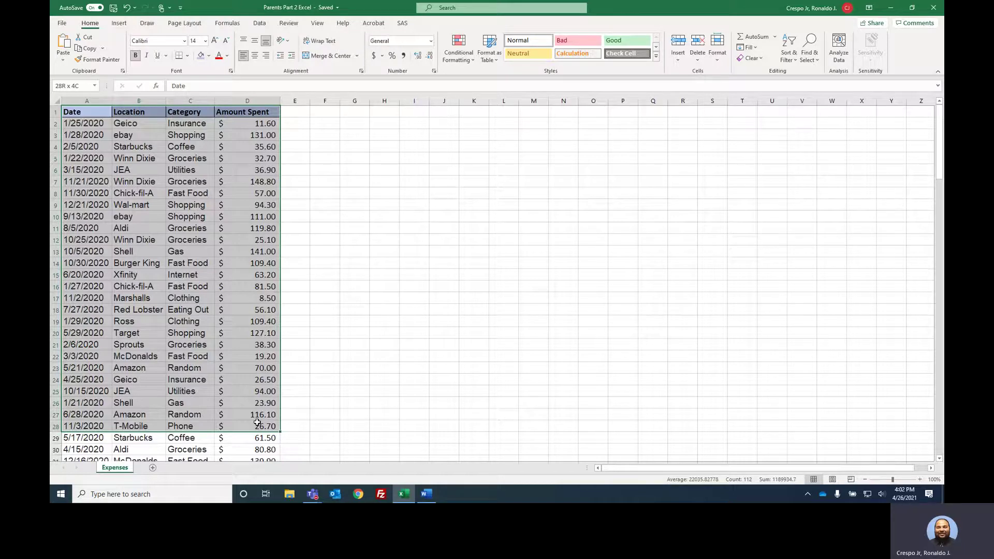
pyautogui.moveTo(258, 423); pyautogui.dragTo(258, 123)
pyautogui.scroll(15, 249, 149)
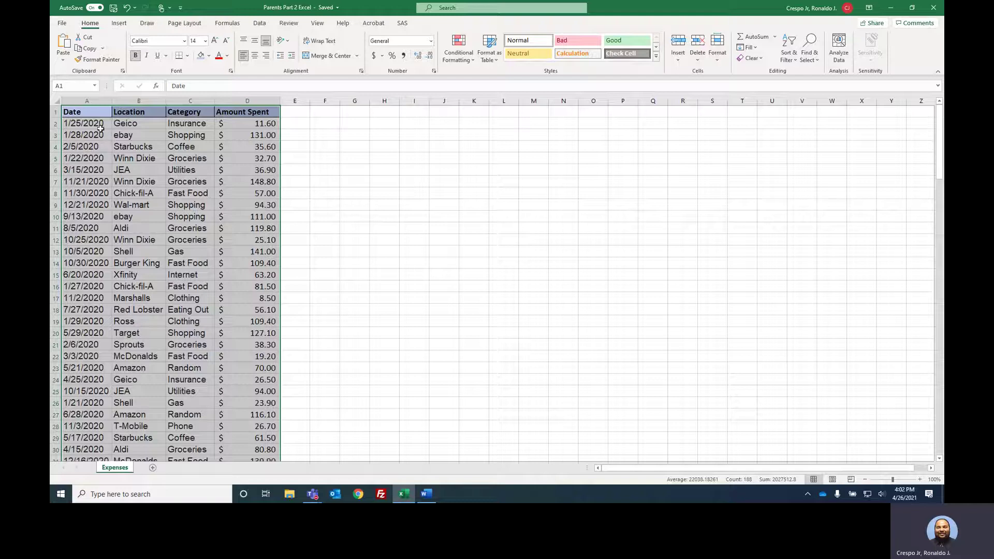
pyautogui.click(88, 112)
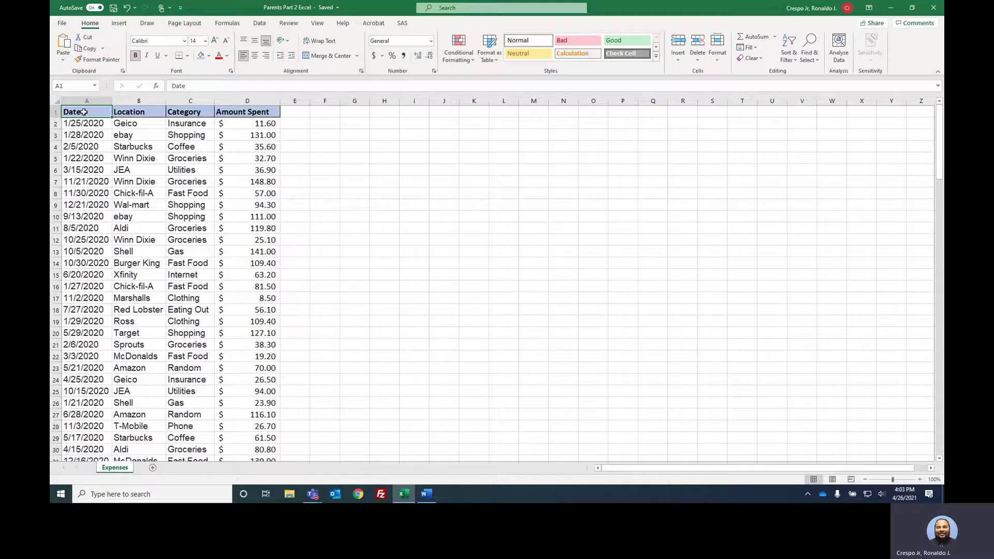
pyautogui.hotkey('ctrl', 'shift', 'Right')
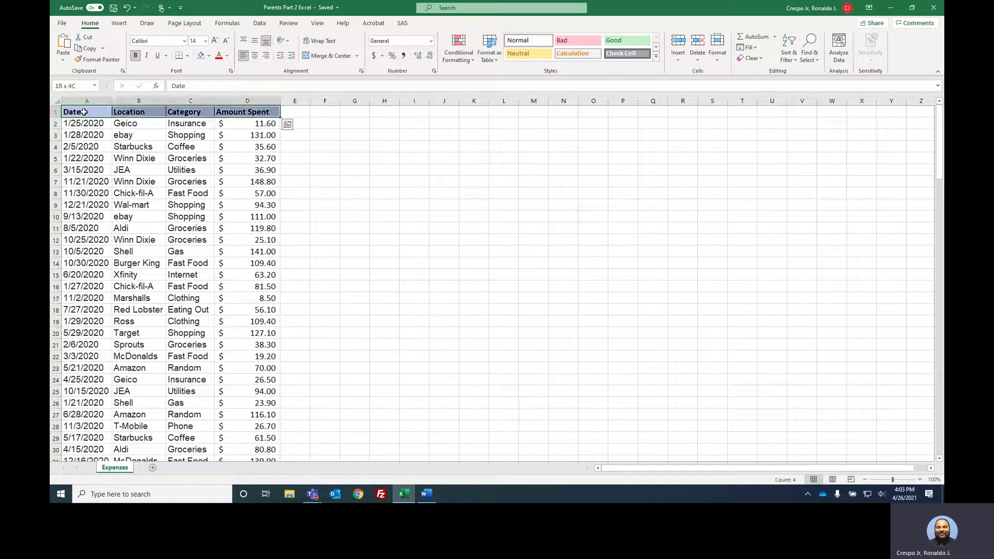
pyautogui.hotkey('ctrl', 'q')
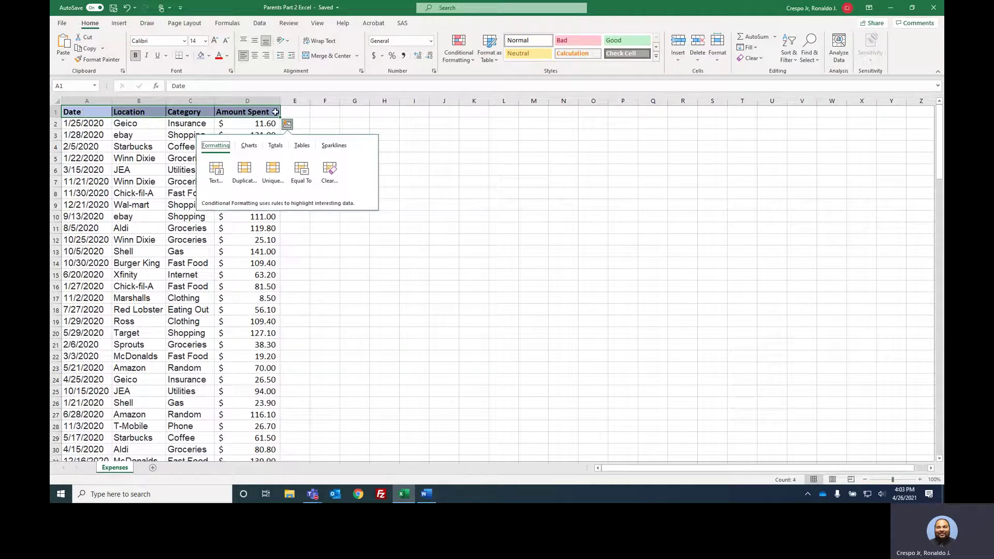
pyautogui.moveTo(94, 112); pyautogui.dragTo(253, 114)
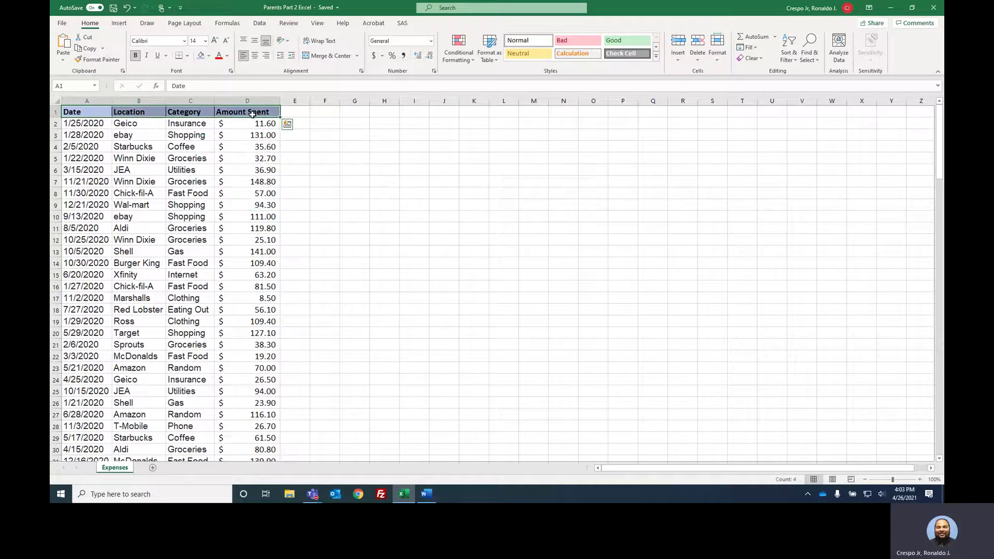
# Step: Apply All Borders to the entire expense table, from the header row down to the last record
pyautogui.click(97, 112)
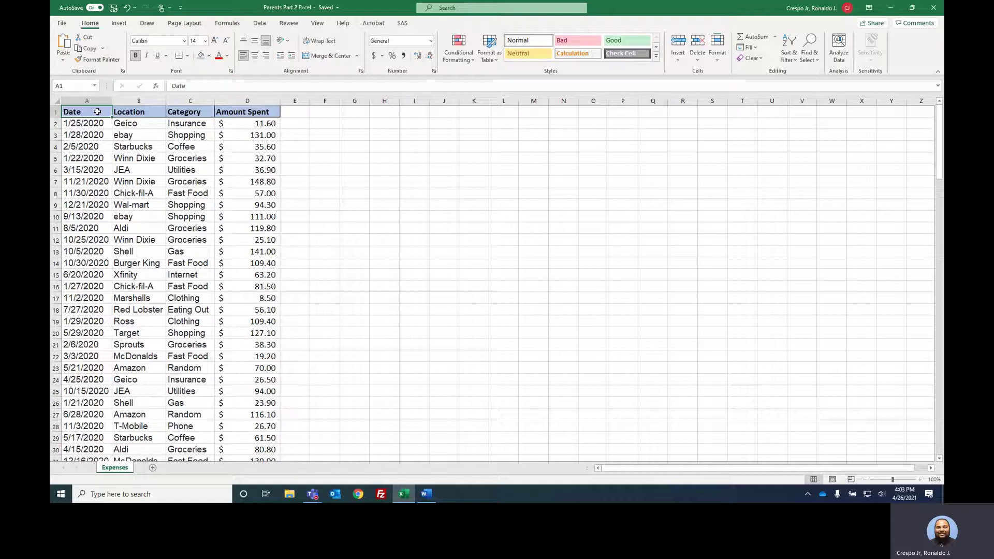
pyautogui.hotkey('ctrl', 'shift', 'Right')
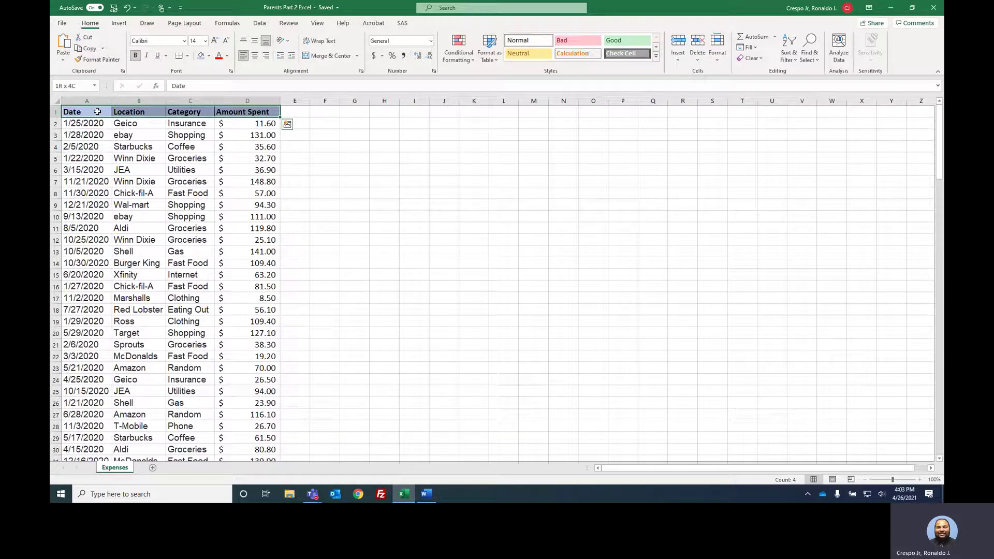
pyautogui.hotkey('ctrl', 'shift', 'Down')
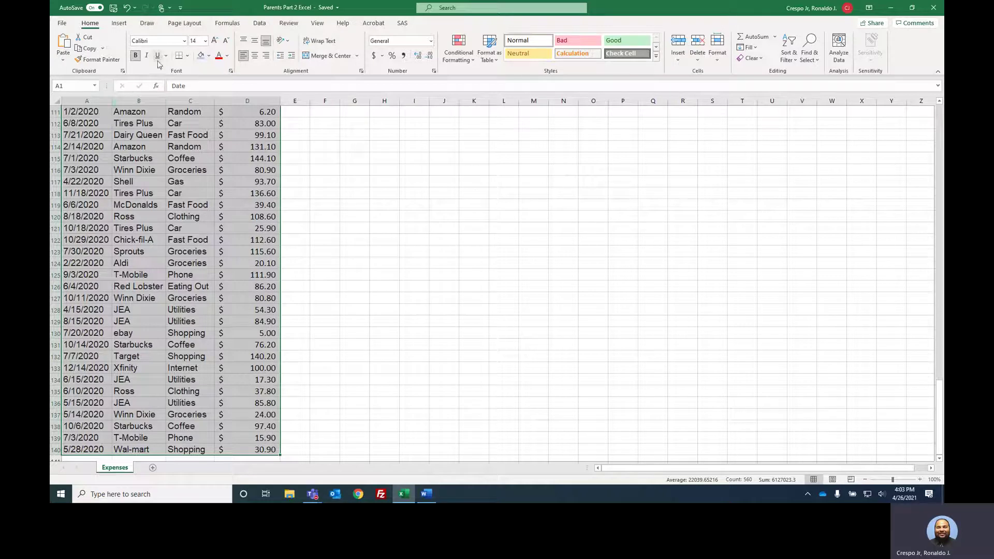
pyautogui.click(187, 57)
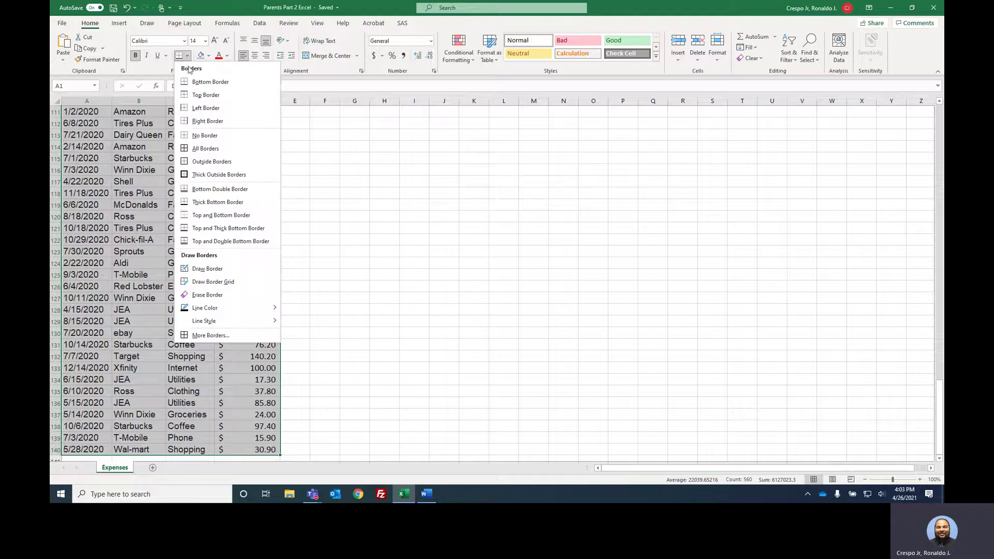
pyautogui.click(225, 150)
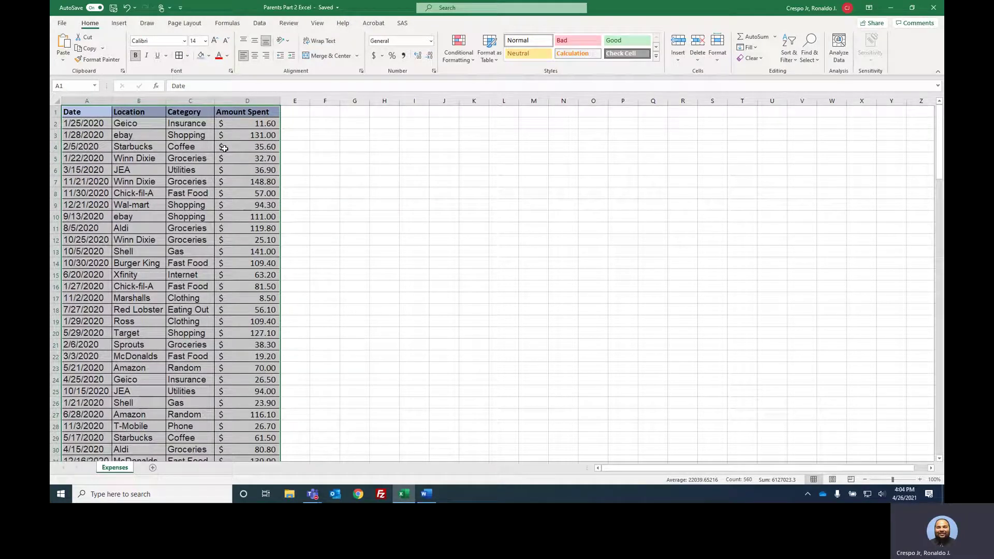
pyautogui.click(89, 125)
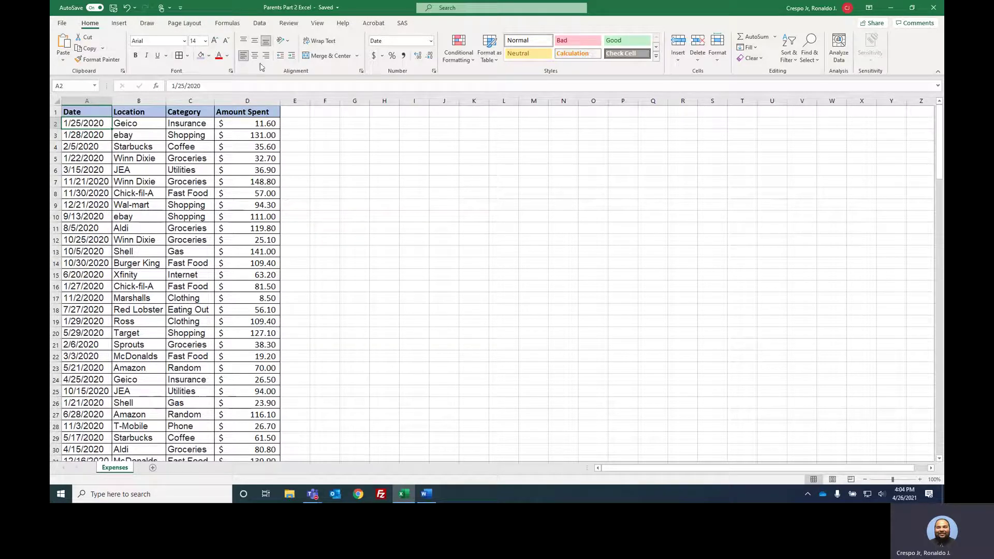
# Step: Center the header row A1:D1 horizontally and middle-align it vertically
pyautogui.moveTo(80, 112); pyautogui.dragTo(234, 114)
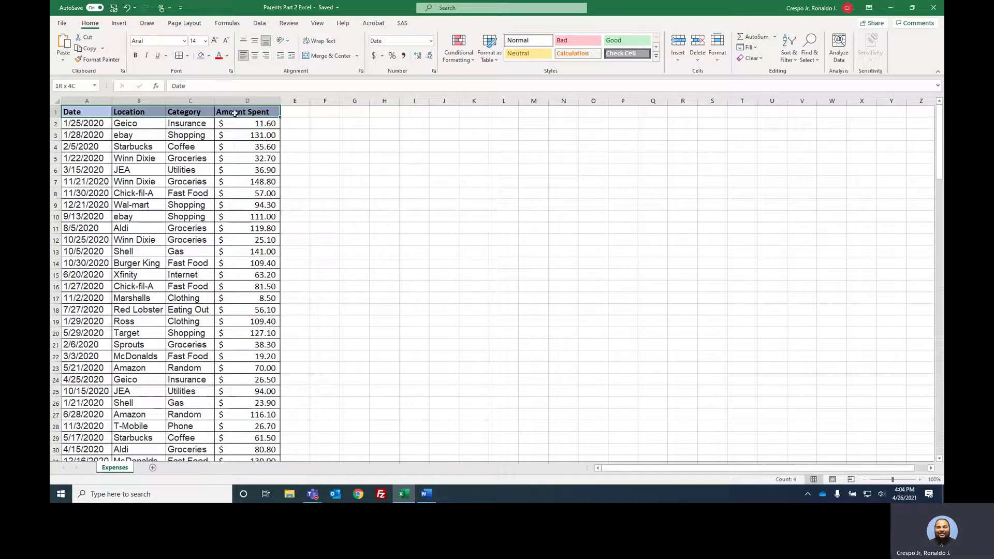
pyautogui.click(254, 55)
pyautogui.click(255, 40)
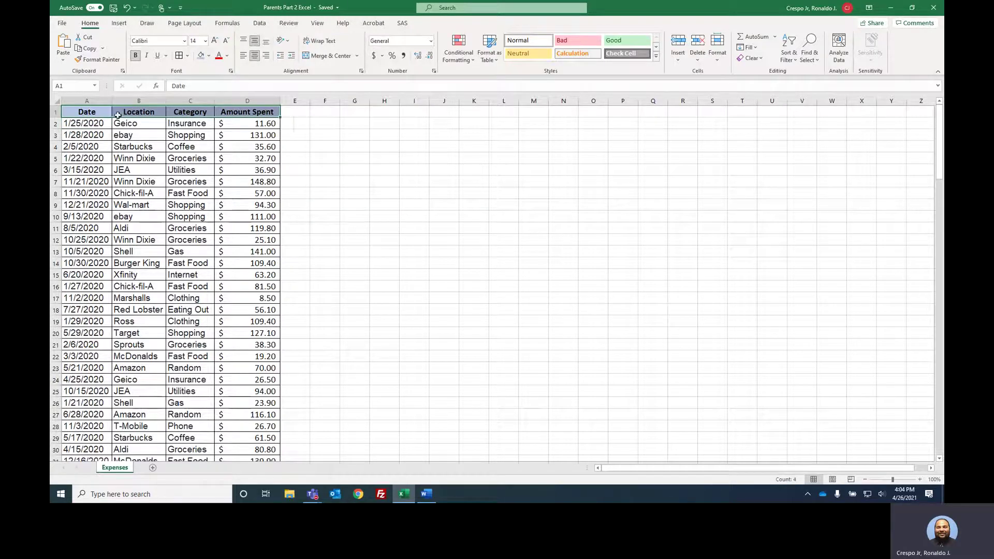
# Step: Make row 1 much taller and try different vertical and horizontal alignments on the headers, ending with centered, middle-aligned text
pyautogui.moveTo(59, 118); pyautogui.dragTo(61, 167)
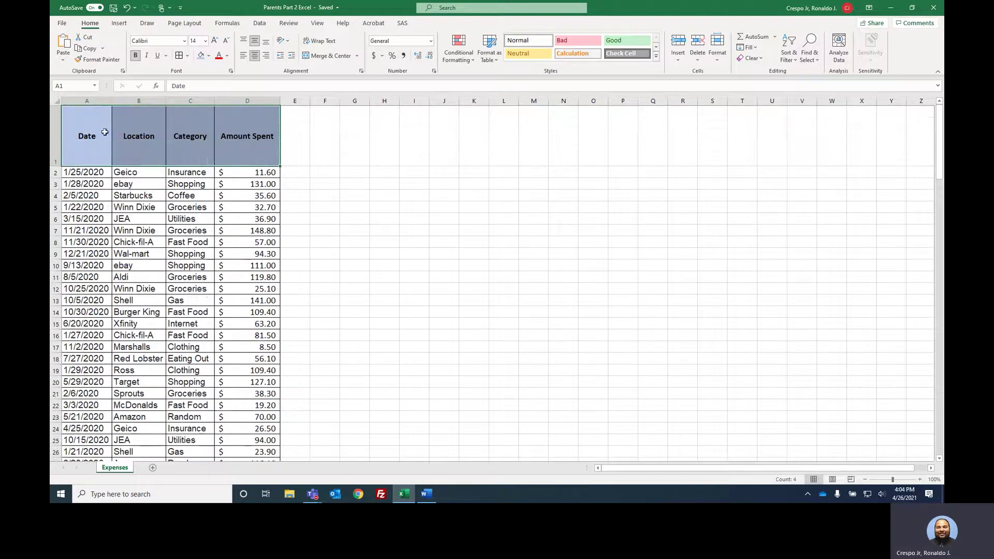
pyautogui.click(244, 41)
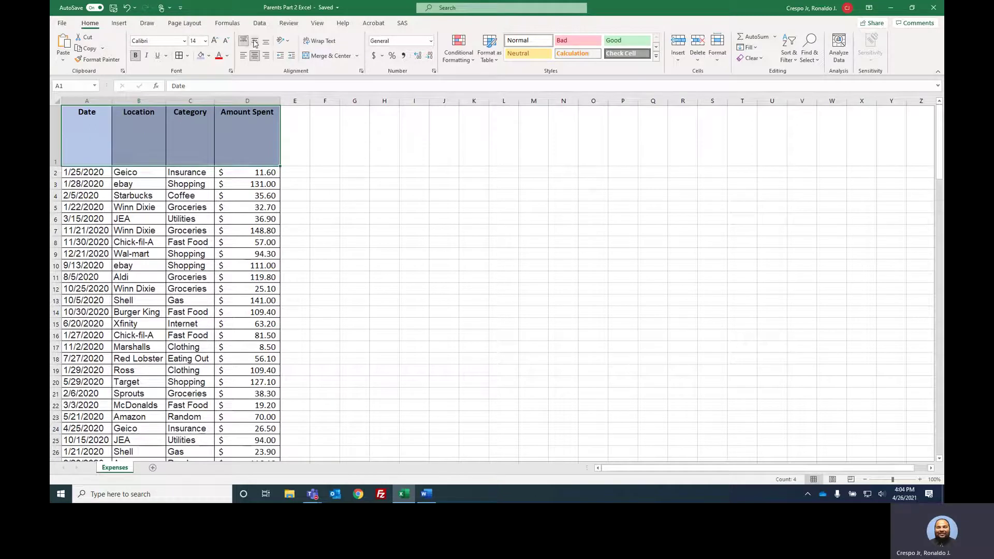
pyautogui.click(266, 42)
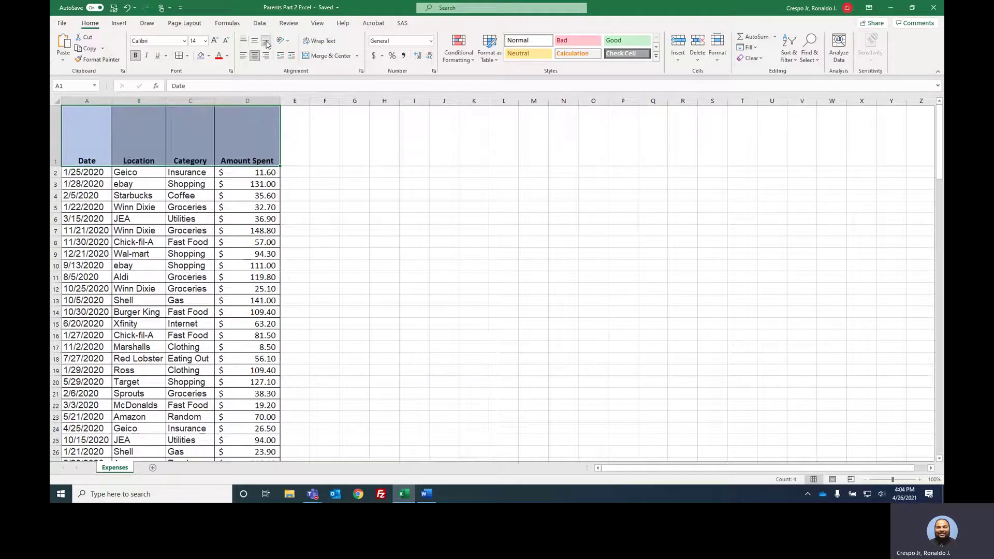
pyautogui.click(243, 55)
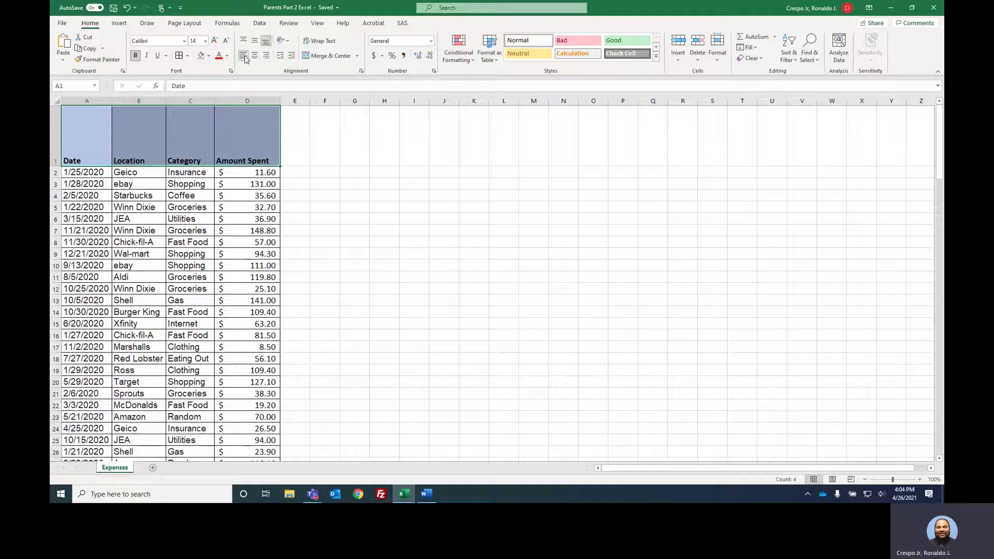
pyautogui.click(256, 56)
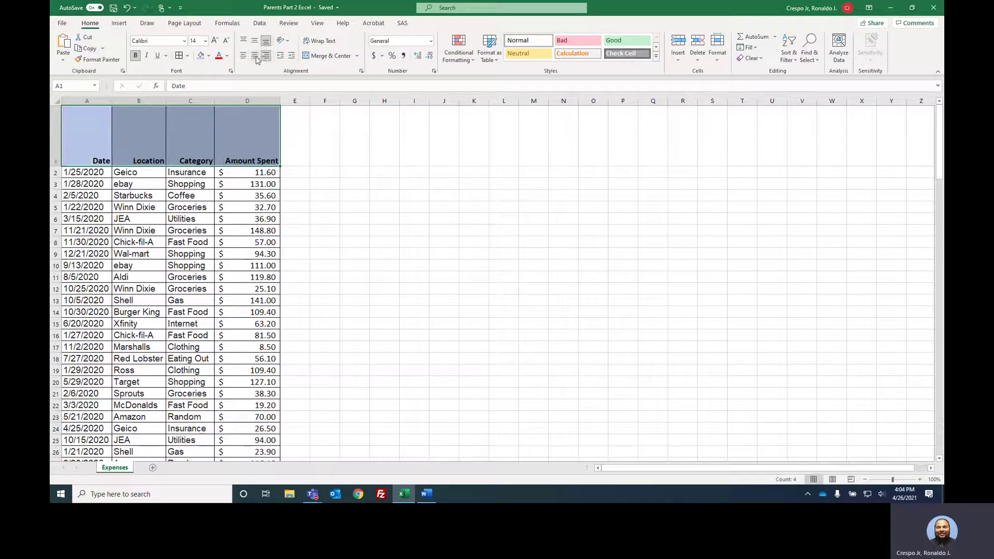
pyautogui.click(255, 42)
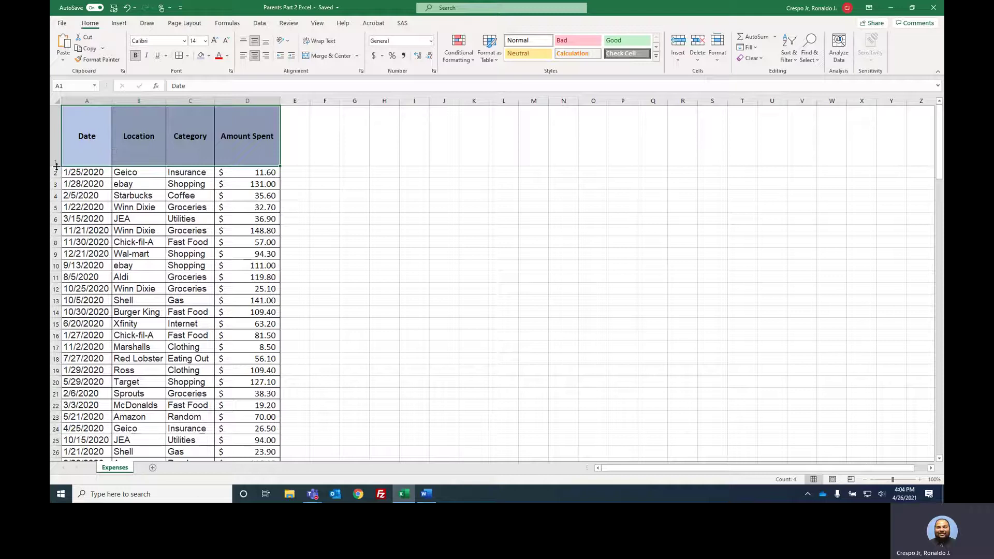
# Step: Try widening the Date column, and AutoFit the width of column A and the height of row 1
pyautogui.moveTo(60, 166)
pyautogui.mouseDown()
pyautogui.moveTo(61, 184)
pyautogui.moveTo(62, 168)
pyautogui.mouseUp()
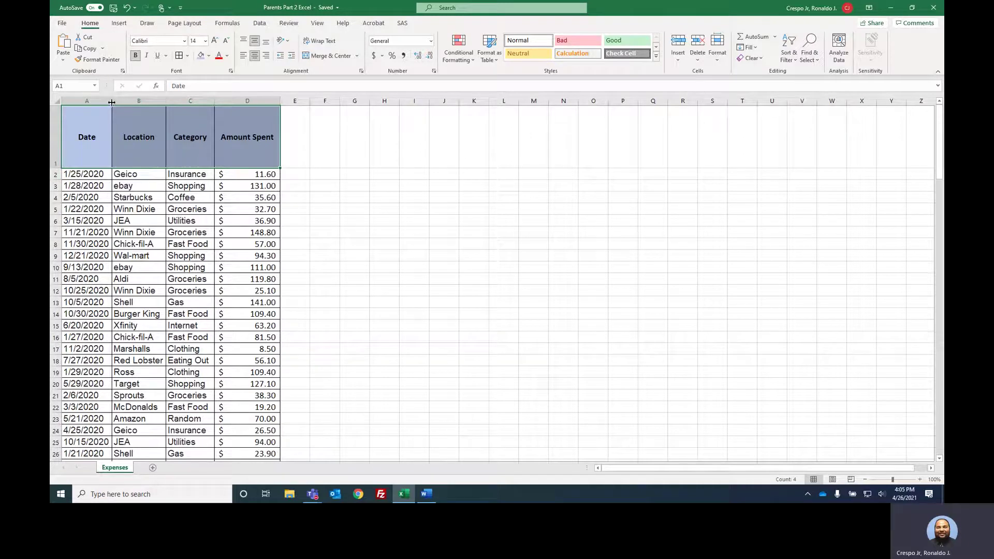
pyautogui.moveTo(112, 102); pyautogui.dragTo(184, 102)
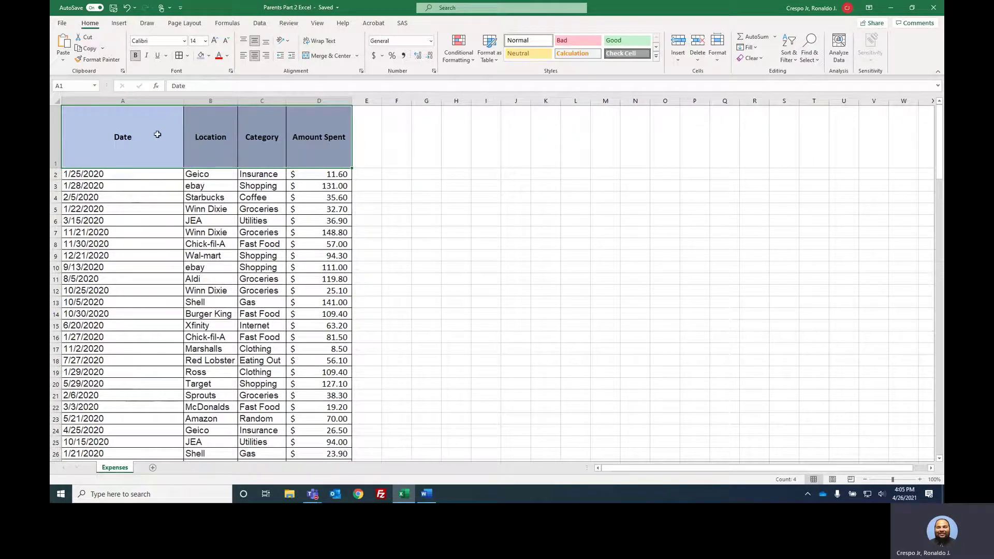
pyautogui.doubleClick(184, 102)
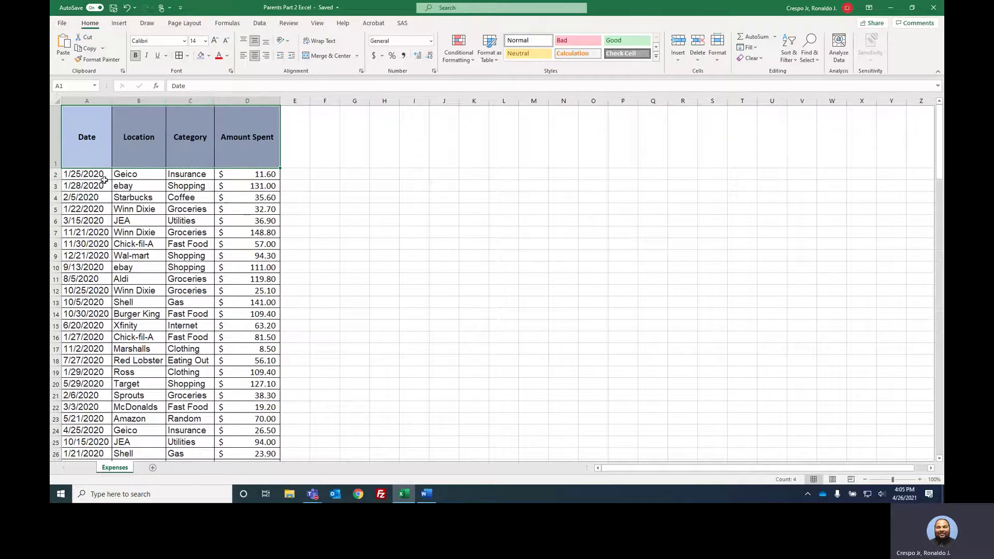
pyautogui.doubleClick(57, 169)
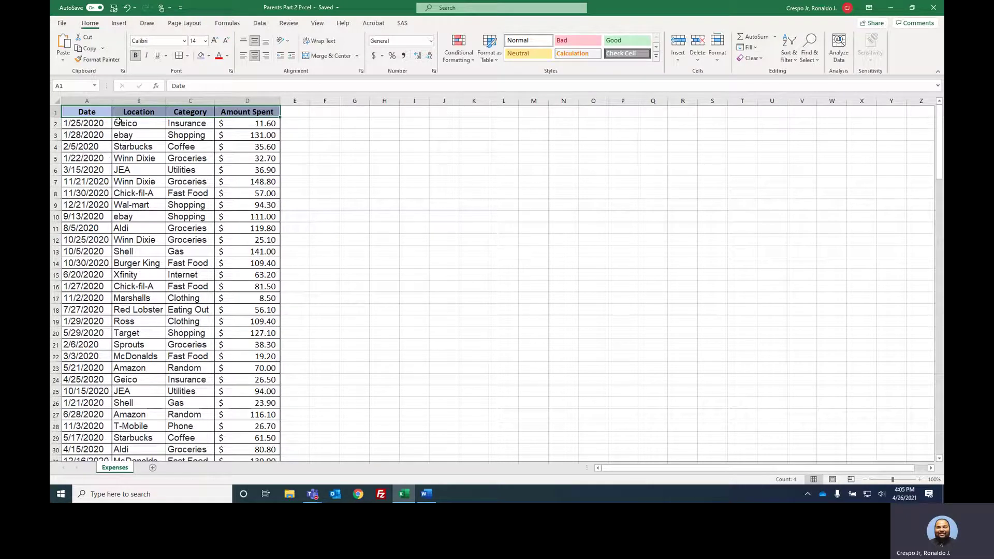
# Step: Set the font color of the header row A1:D1 to black
pyautogui.moveTo(98, 112); pyautogui.dragTo(247, 112)
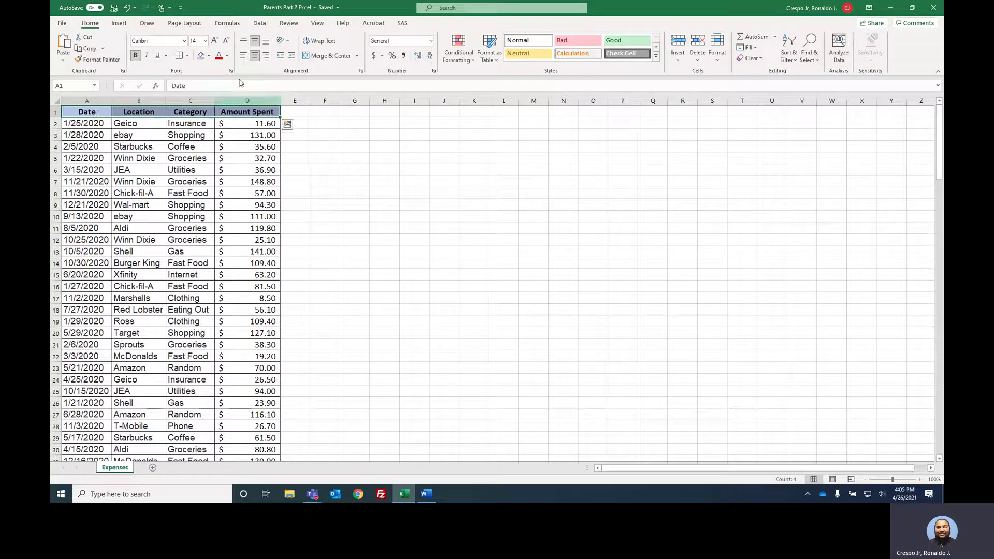
pyautogui.moveTo(95, 112); pyautogui.dragTo(237, 110)
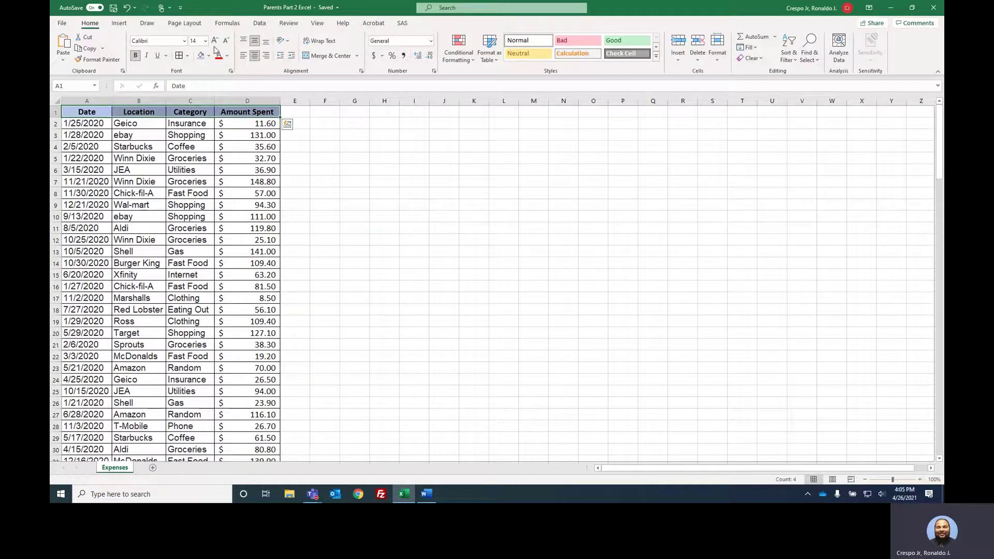
pyautogui.click(228, 56)
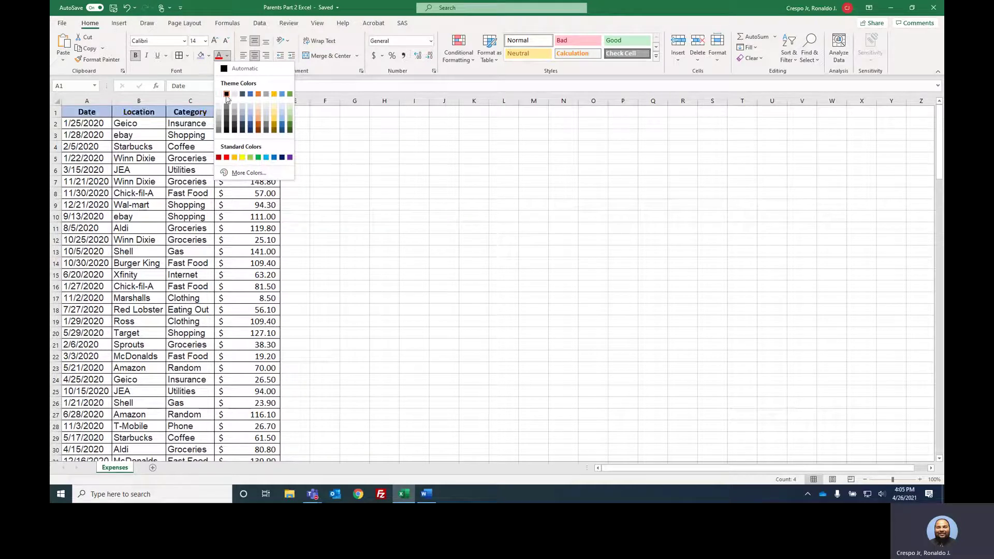
pyautogui.press('Escape')
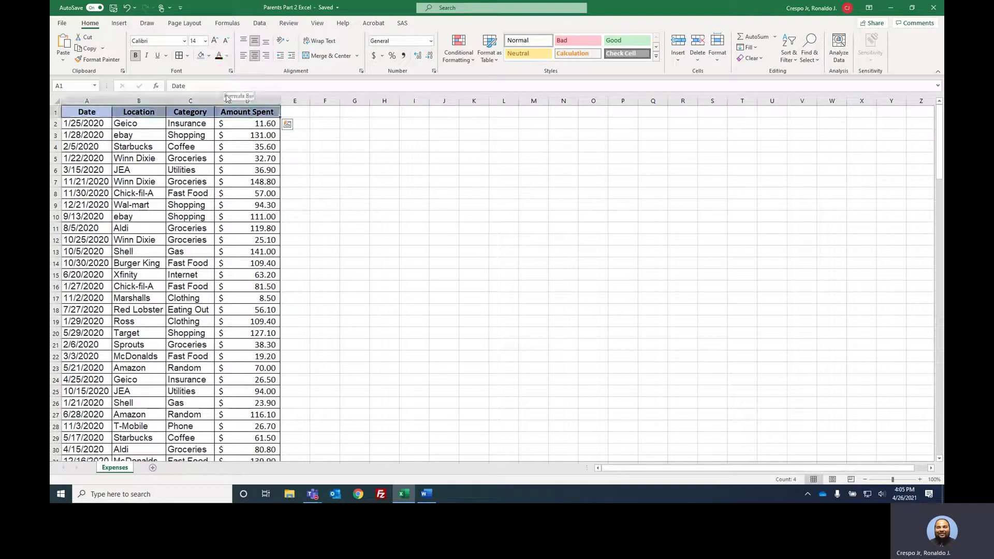
# Step: Try the Angle Counterclockwise text orientation on the header row, and undo it
pyautogui.click(282, 41)
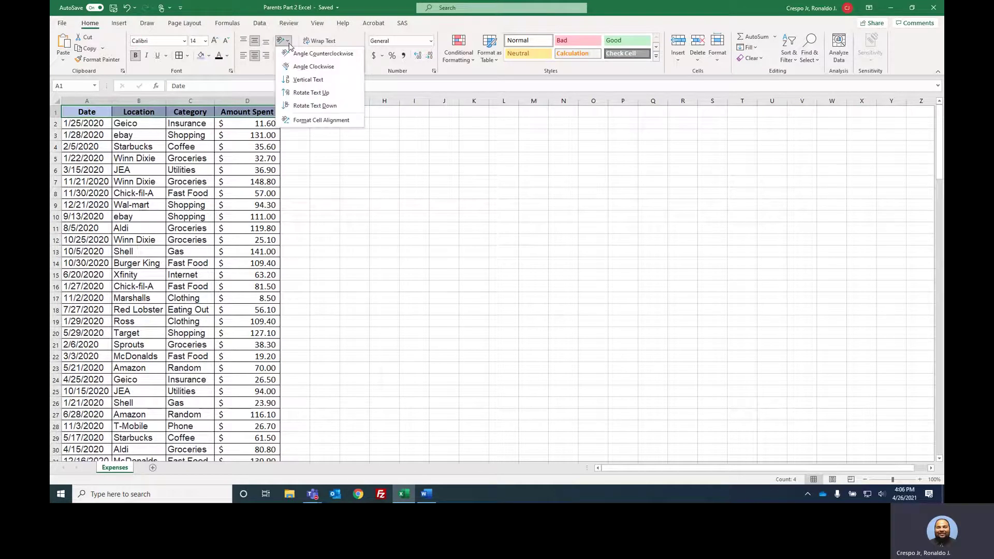
pyautogui.click(298, 54)
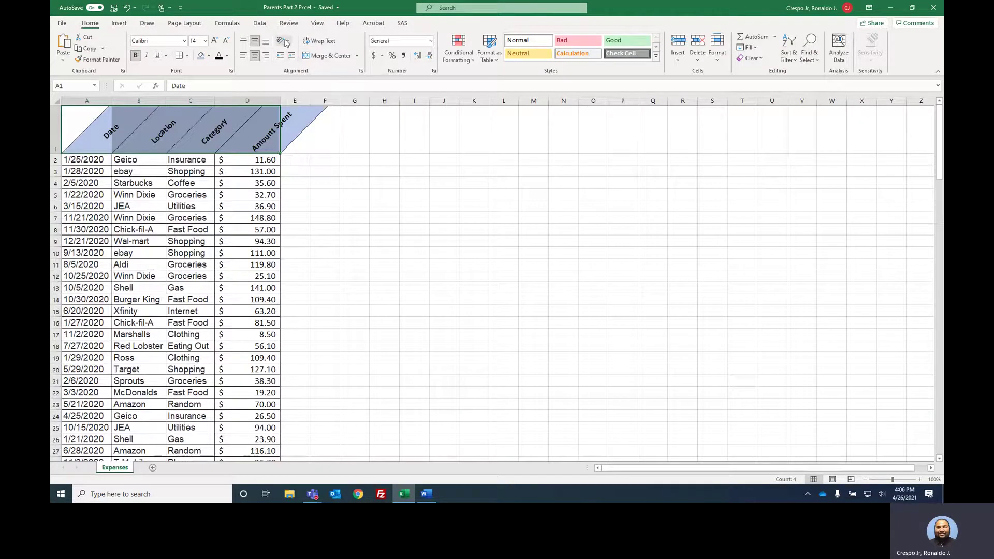
pyautogui.click(127, 8)
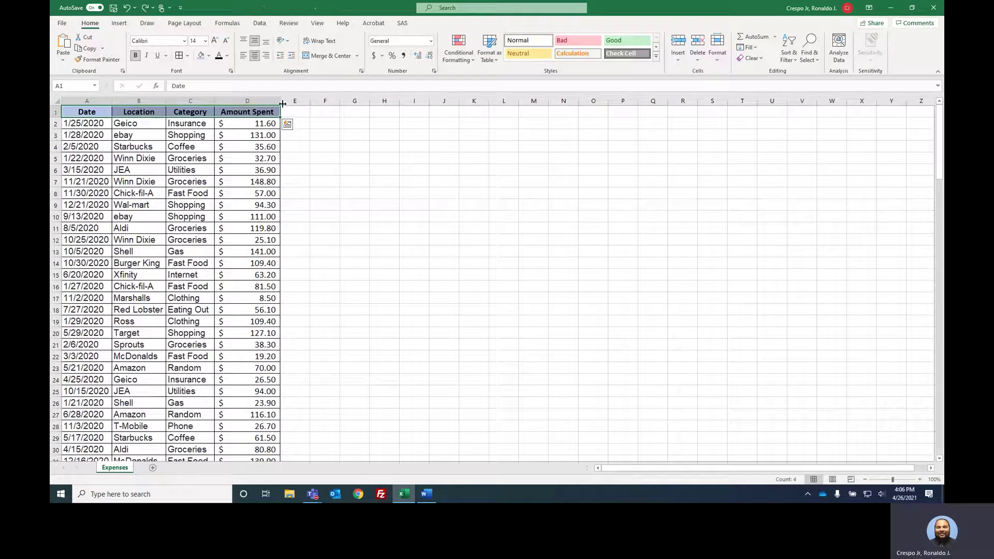
# Step: Try narrowing the Amount Spent column and wrapping the header row text, and undo both changes
pyautogui.moveTo(281, 101); pyautogui.dragTo(240, 103)
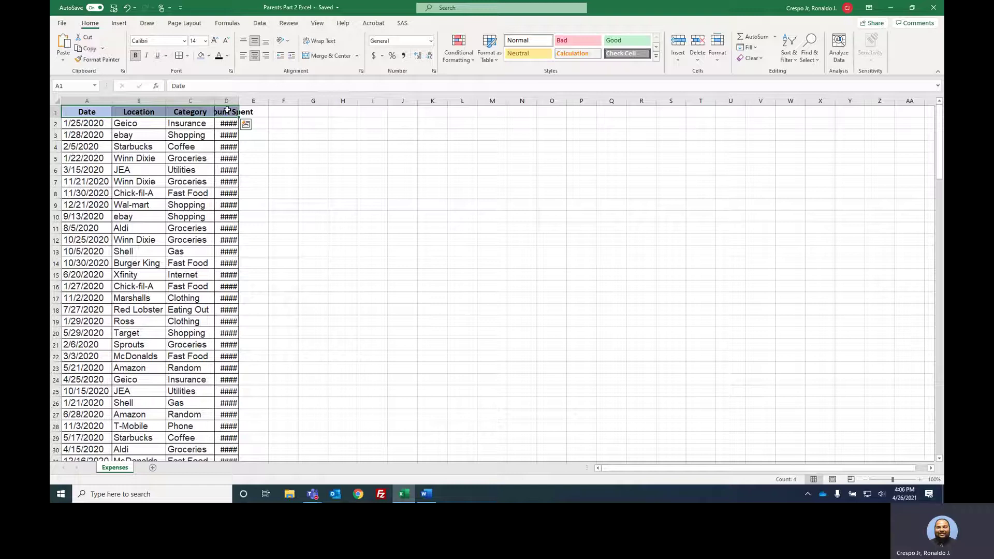
pyautogui.click(320, 42)
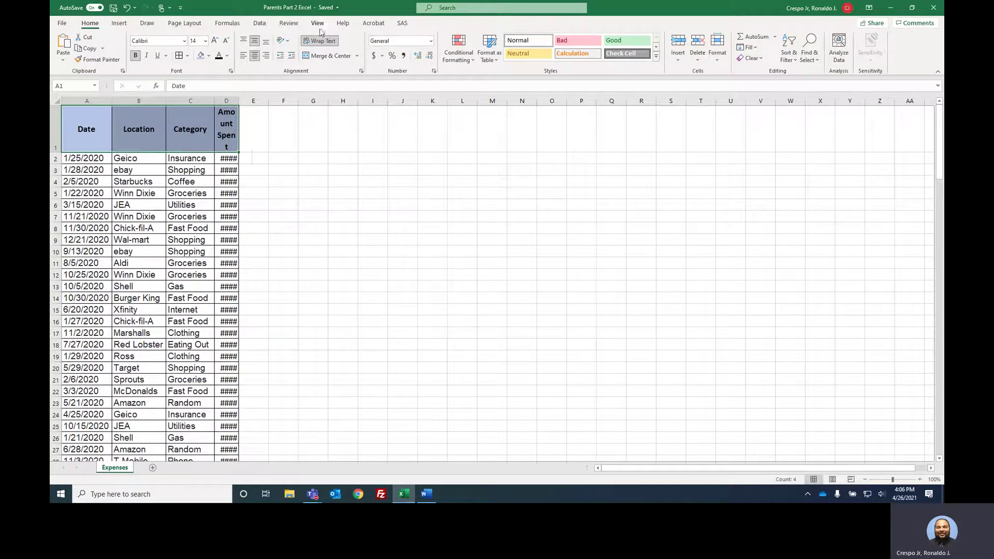
pyautogui.click(129, 8)
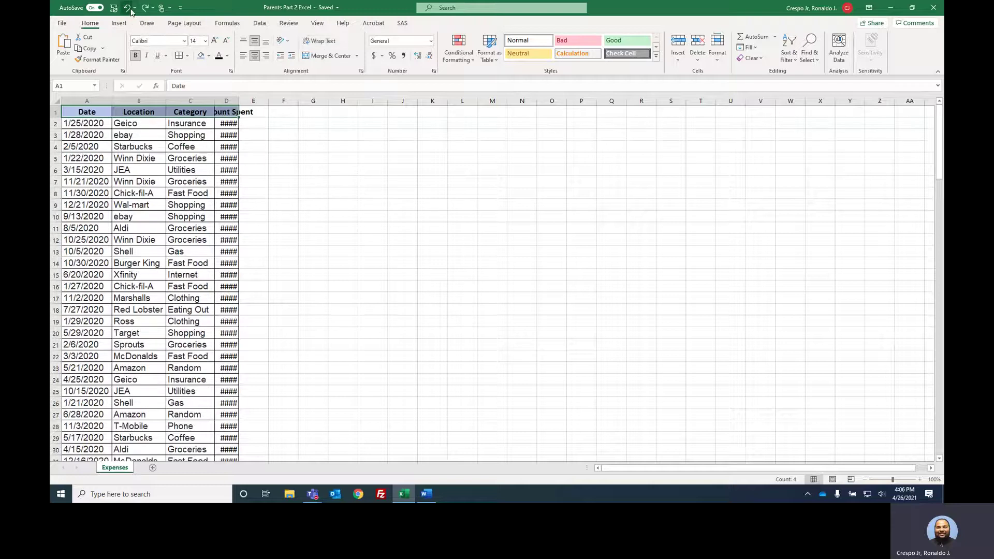
pyautogui.click(129, 8)
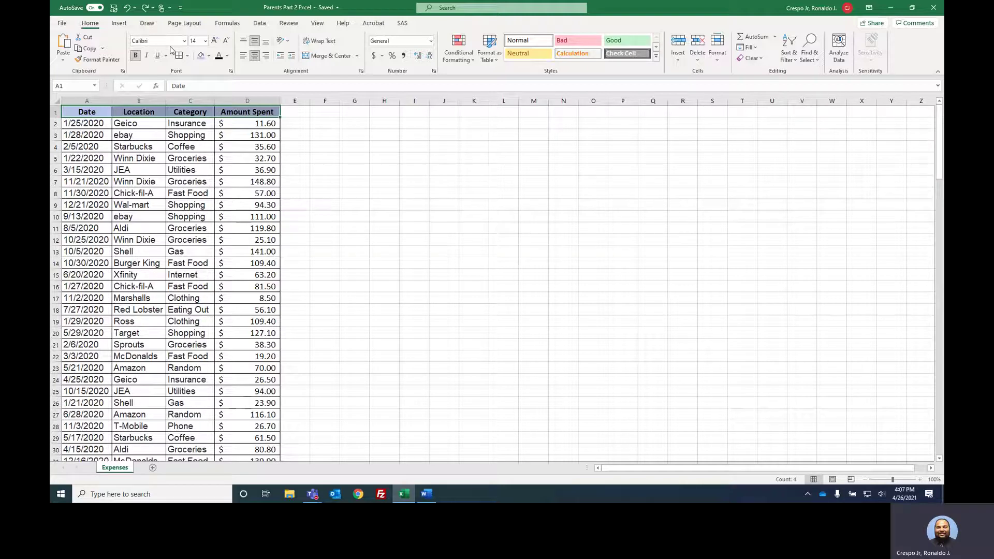
# Step: Add filters to the header row in row 1 of the expense table
pyautogui.scroll(-14, 284, 286)
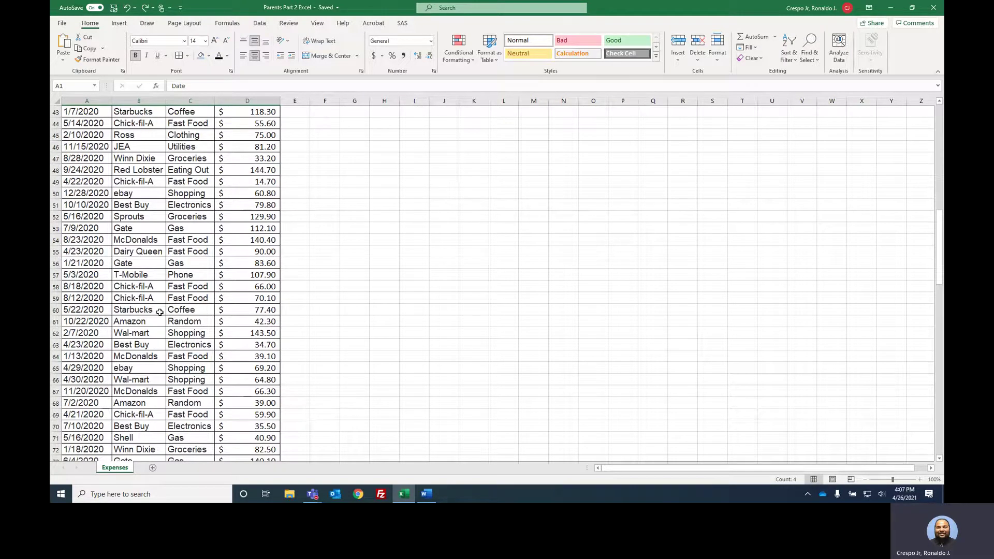
pyautogui.scroll(14, 160, 312)
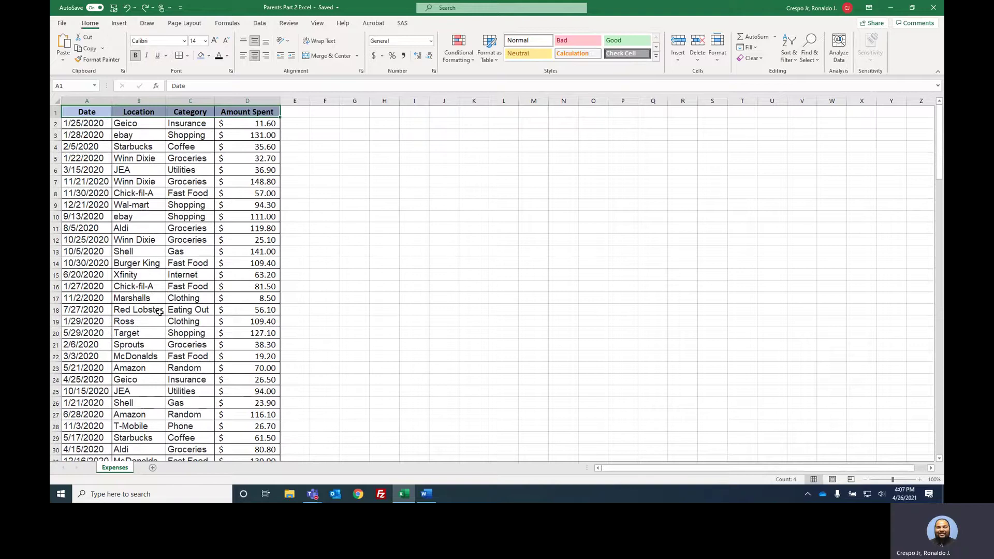
pyautogui.scroll(-5, 252, 286)
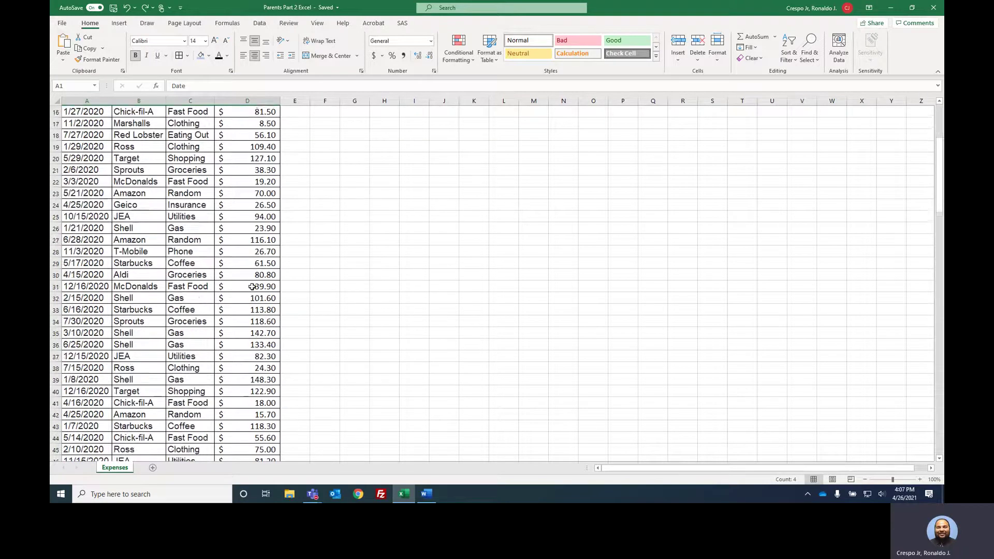
pyautogui.scroll(5, 252, 286)
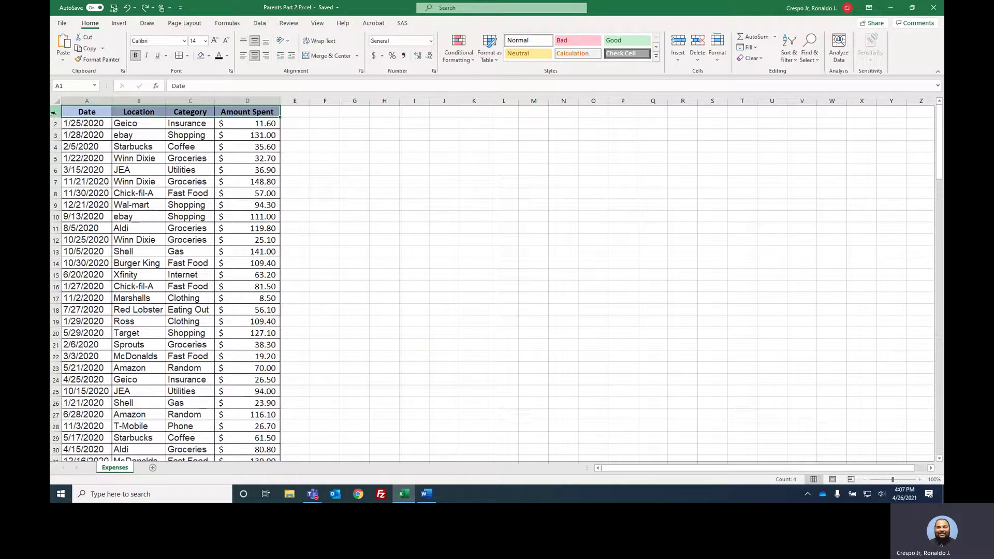
pyautogui.click(54, 112)
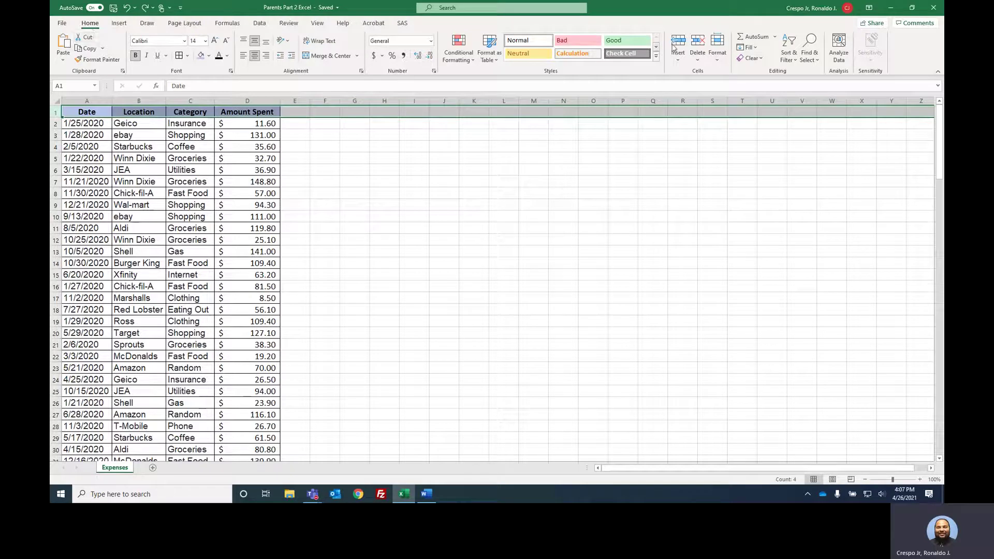
pyautogui.click(794, 61)
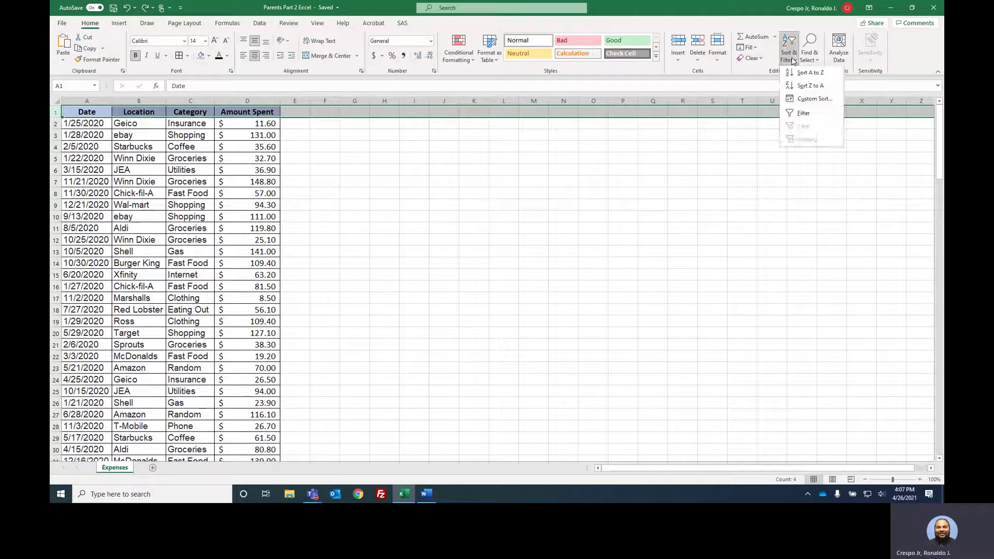
pyautogui.click(806, 118)
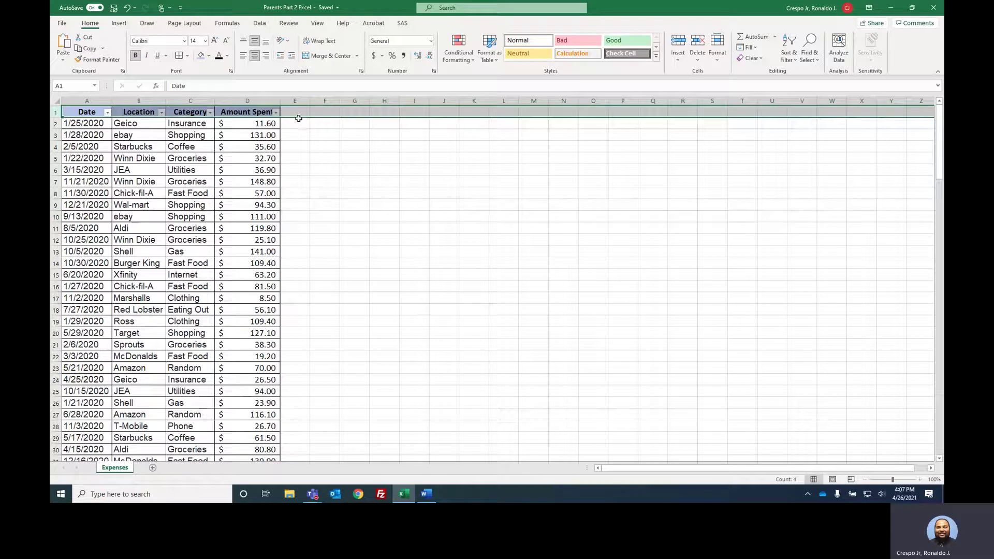
# Step: Filter the Location column to show only the Chick-fil-A entries
pyautogui.click(143, 111)
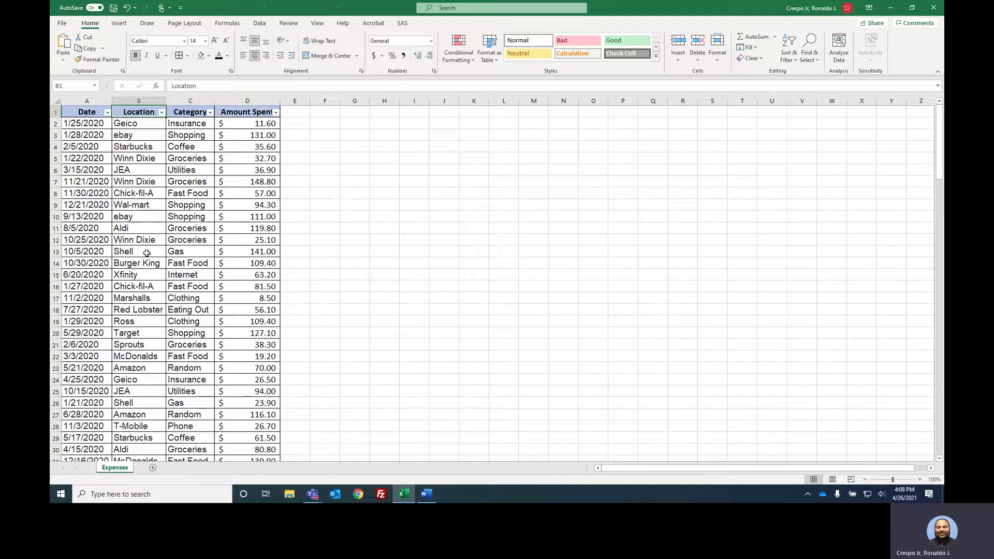
pyautogui.click(162, 112)
pyautogui.moveTo(171, 320); pyautogui.dragTo(435, 373)
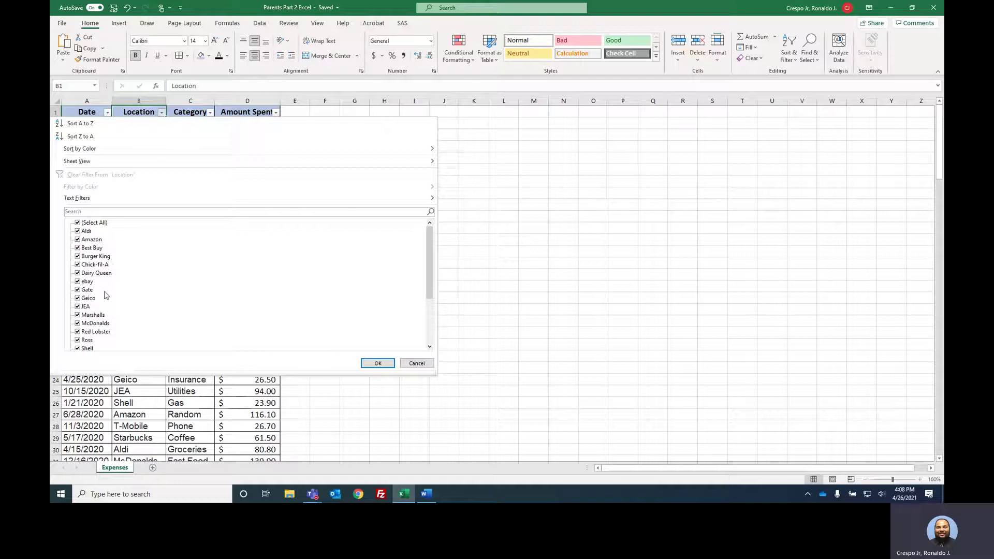
pyautogui.scroll(-3, 105, 295)
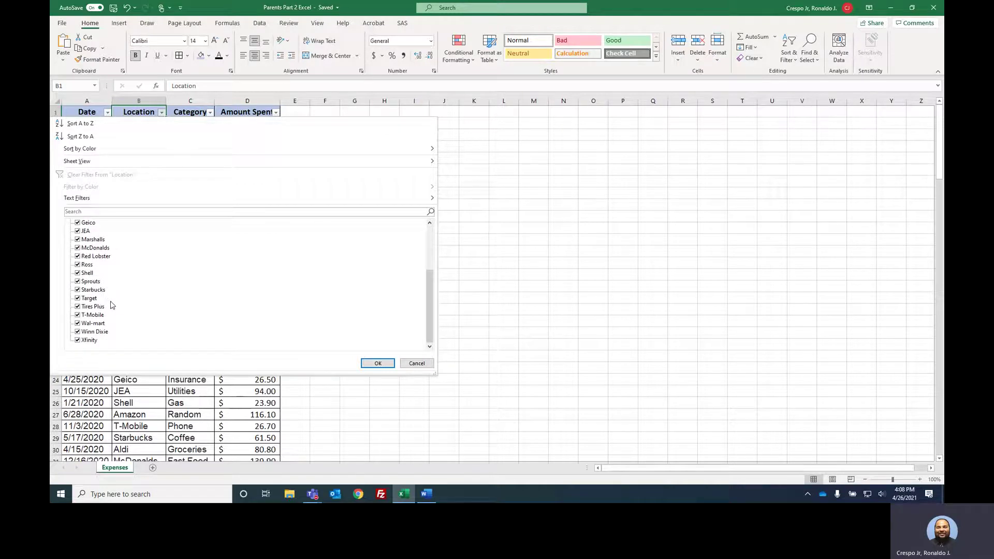
pyautogui.scroll(3, 111, 306)
pyautogui.scroll(-3, 93, 262)
pyautogui.scroll(3, 92, 290)
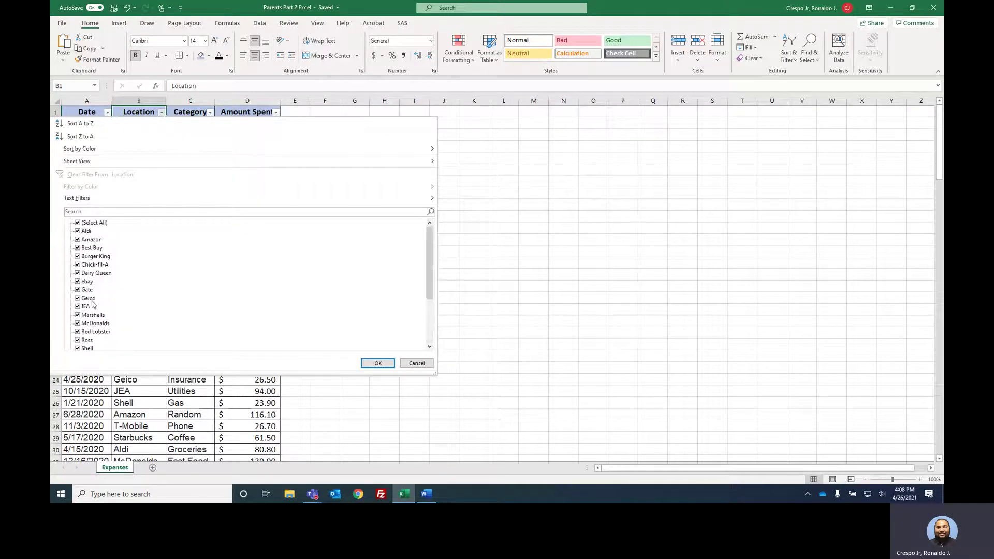
pyautogui.click(77, 223)
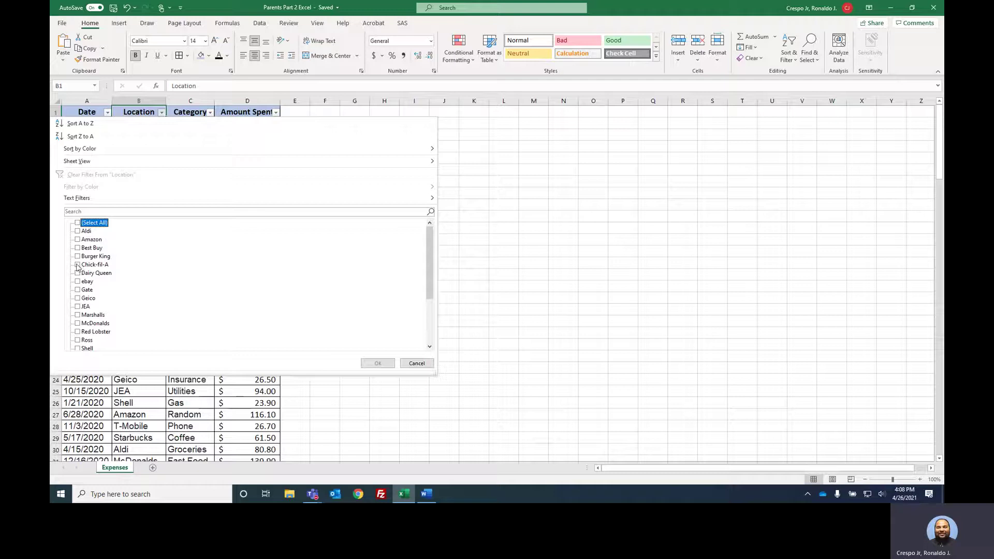
pyautogui.click(78, 224)
pyautogui.click(77, 223)
pyautogui.click(78, 265)
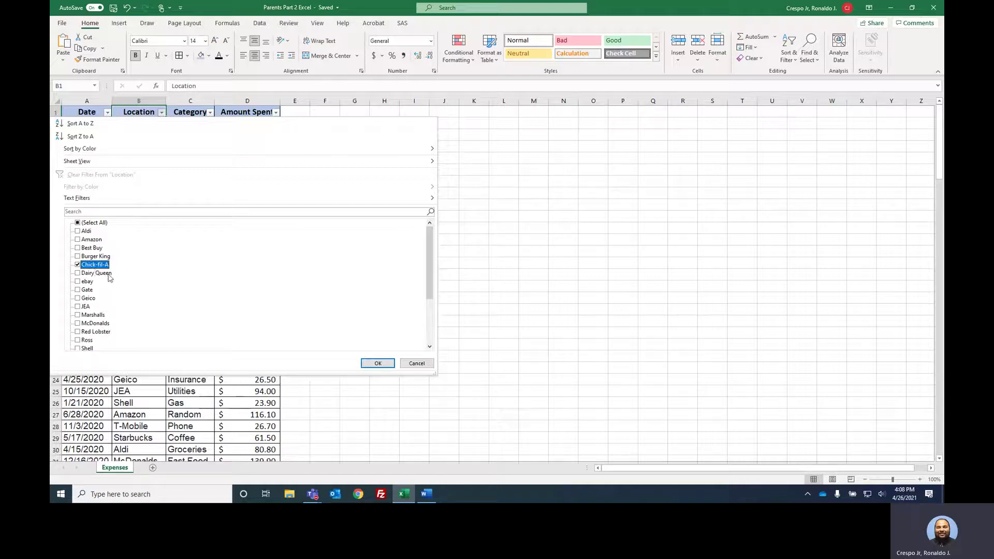
pyautogui.click(378, 363)
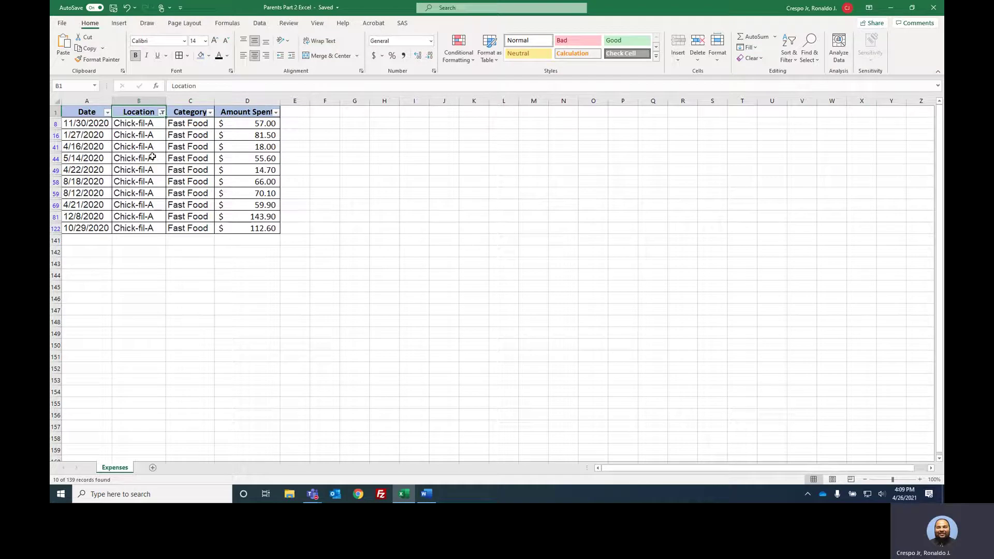
# Step: Check the filtered Chick-fil-A rows and select all their Location cells to get the entry count
pyautogui.click(139, 125)
pyautogui.click(137, 134)
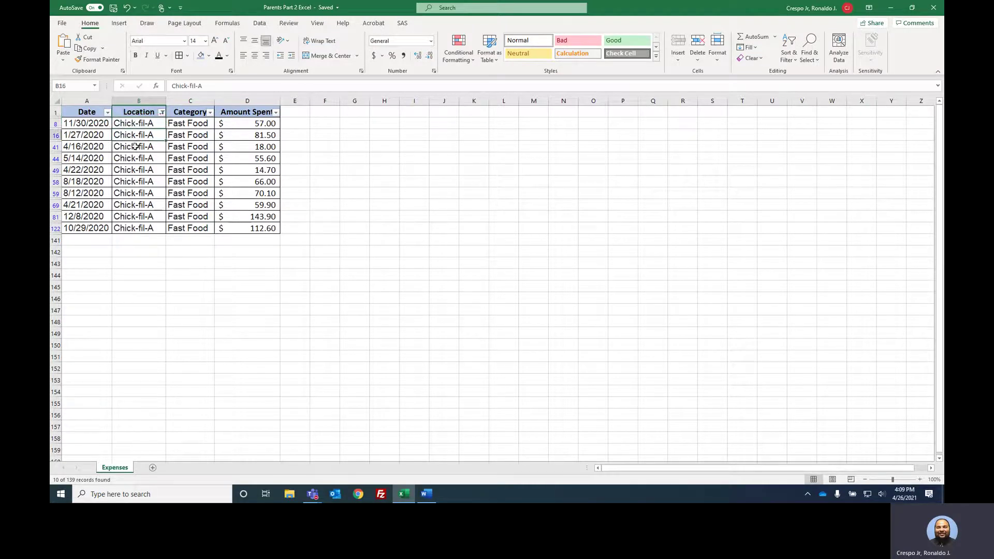
pyautogui.click(135, 146)
pyautogui.click(133, 158)
pyautogui.click(134, 170)
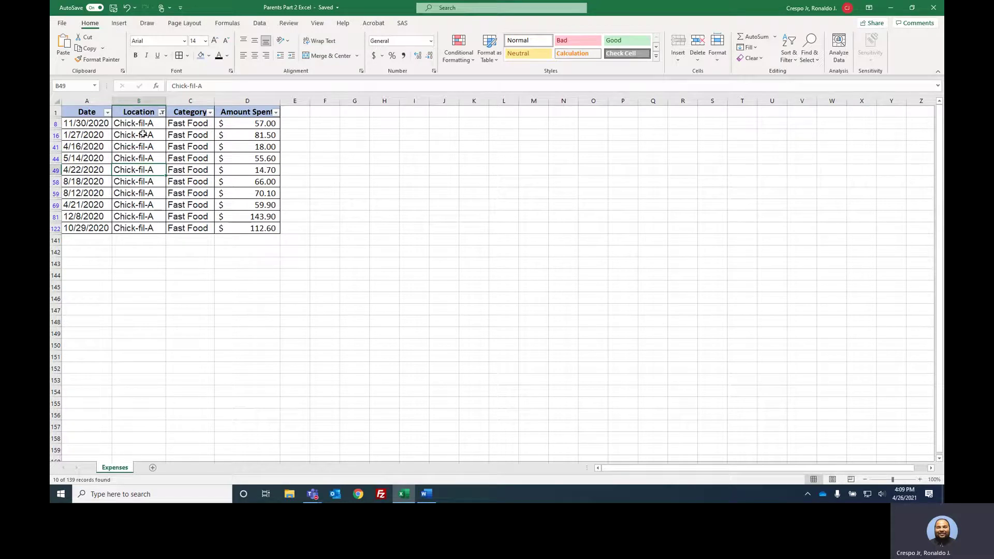
pyautogui.moveTo(143, 124); pyautogui.dragTo(150, 229)
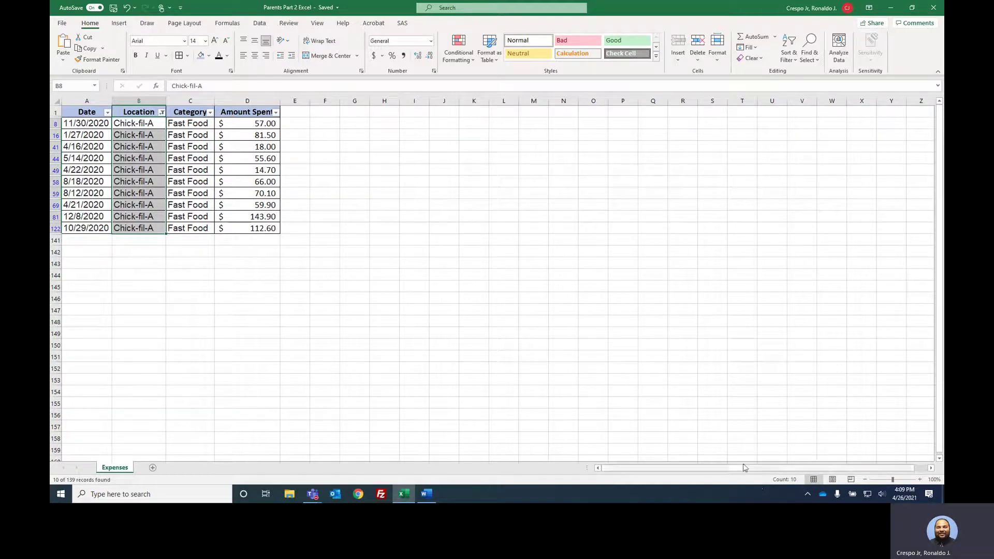
pyautogui.click(149, 125)
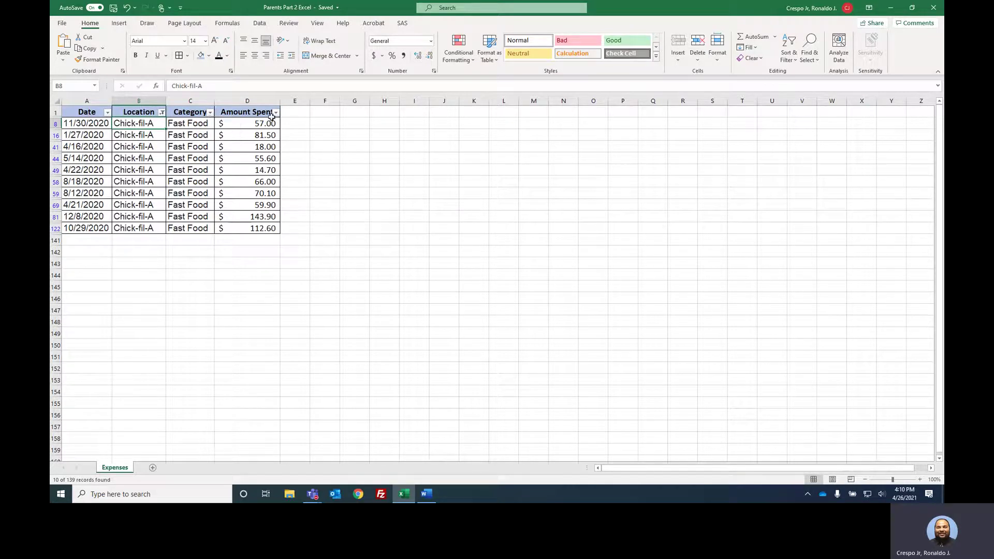
# Step: Clear the filter from the Location column and filter the Category column to show only Utilities
pyautogui.click(161, 113)
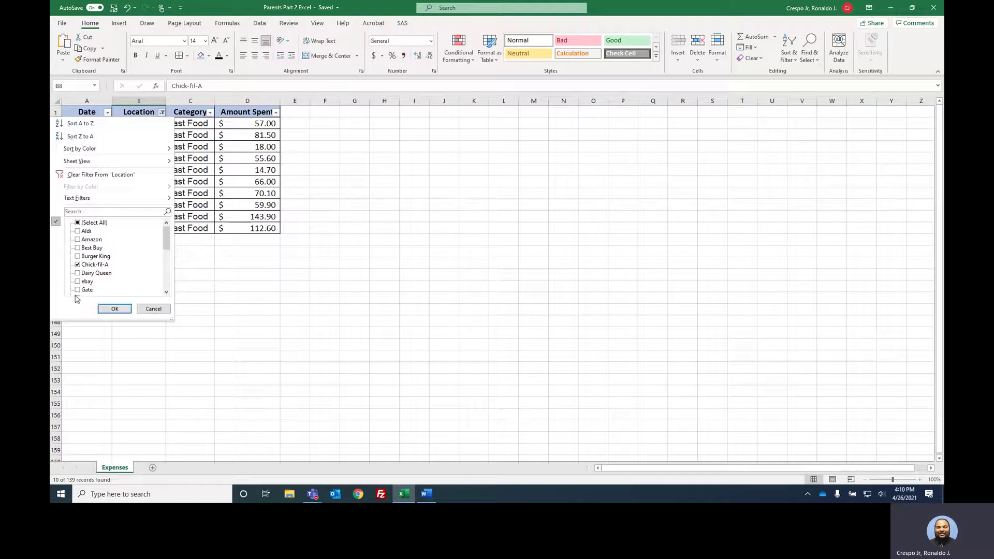
pyautogui.click(116, 176)
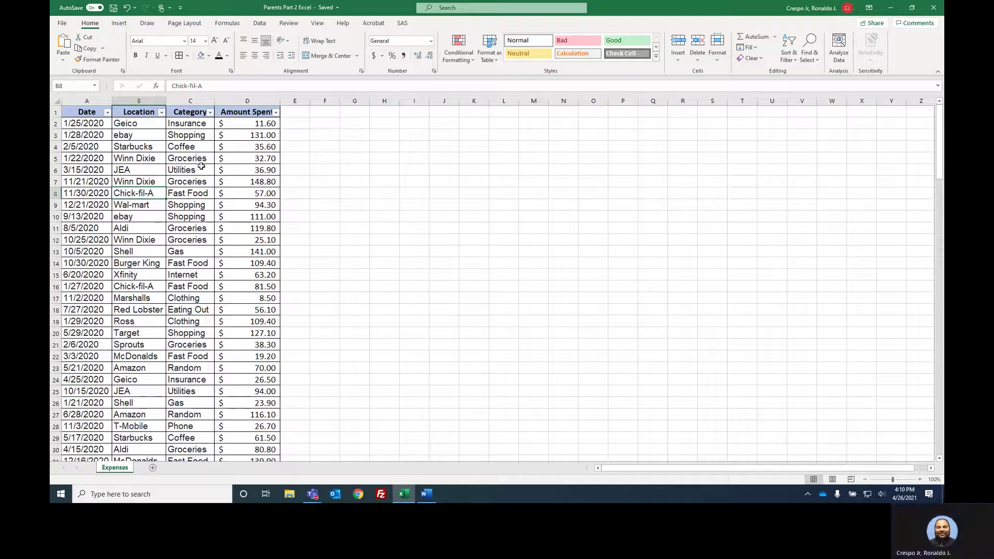
pyautogui.click(211, 113)
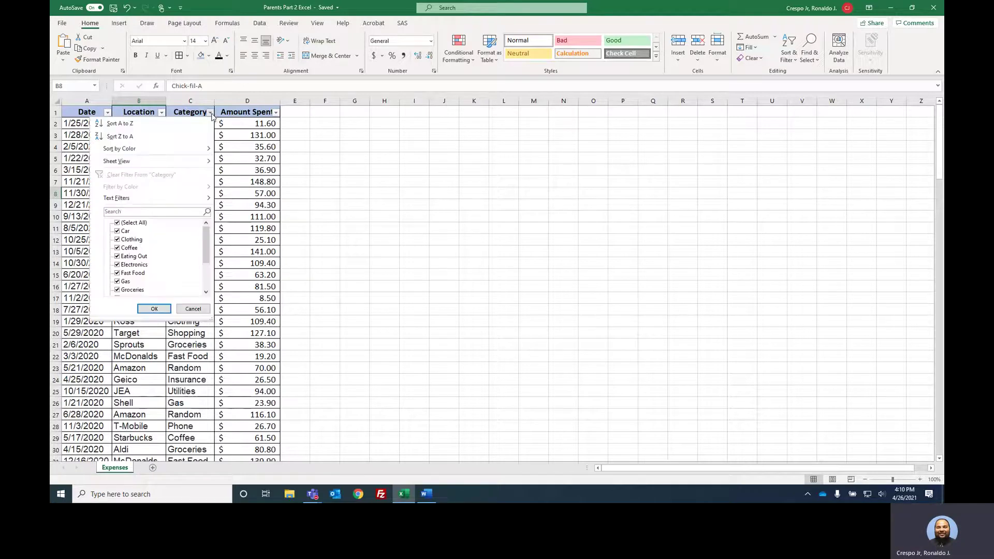
pyautogui.moveTo(258, 341); pyautogui.dragTo(483, 402)
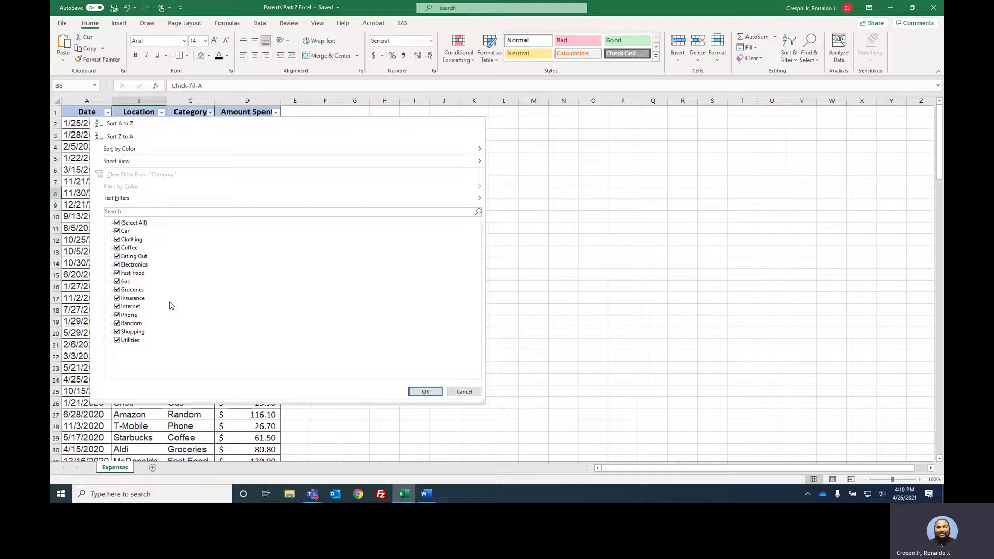
pyautogui.click(118, 223)
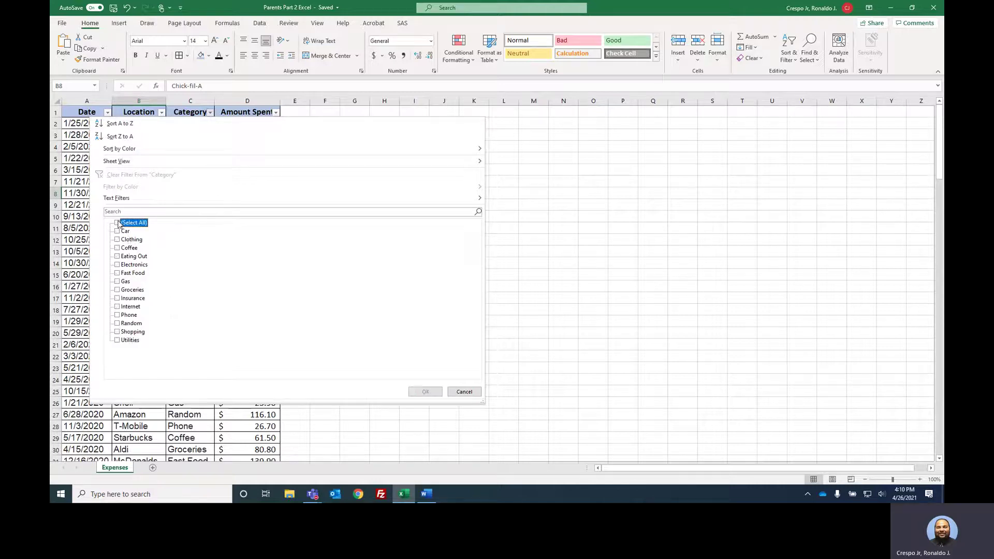
pyautogui.click(118, 341)
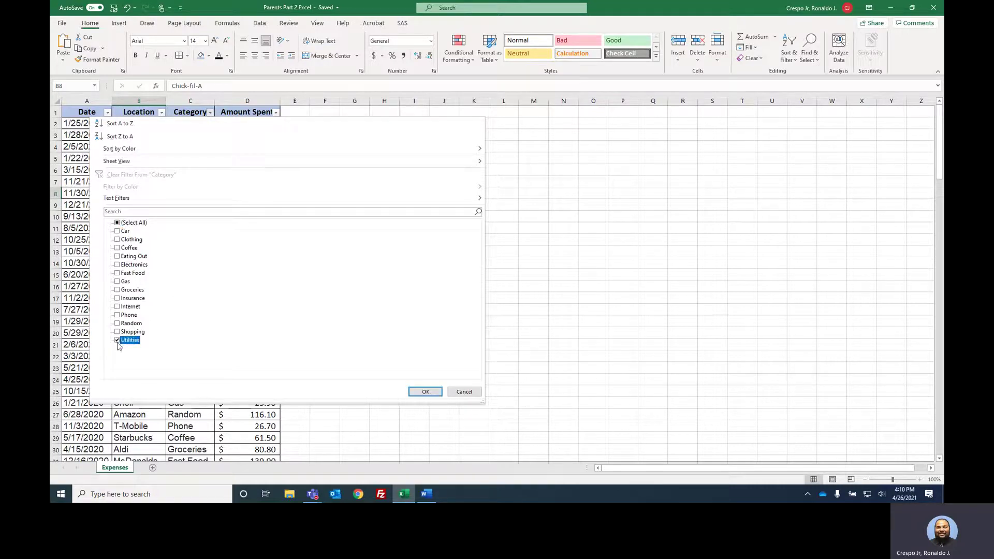
pyautogui.click(432, 392)
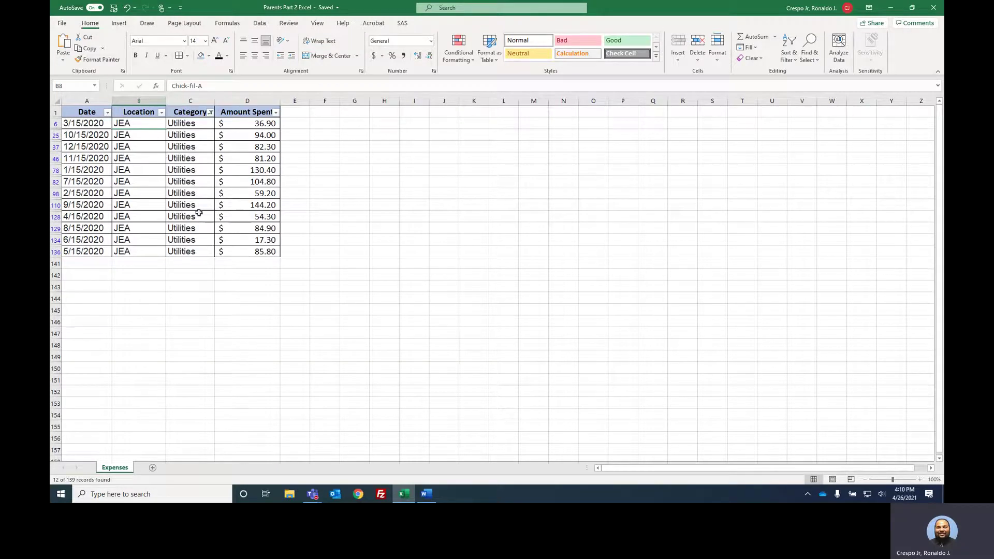
# Step: Examine the 6/15/2020 Utilities row and select all the filtered Amount Spent values to read their average and sum
pyautogui.moveTo(265, 238); pyautogui.dragTo(59, 239)
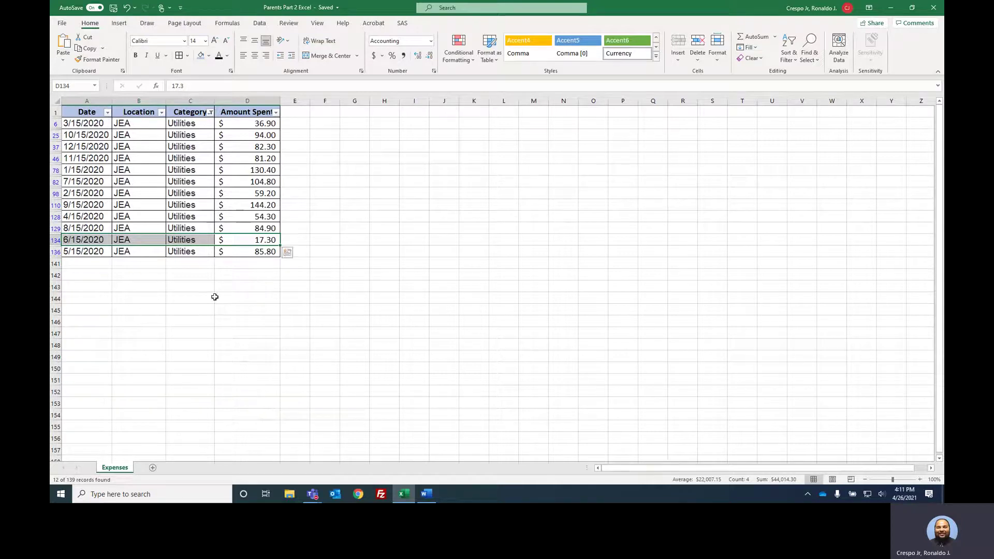
pyautogui.click(241, 123)
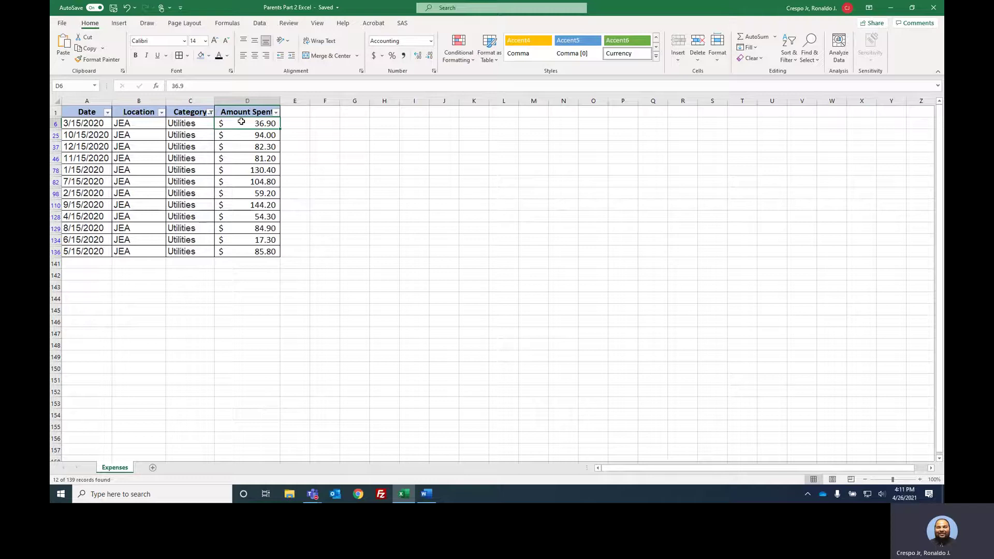
pyautogui.moveTo(247, 123); pyautogui.dragTo(241, 253)
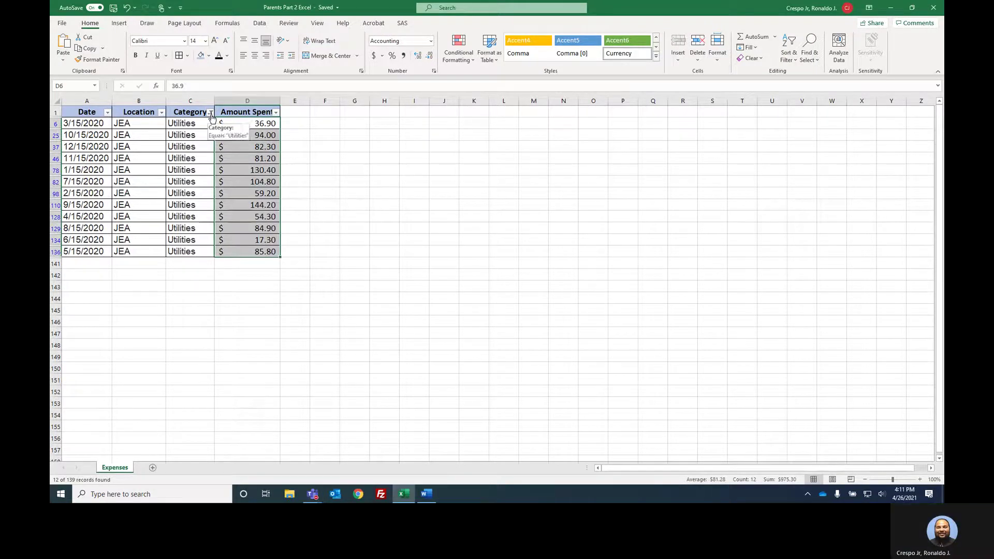
# Step: Clear the filter from the Category column and select the Amount Spent header cell
pyautogui.click(212, 113)
pyautogui.click(159, 175)
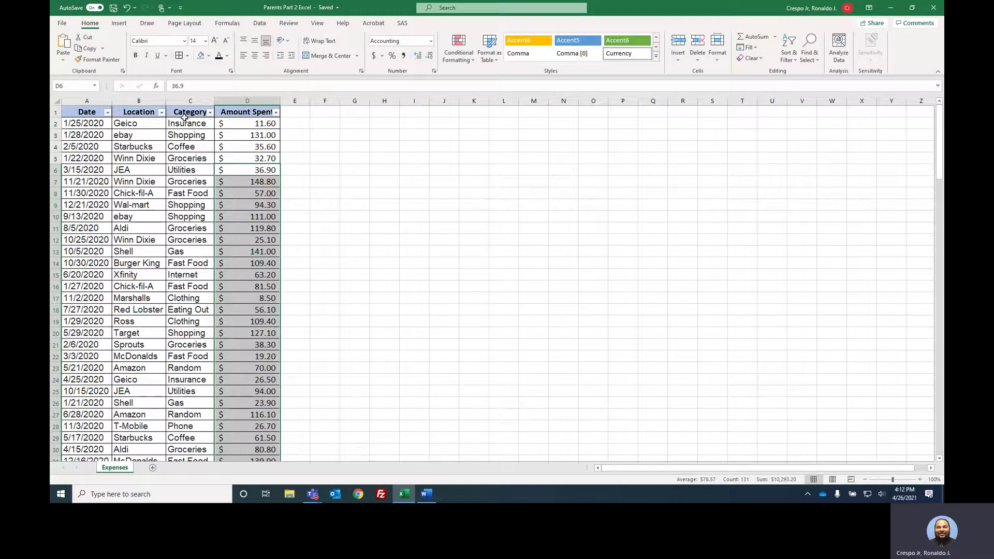
pyautogui.click(243, 113)
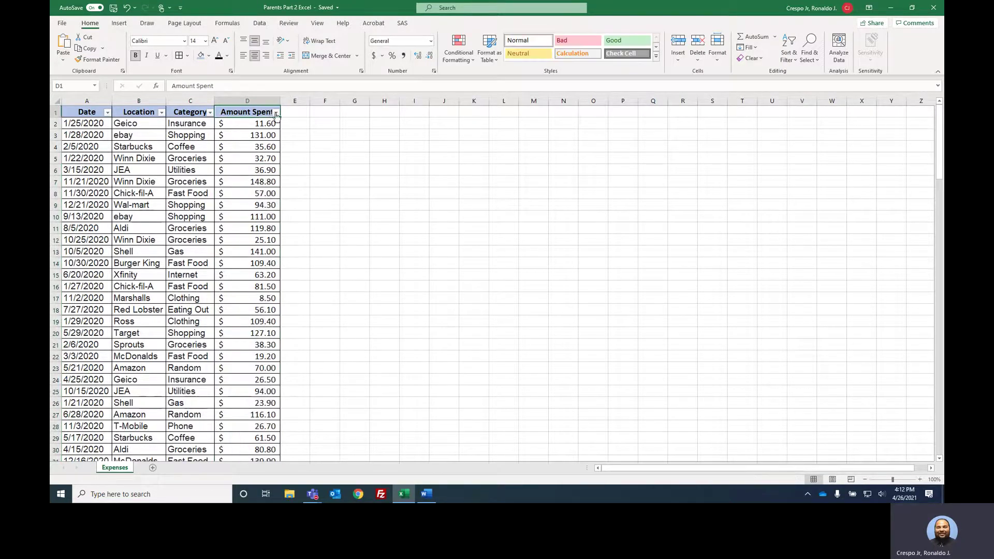
# Step: Filter the Amount Spent column with a number filter to show only values less than 10.00
pyautogui.click(276, 113)
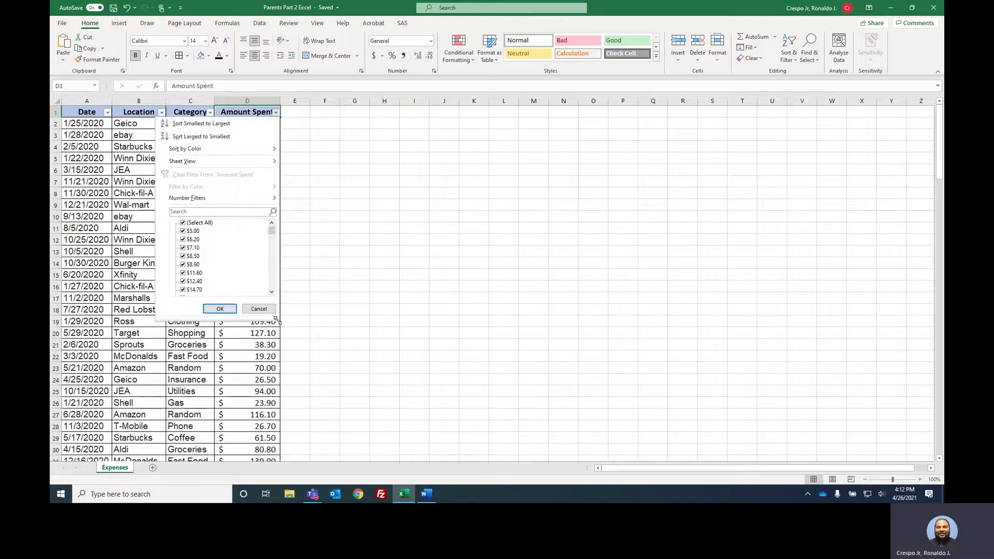
pyautogui.moveTo(276, 320); pyautogui.dragTo(572, 413)
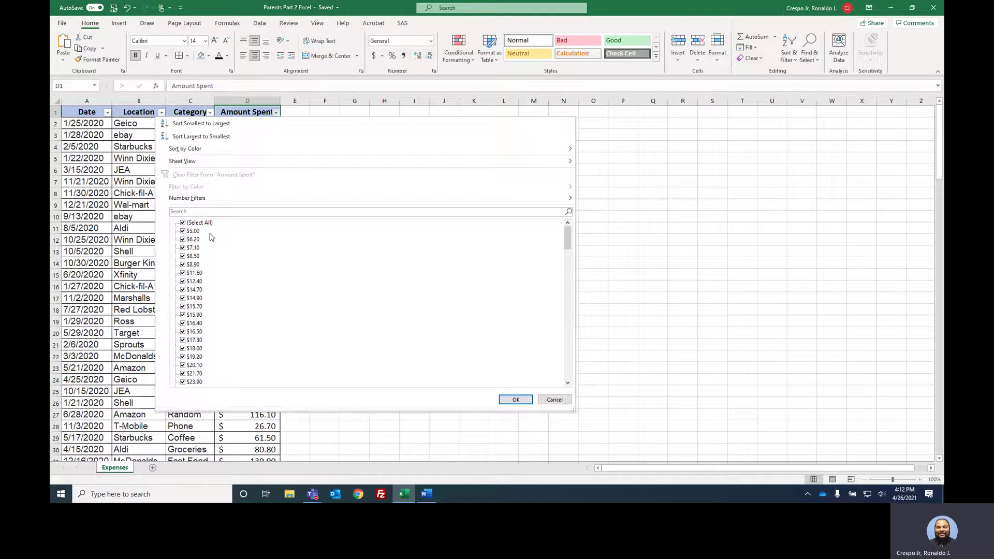
pyautogui.scroll(-20, 275, 337)
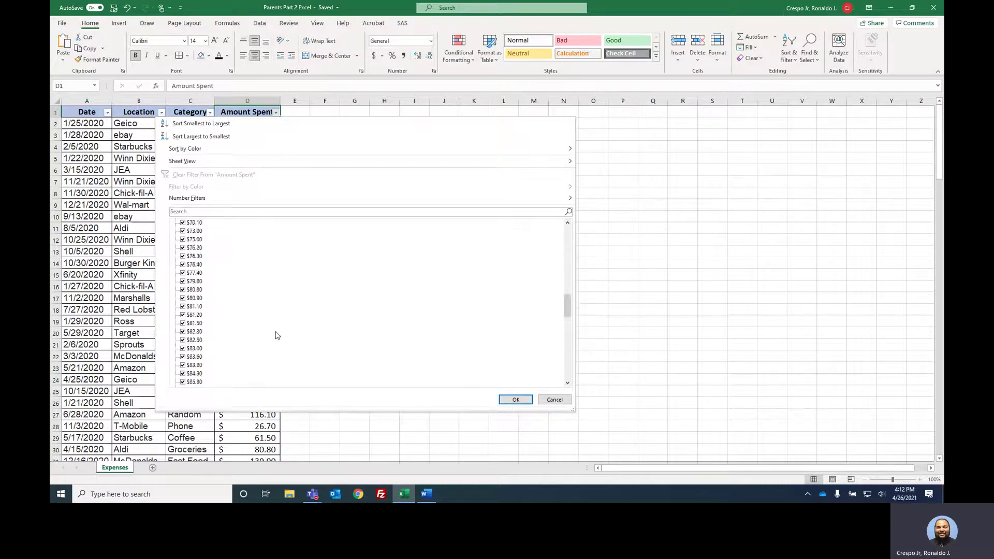
pyautogui.scroll(-5, 275, 336)
pyautogui.scroll(20, 273, 333)
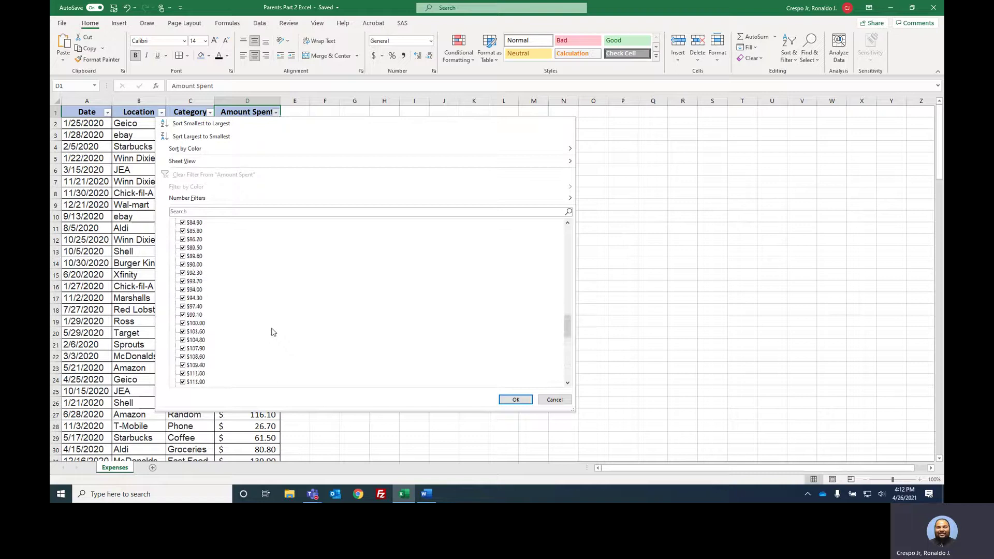
pyautogui.scroll(10, 269, 327)
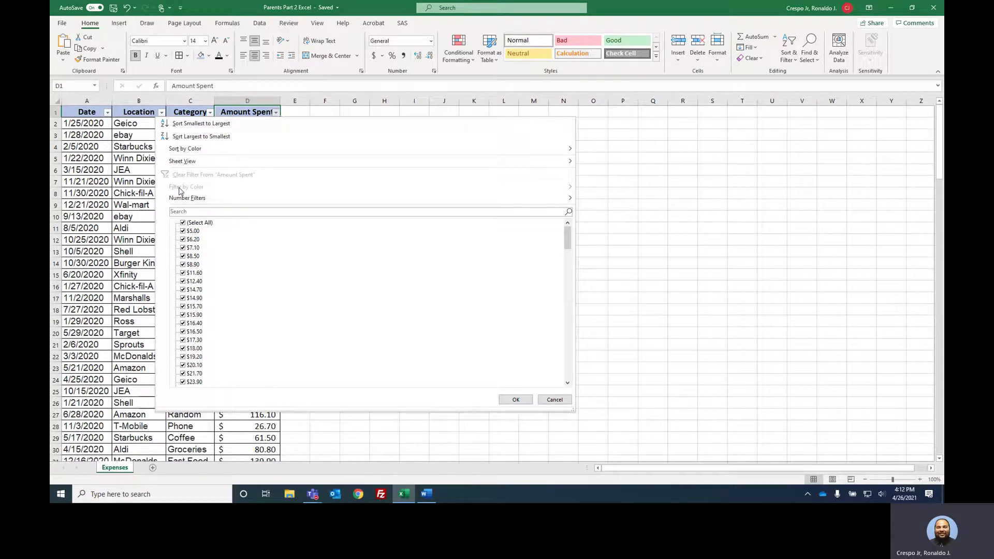
pyautogui.moveTo(181, 199)
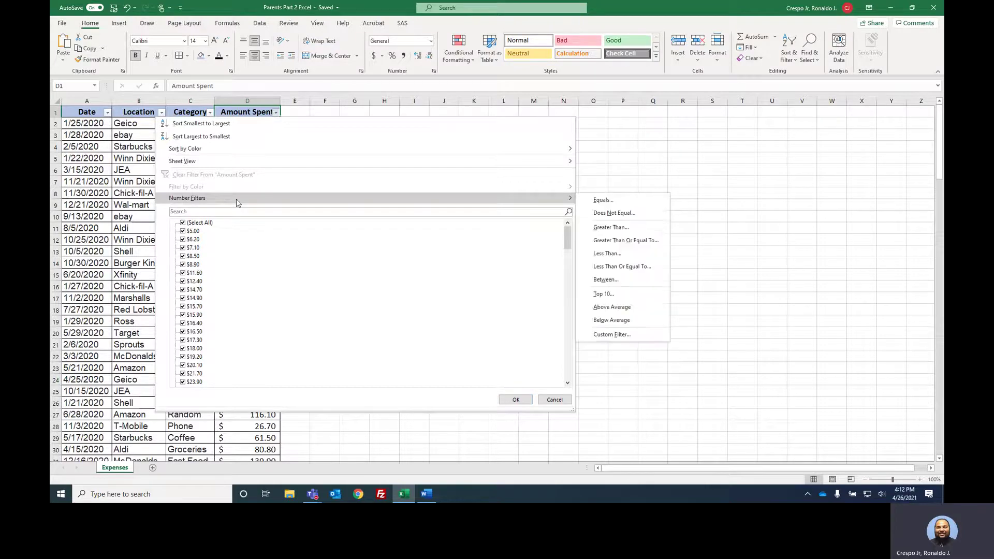
pyautogui.moveTo(544, 201)
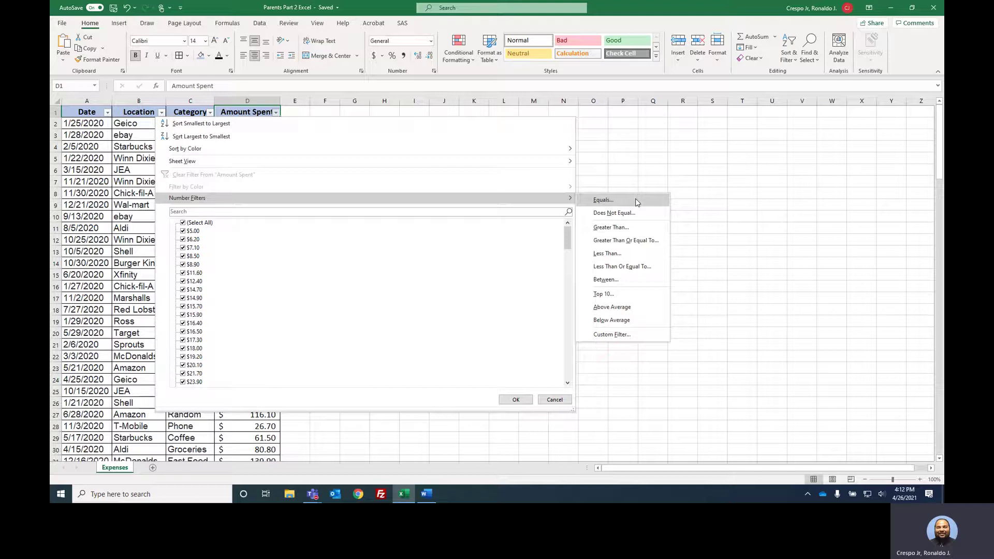
pyautogui.click(618, 257)
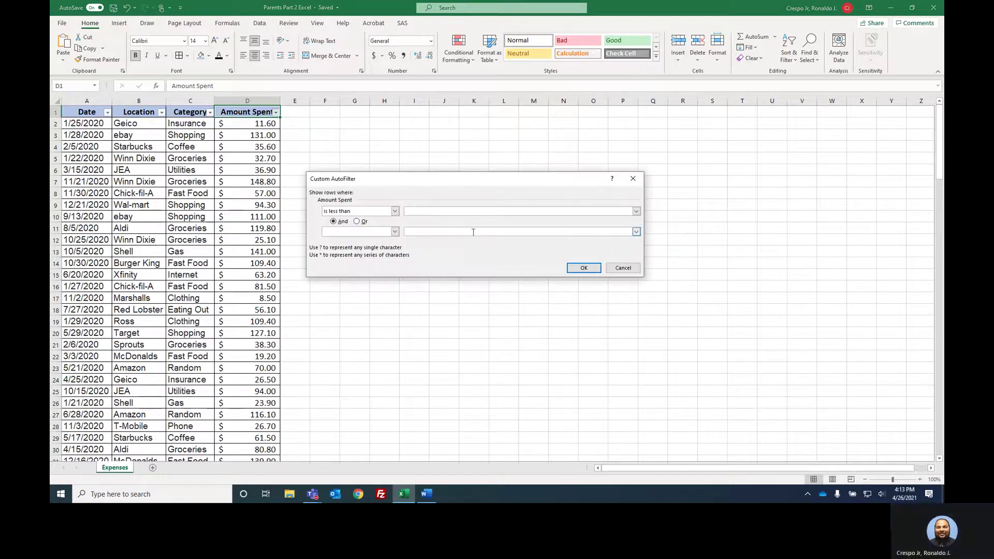
pyautogui.write('10')
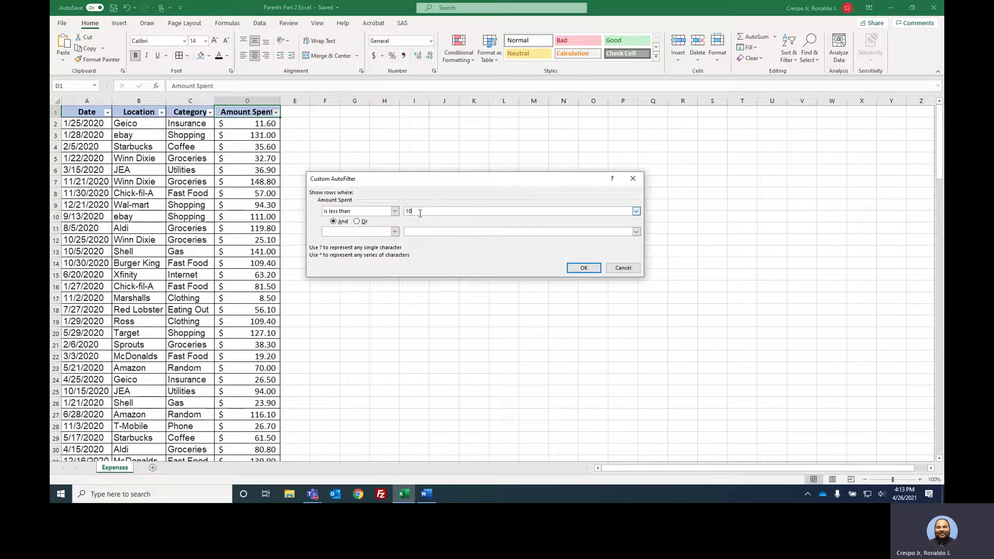
pyautogui.write('.00')
pyautogui.click(589, 270)
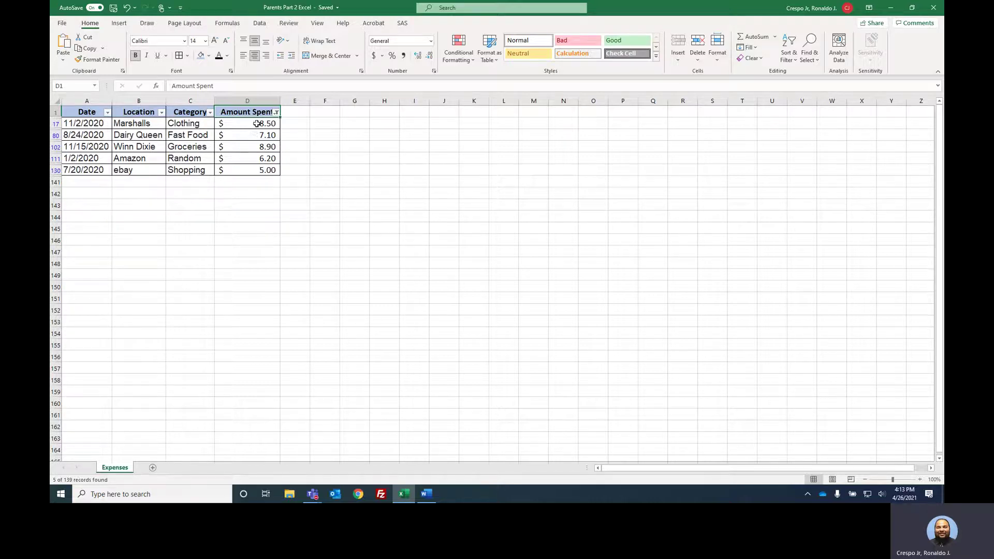
# Step: Select the filtered Amount Spent values to read their average and sum, and clear the filter from the sheet
pyautogui.moveTo(257, 124); pyautogui.dragTo(264, 171)
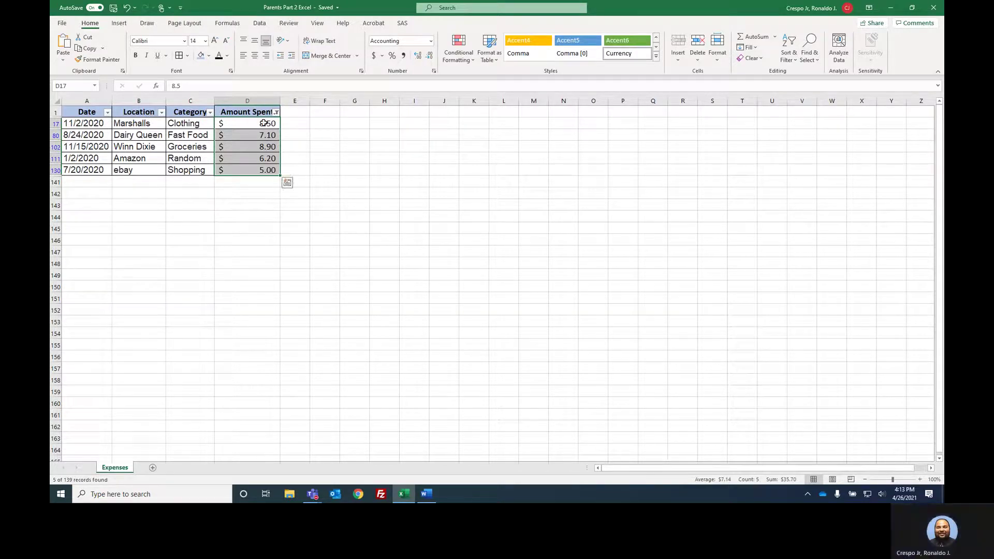
pyautogui.click(277, 113)
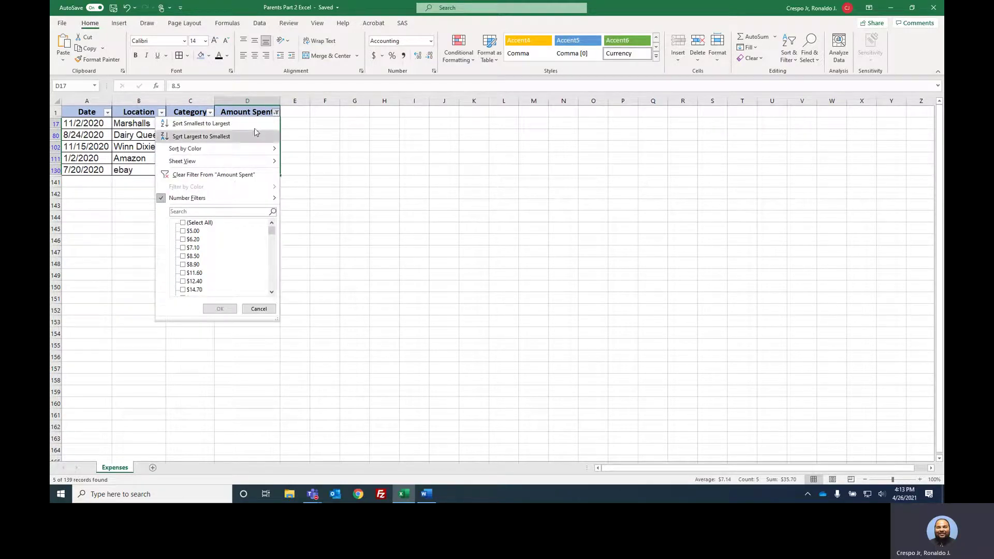
pyautogui.press('Escape')
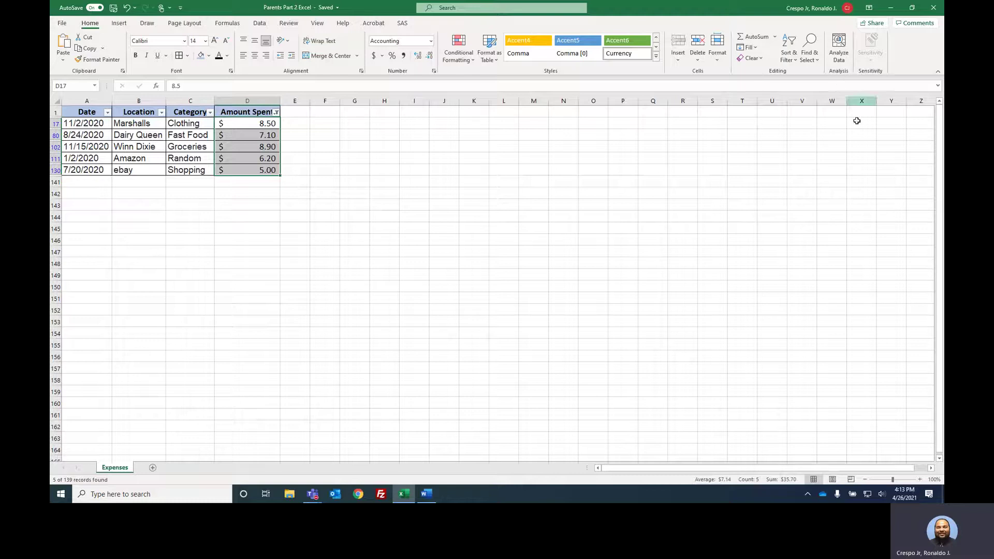
pyautogui.click(791, 62)
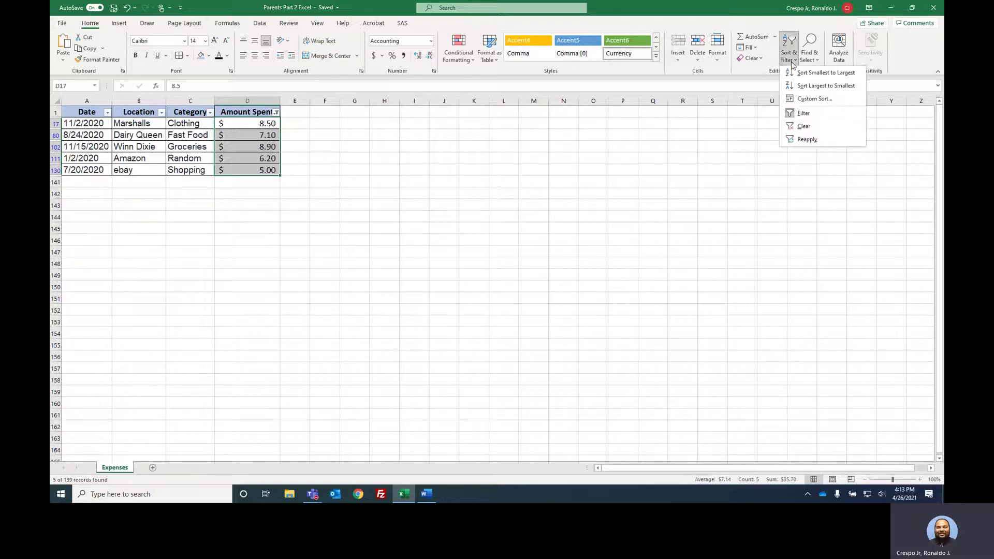
pyautogui.click(804, 127)
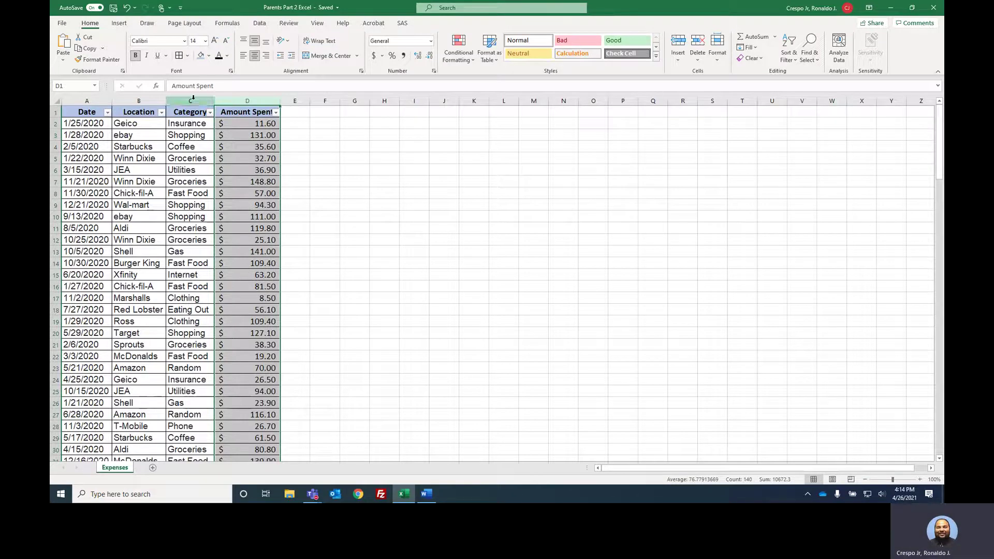
# Step: Select the Location column and the Date column in turn
pyautogui.press('Left')
pyautogui.press('Left')
pyautogui.hotkey('ctrl', 'space')
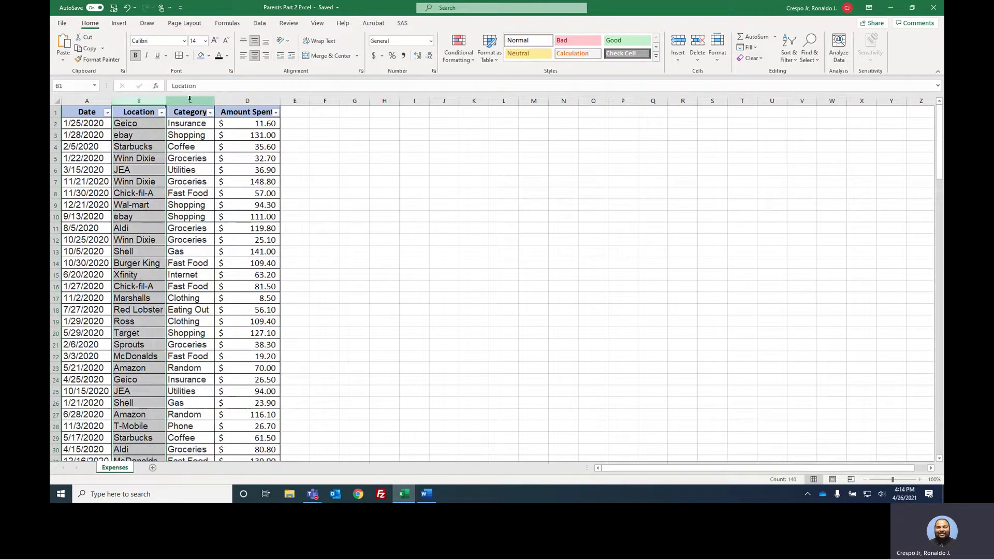
pyautogui.click(190, 99)
pyautogui.click(116, 102)
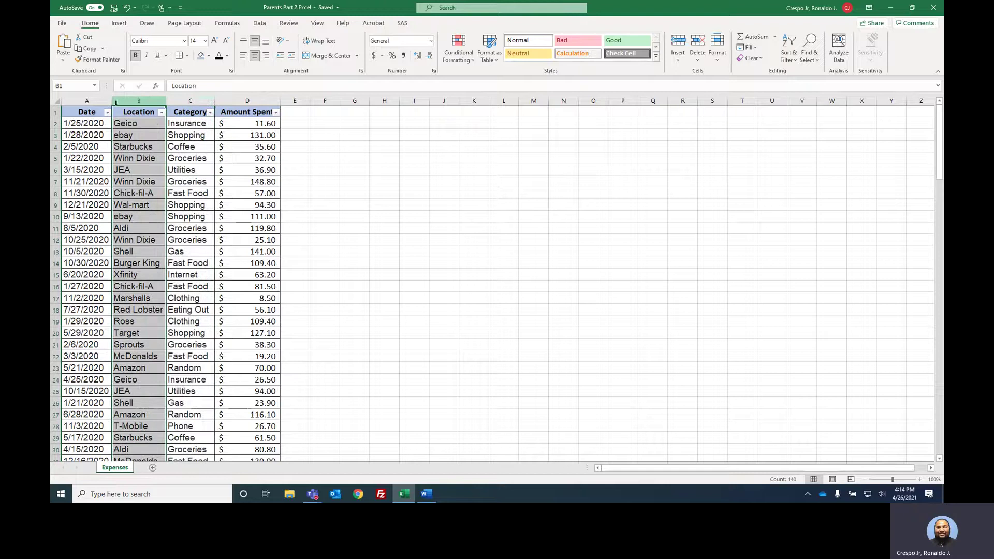
pyautogui.click(93, 99)
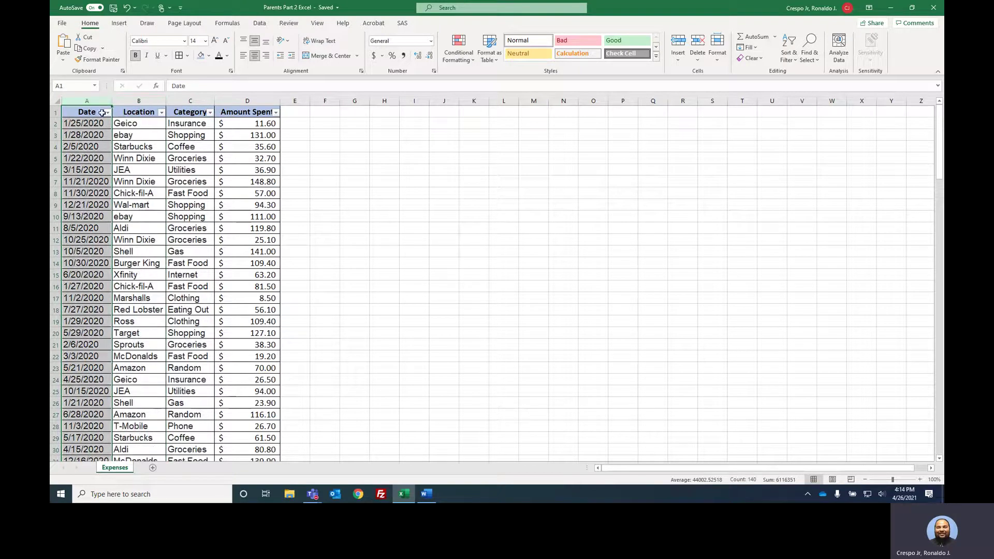
# Step: Filter the Date column to show only the December 2020 entries
pyautogui.click(107, 113)
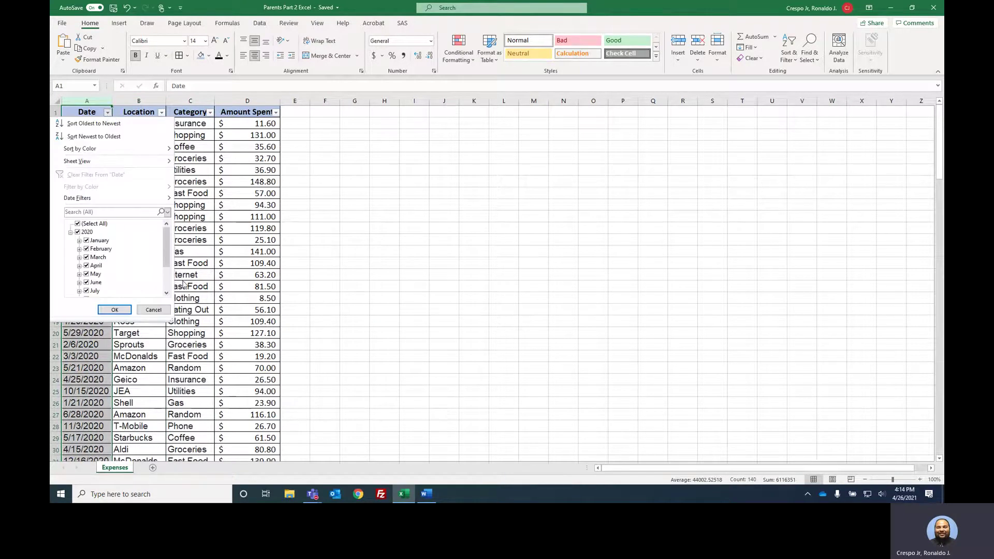
pyautogui.press('Escape')
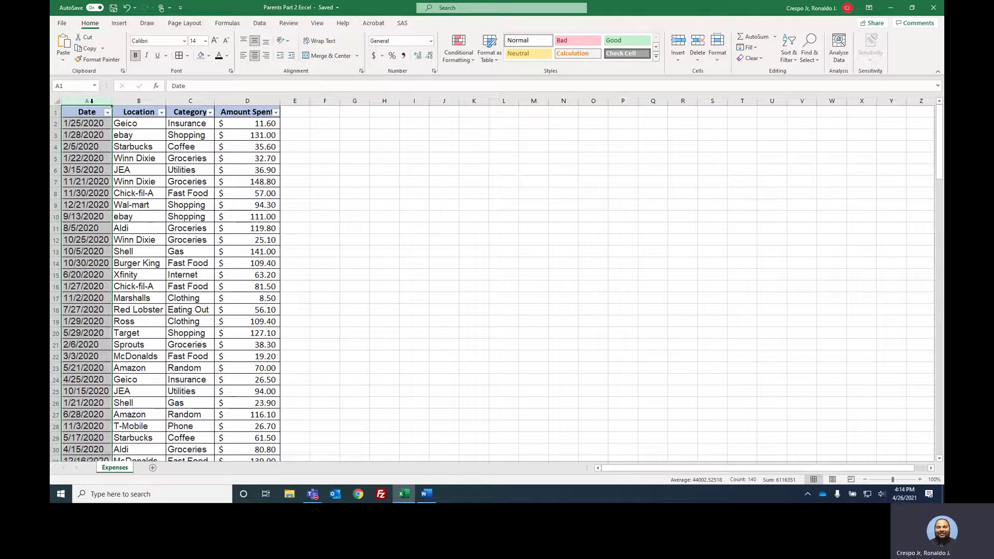
pyautogui.click(109, 115)
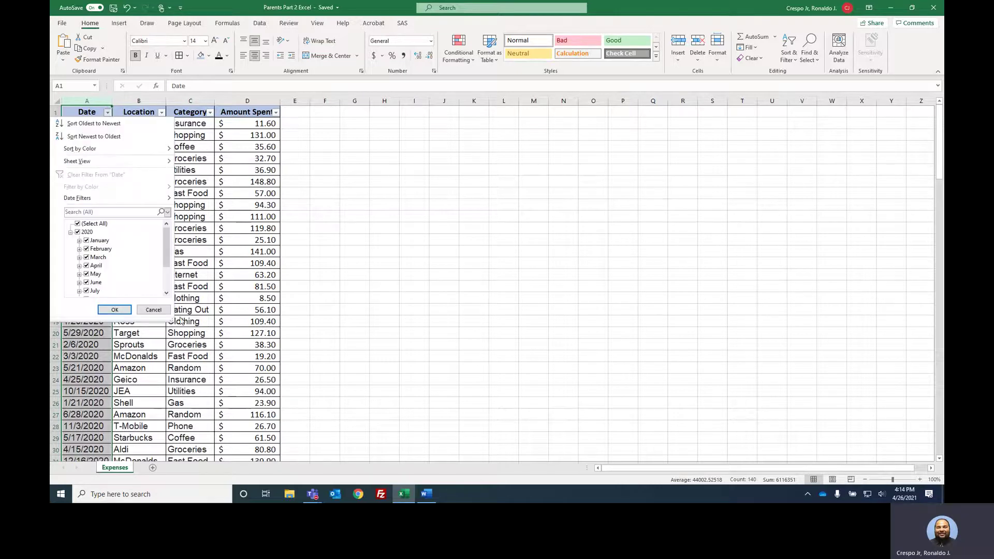
pyautogui.moveTo(178, 320); pyautogui.dragTo(552, 399)
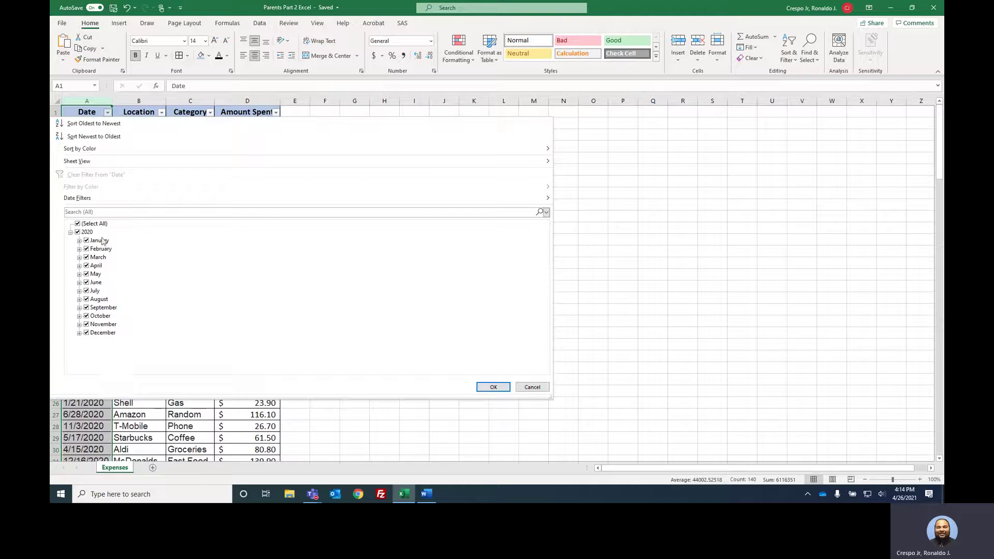
pyautogui.click(78, 224)
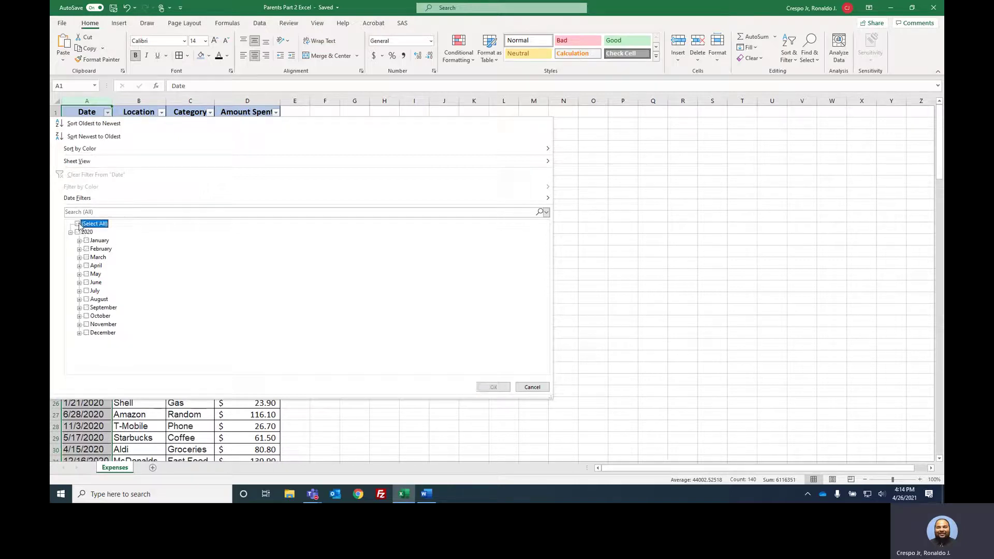
pyautogui.click(87, 333)
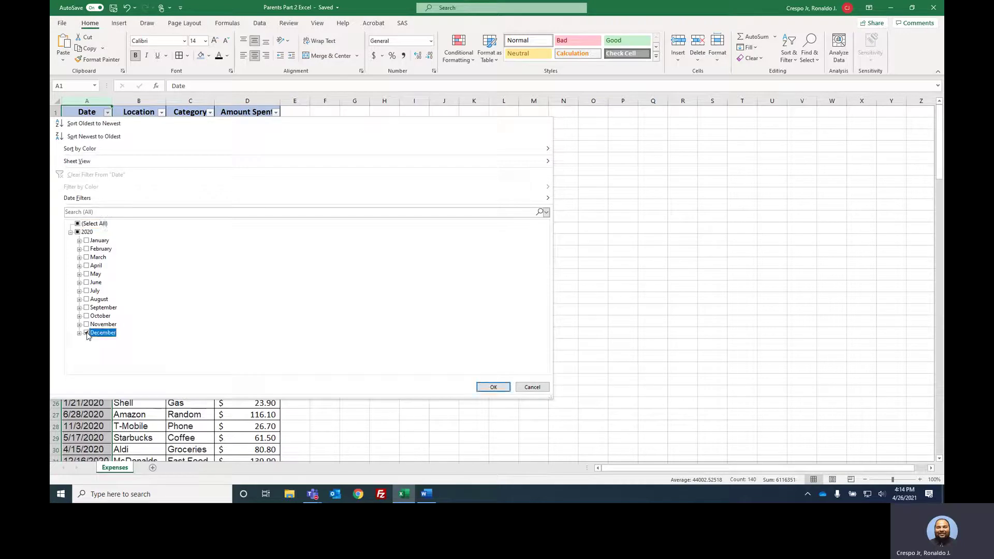
pyautogui.click(494, 388)
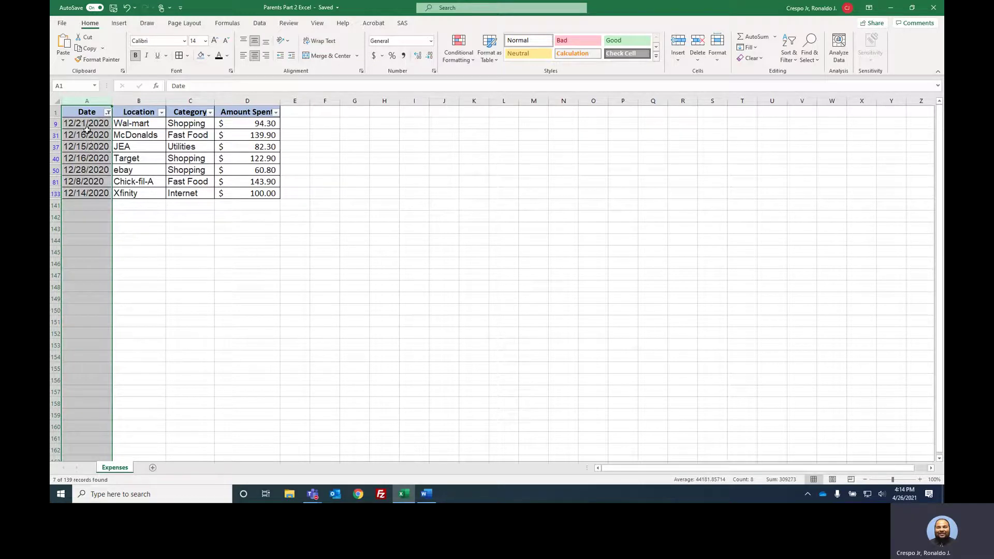
# Step: Select the December dates and amounts in turn to read their count, average and sum, and clear the Date filter
pyautogui.moveTo(86, 124); pyautogui.dragTo(98, 192)
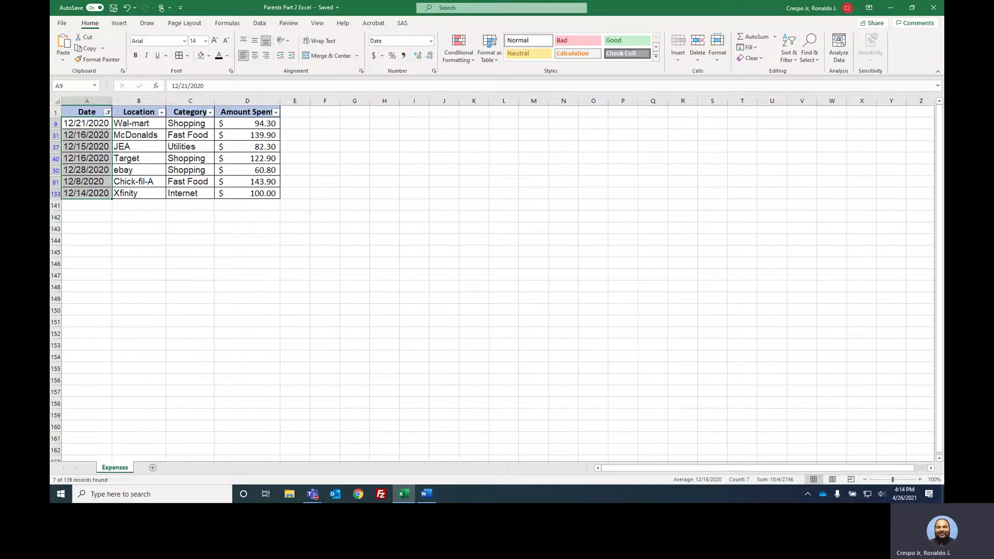
pyautogui.moveTo(250, 124); pyautogui.dragTo(254, 193)
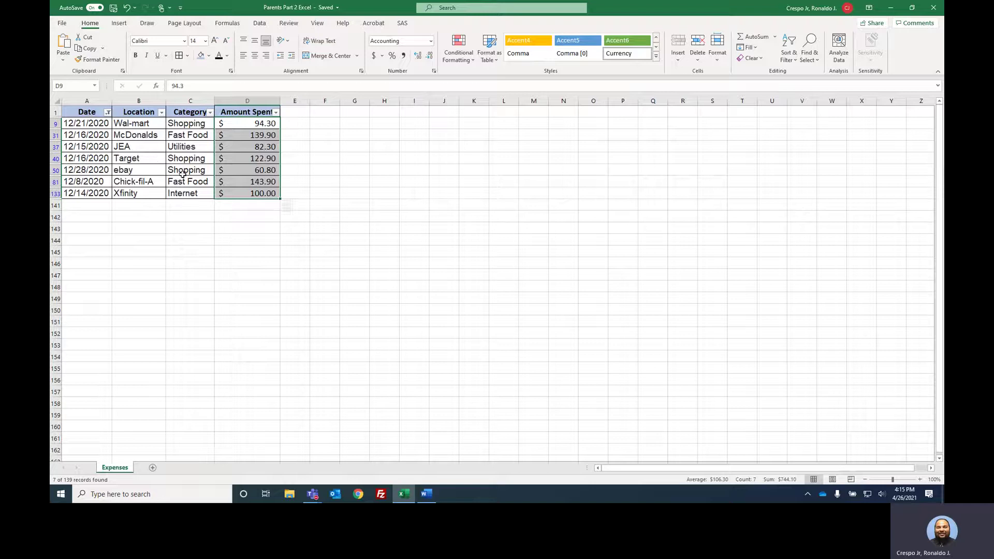
pyautogui.click(786, 61)
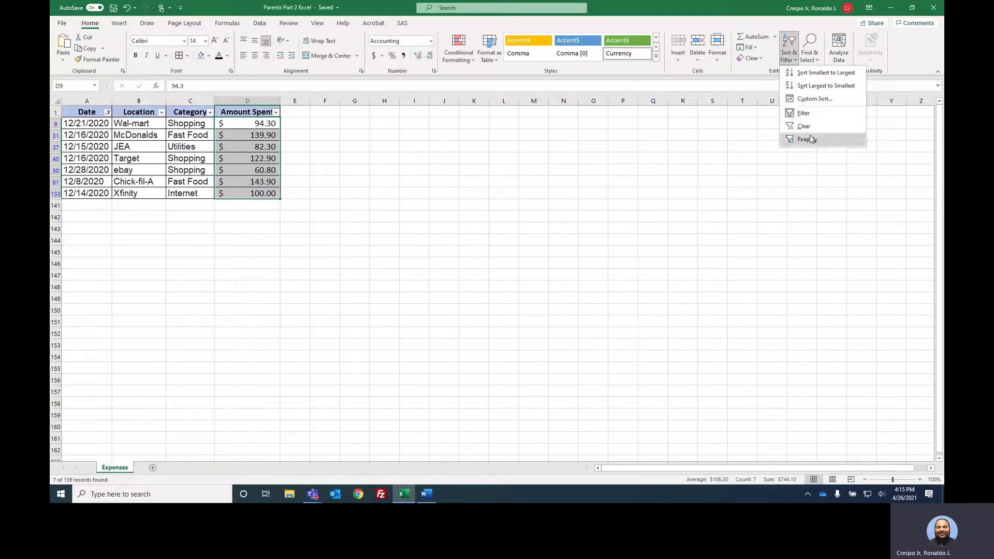
pyautogui.click(805, 127)
# Step: Filter the Category column to show only Groceries
pyautogui.click(188, 193)
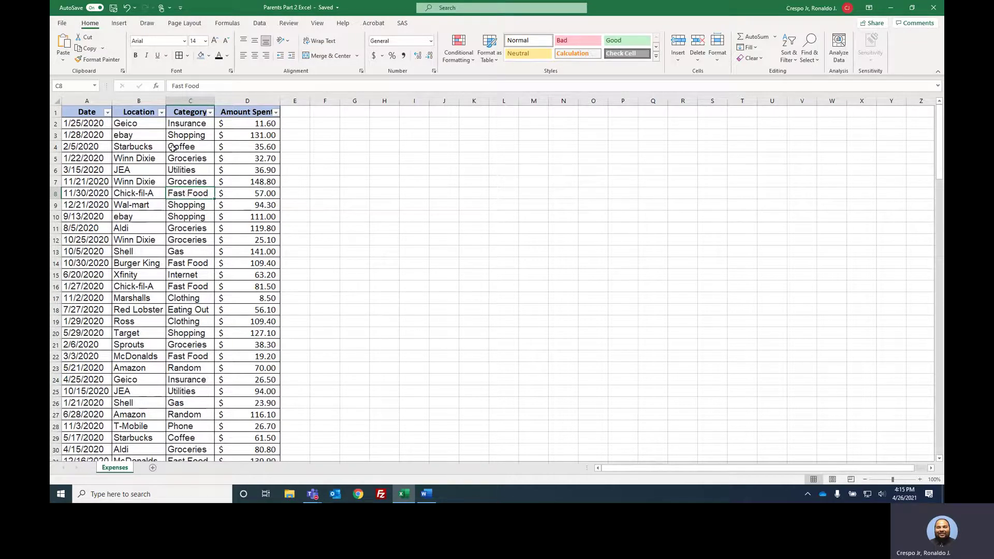
pyautogui.click(211, 113)
pyautogui.click(127, 225)
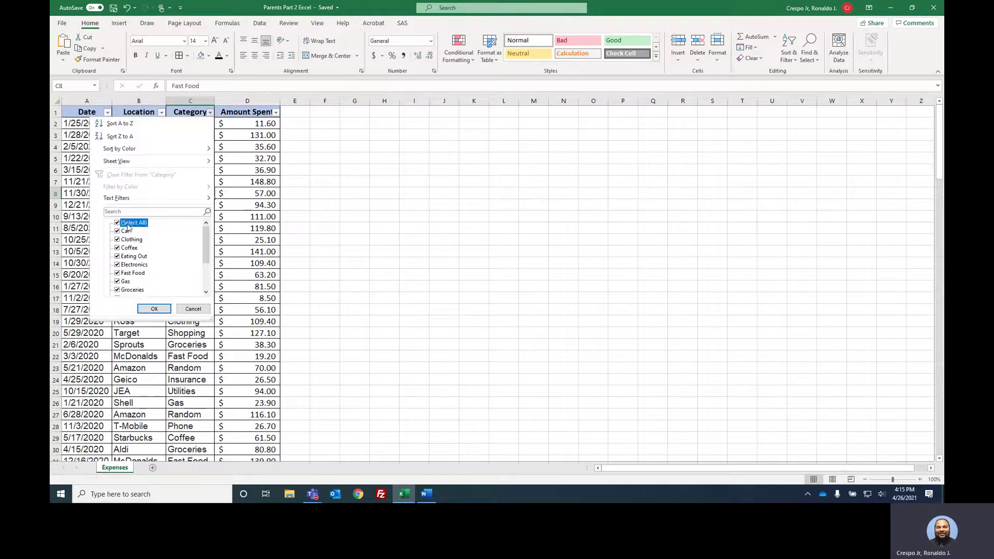
pyautogui.click(133, 289)
pyautogui.click(154, 309)
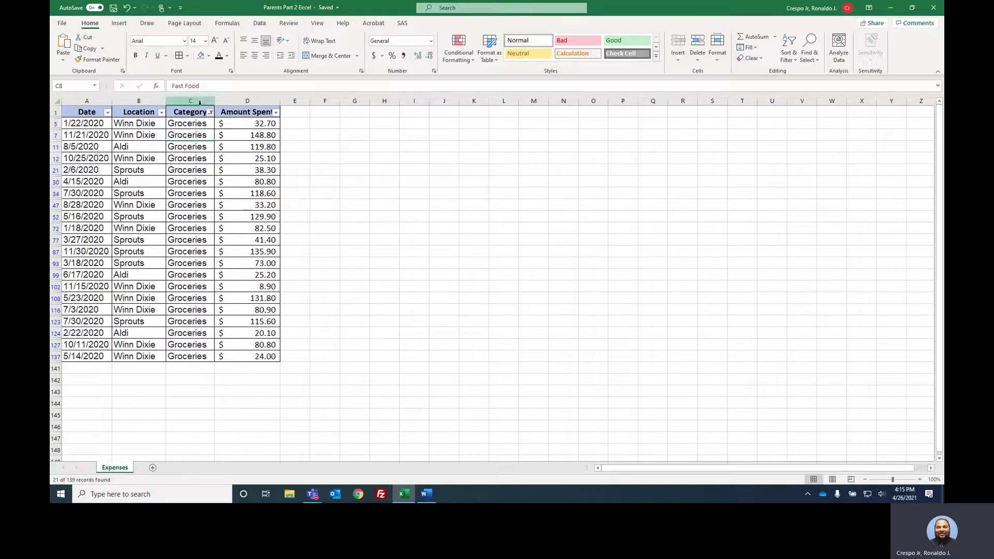
# Step: Filter the Amount Spent column to show only amounts greater than 100.00
pyautogui.click(275, 113)
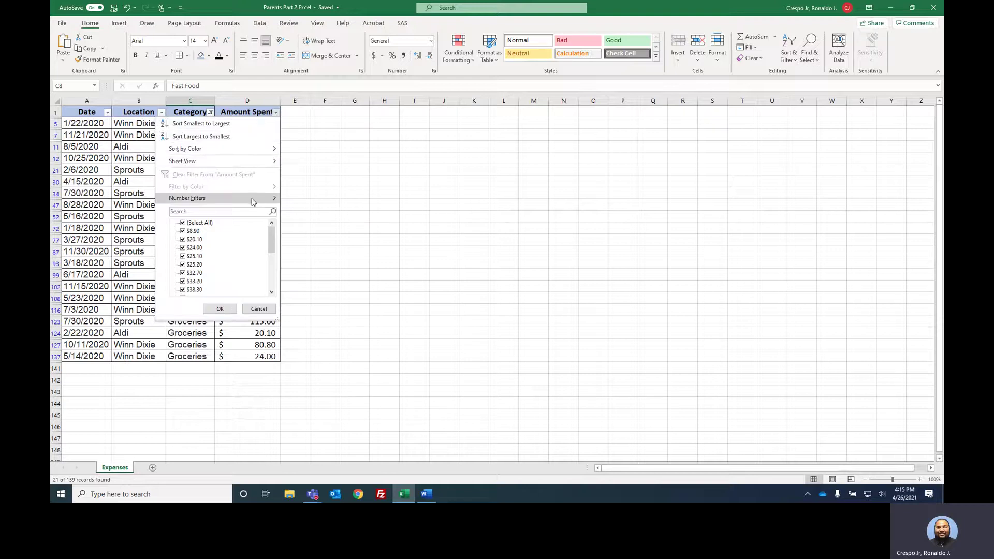
pyautogui.moveTo(255, 201)
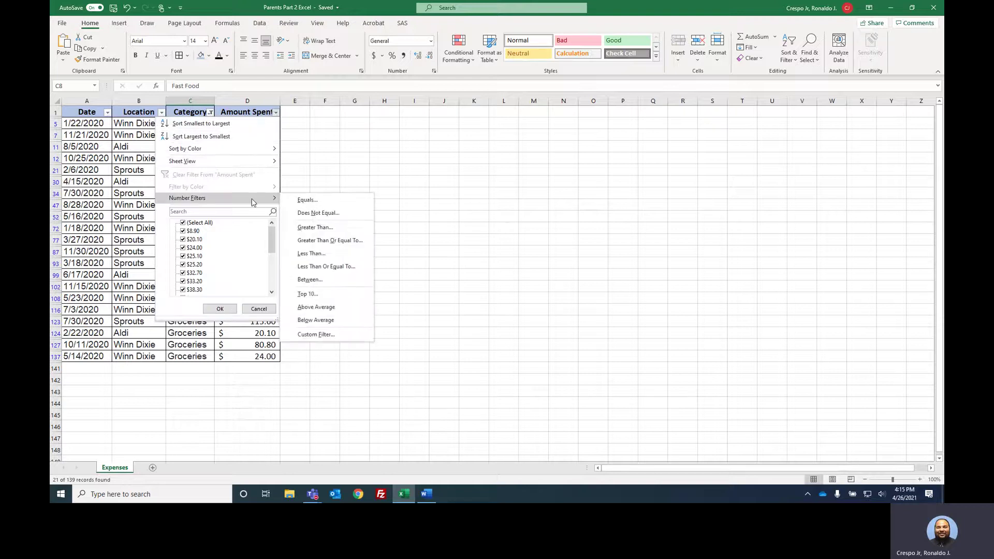
pyautogui.click(316, 229)
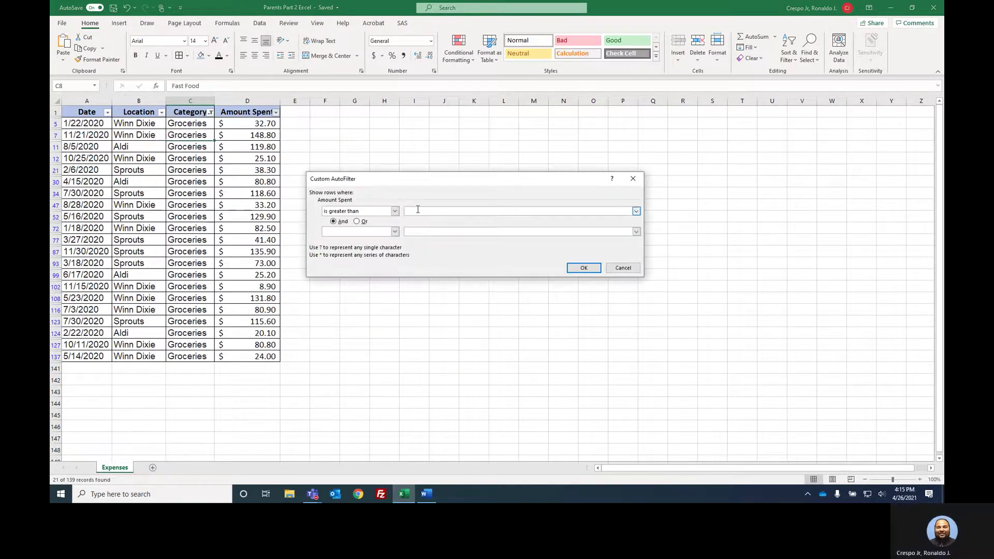
pyautogui.write('100.0')
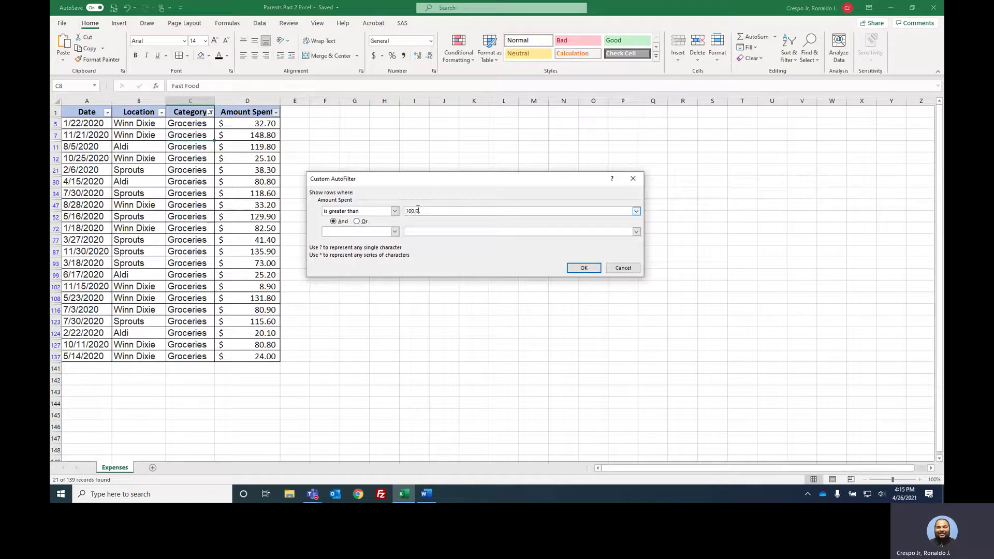
pyautogui.write('0')
pyautogui.click(584, 268)
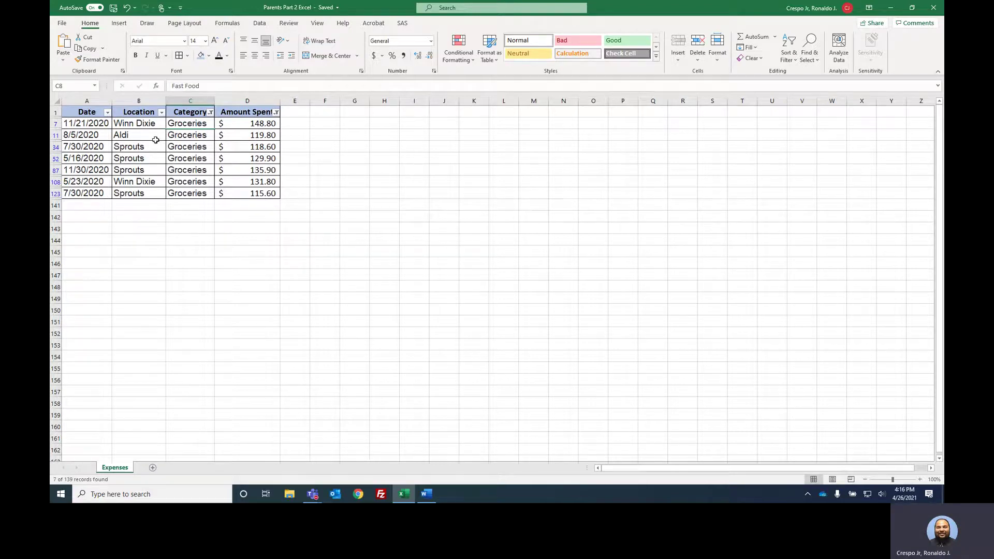
# Step: Filter the Location column to show only Winn Dixie by excluding Aldi and Sprouts
pyautogui.click(161, 113)
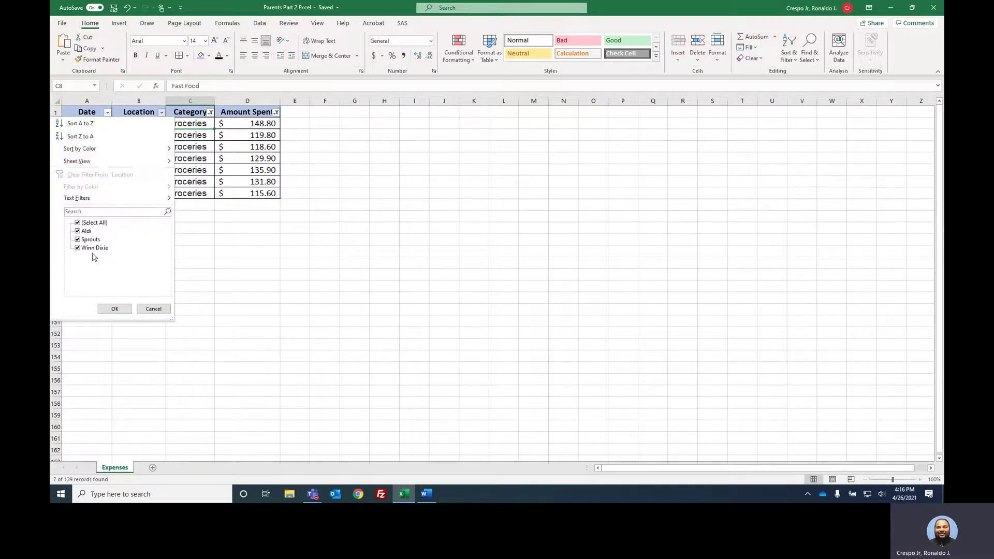
pyautogui.click(78, 231)
pyautogui.click(77, 239)
pyautogui.click(113, 309)
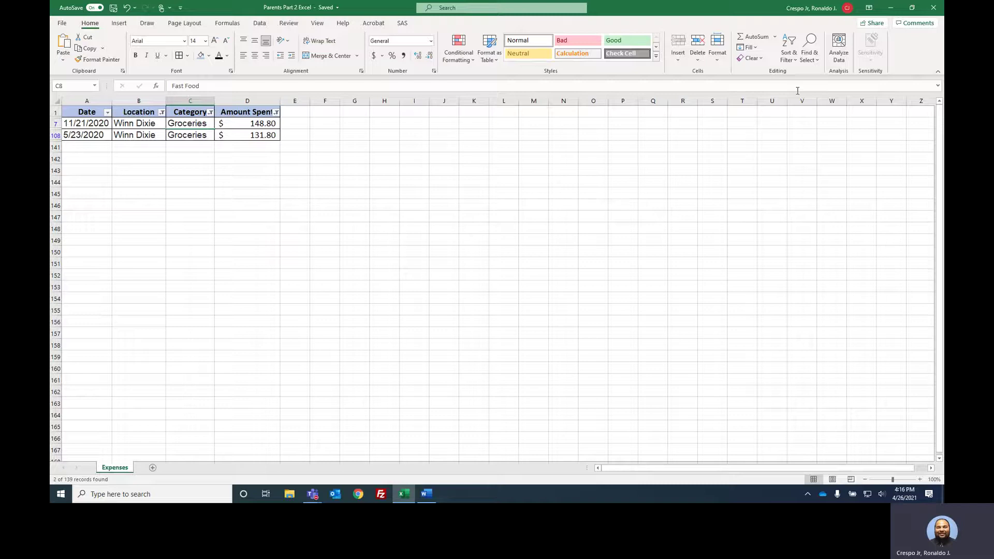
# Step: Check the Amount Spent and Category filter options, and clear all filters from the Expenses data at once
pyautogui.click(795, 58)
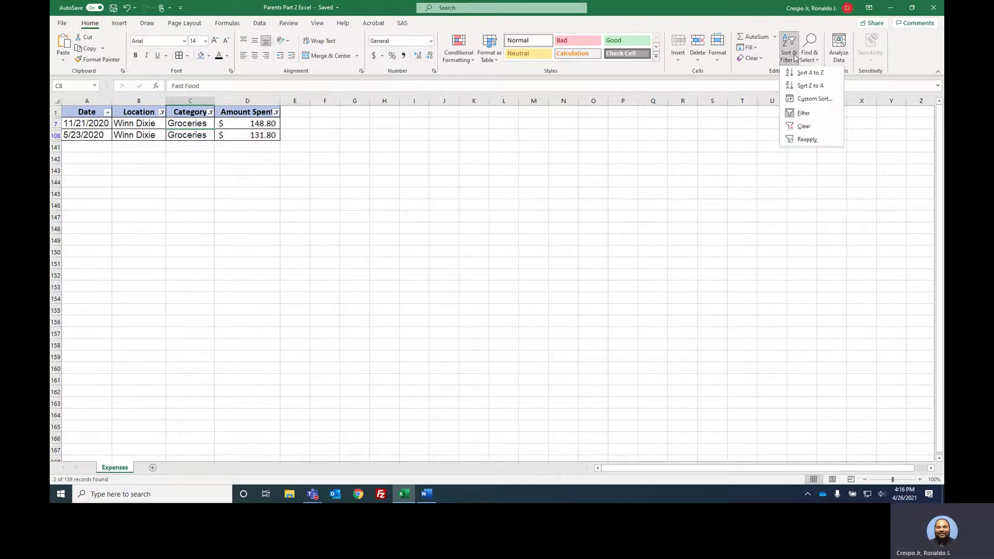
pyautogui.click(276, 112)
pyautogui.click(276, 113)
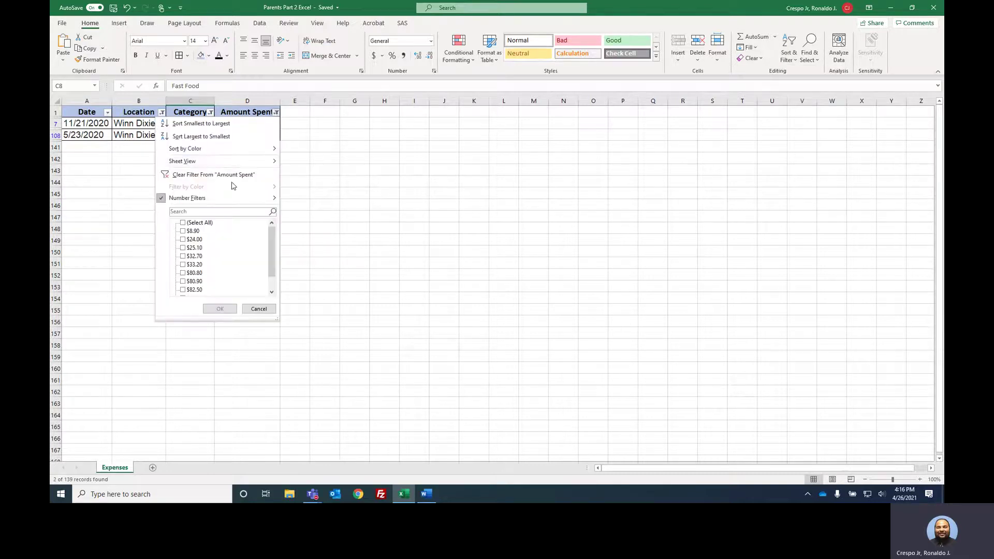
pyautogui.click(139, 119)
pyautogui.click(210, 112)
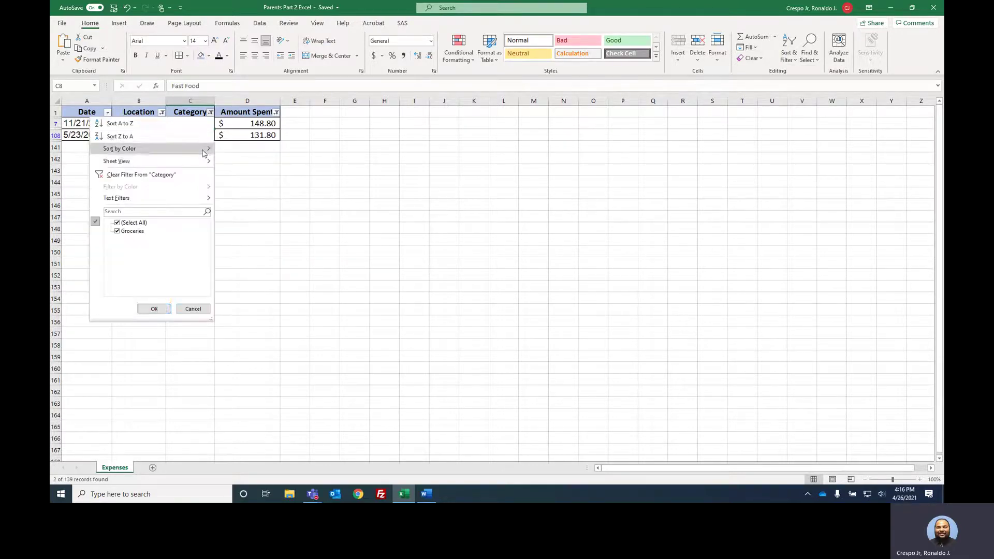
pyautogui.click(154, 308)
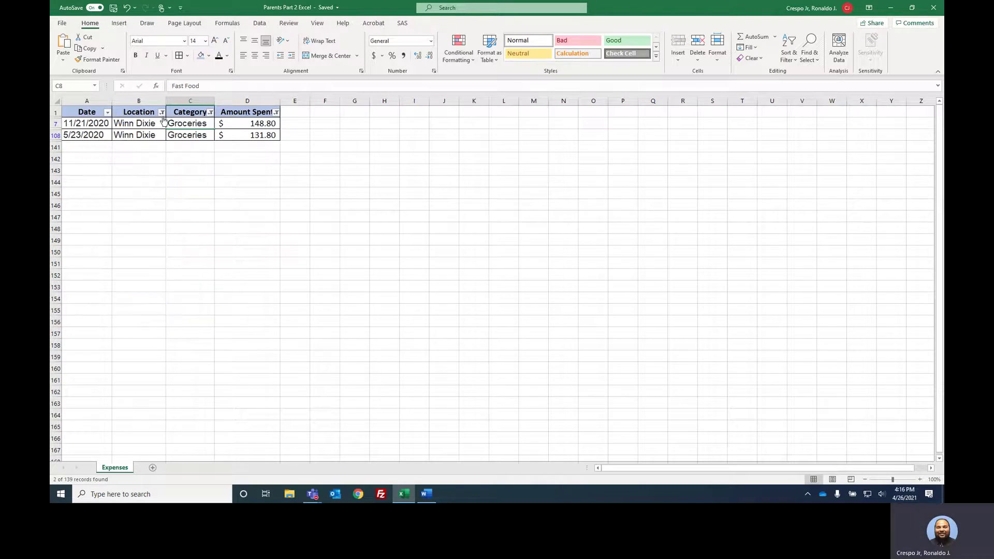
pyautogui.click(789, 52)
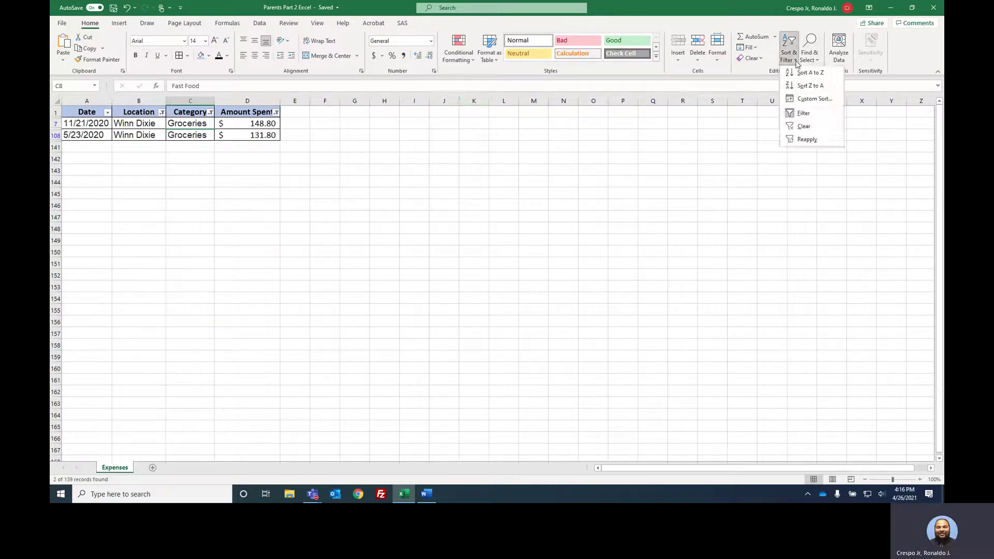
pyautogui.click(807, 127)
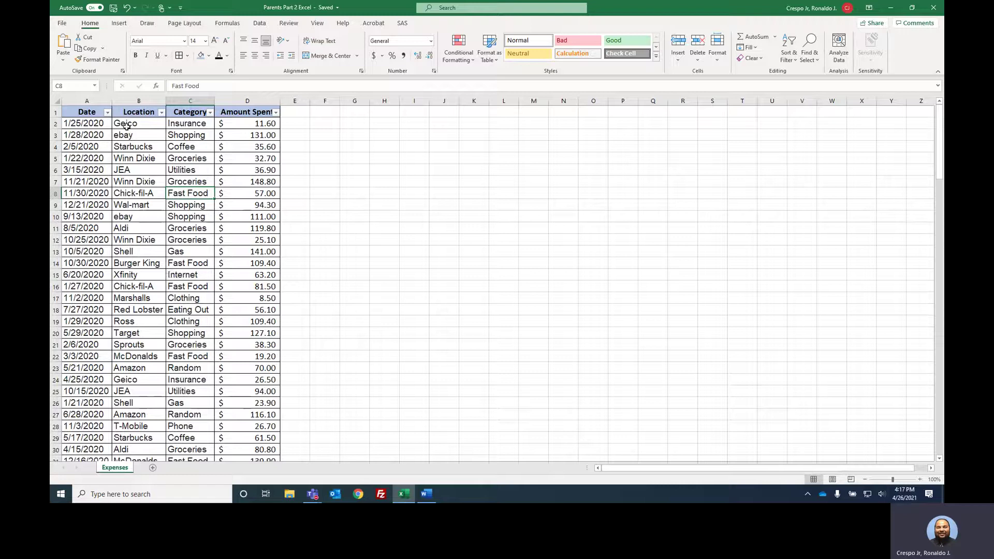
# Step: Insert a PivotTable based on the Expenses range A1:D140, placed on a new worksheet
pyautogui.click(95, 136)
pyautogui.click(189, 263)
pyautogui.click(194, 342)
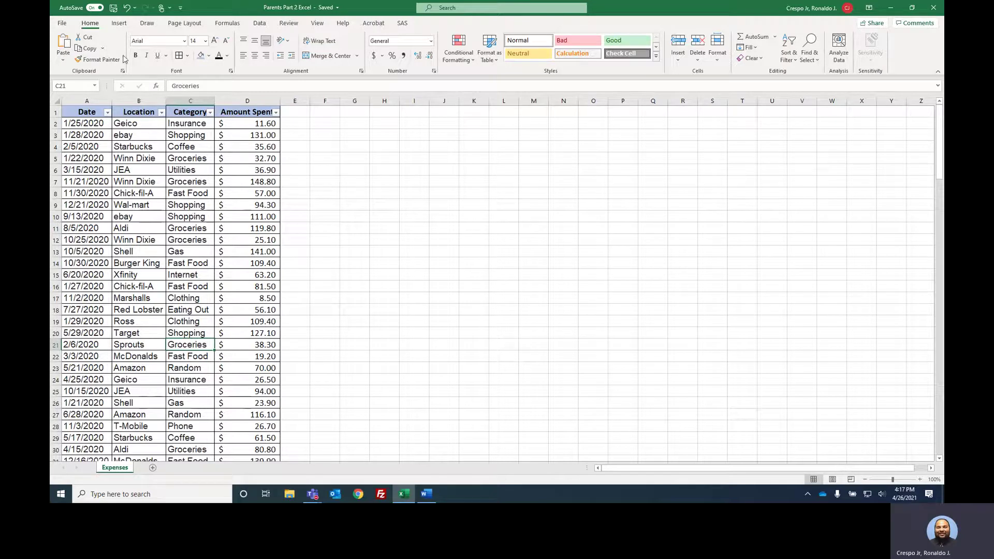
pyautogui.click(119, 24)
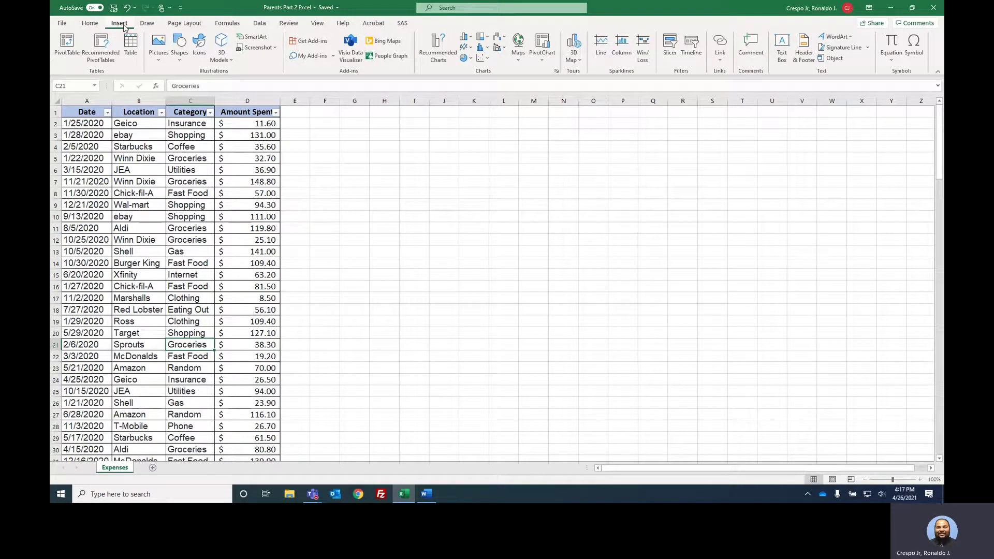
pyautogui.click(62, 47)
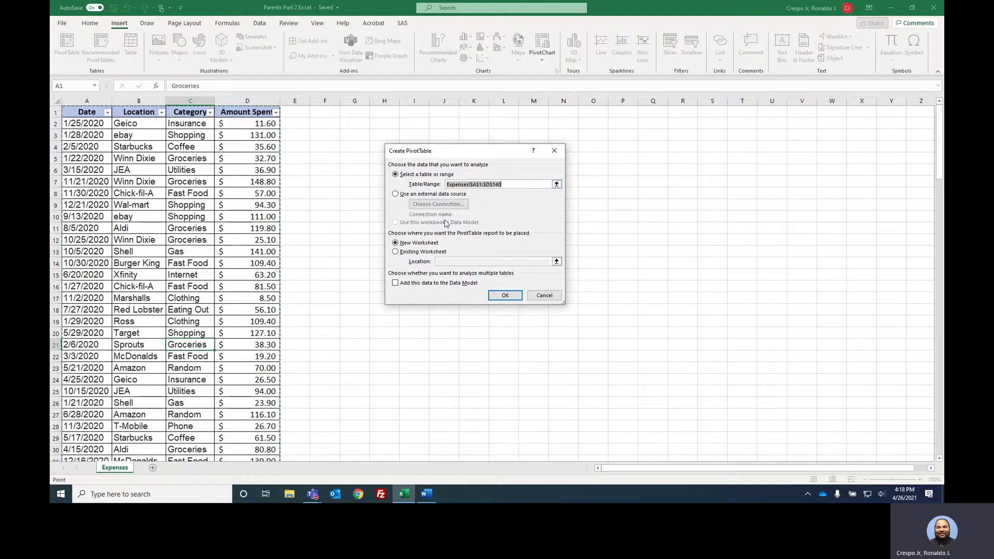
pyautogui.click(507, 298)
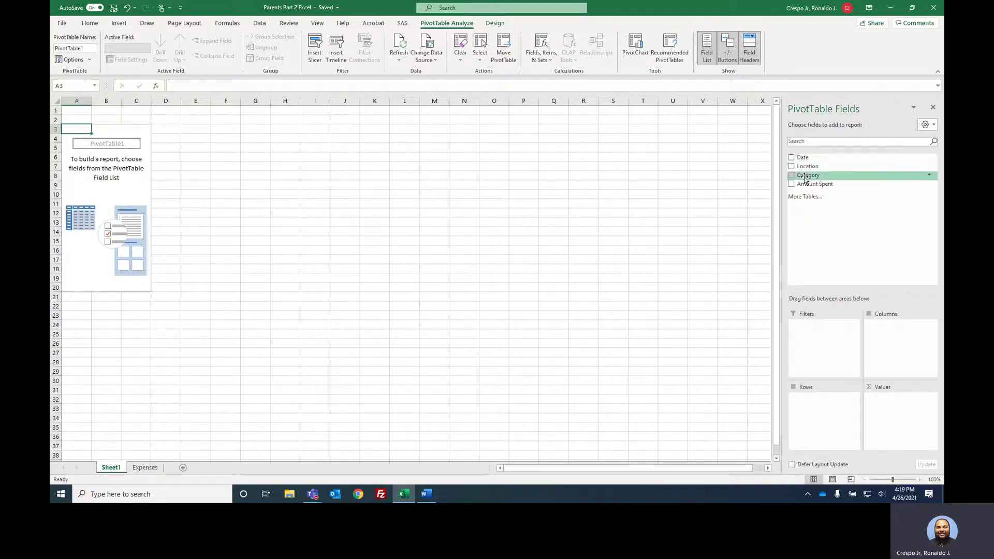
# Step: Compare the new PivotTable sheet with the Expenses sheet, and rename the new sheet as Pivot
pyautogui.click(146, 469)
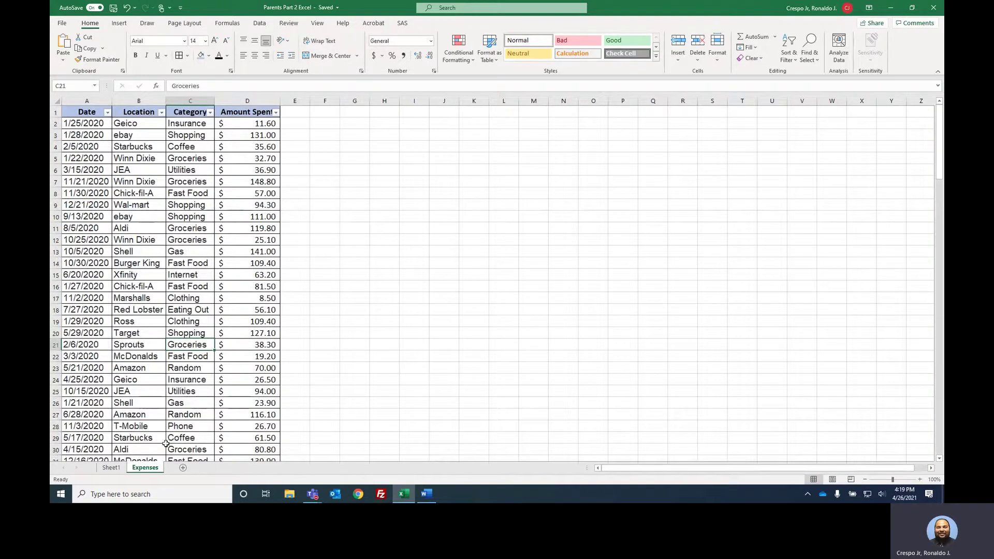
pyautogui.click(112, 468)
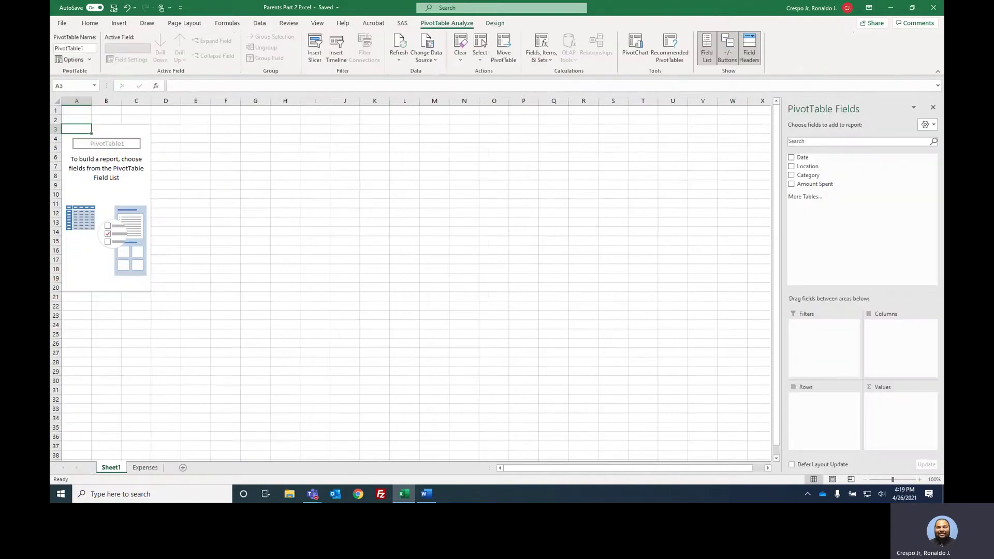
pyautogui.rightClick(118, 469)
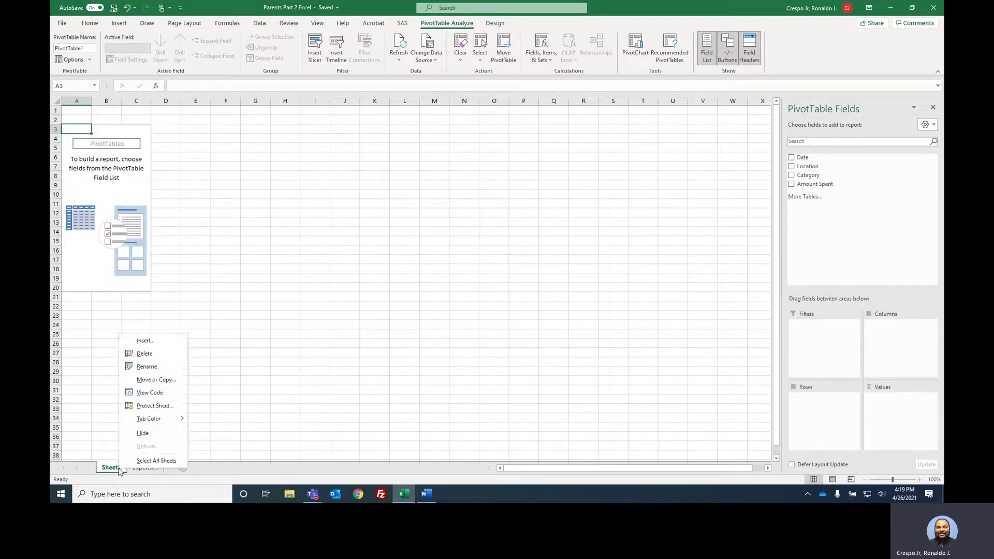
pyautogui.click(147, 367)
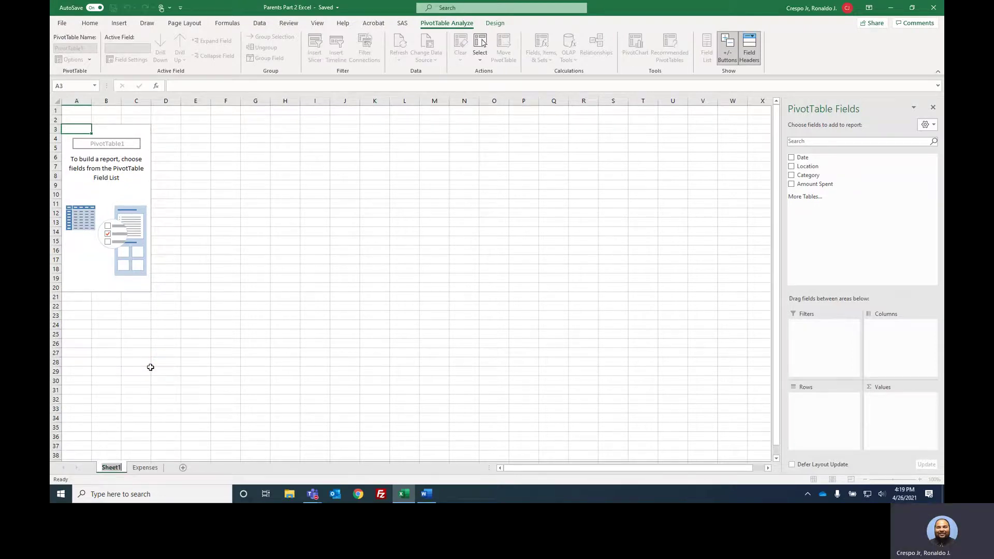
pyautogui.write('Pivot')
pyautogui.press('Return')
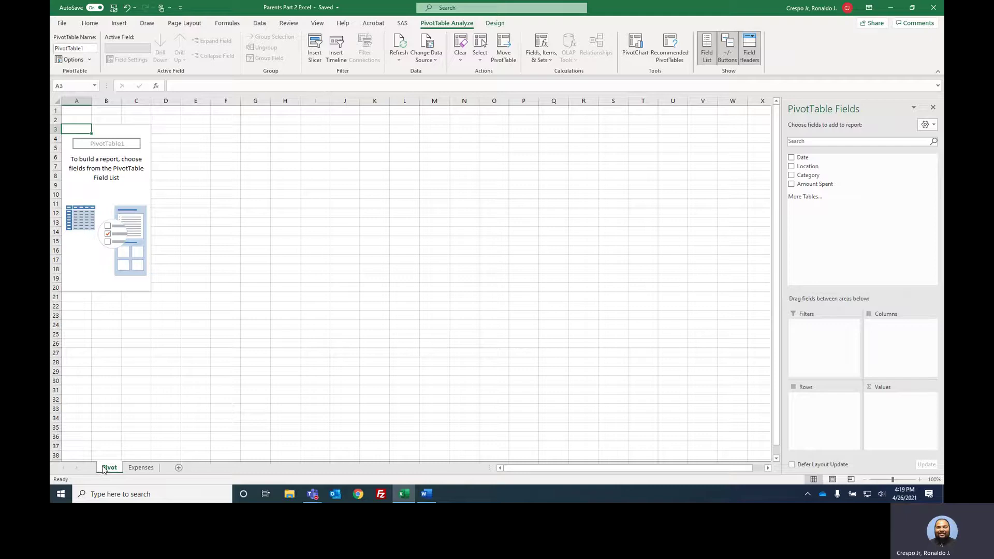
# Step: Review the Expenses sheet's columns and add the Location field to the PivotTable's rows on the Pivot sheet
pyautogui.click(140, 468)
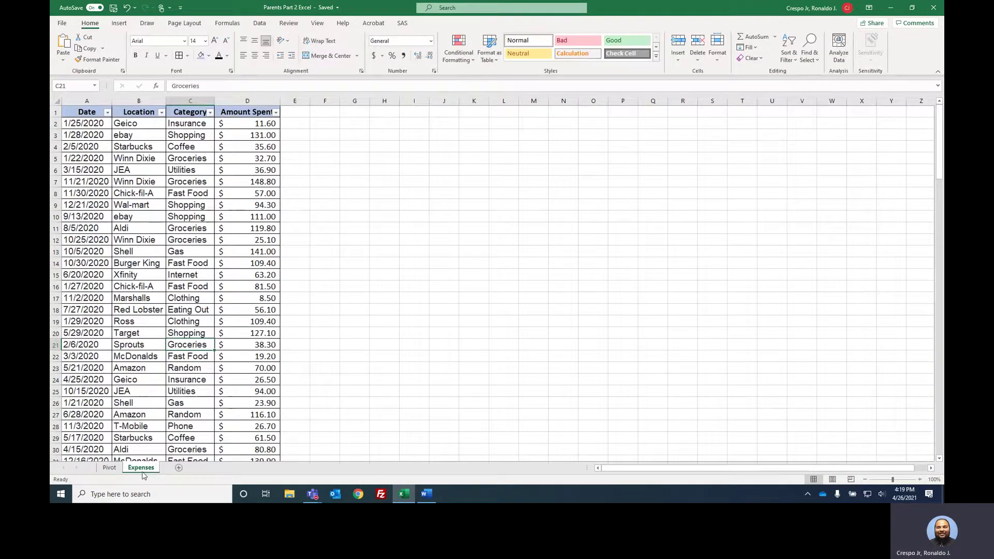
pyautogui.click(109, 468)
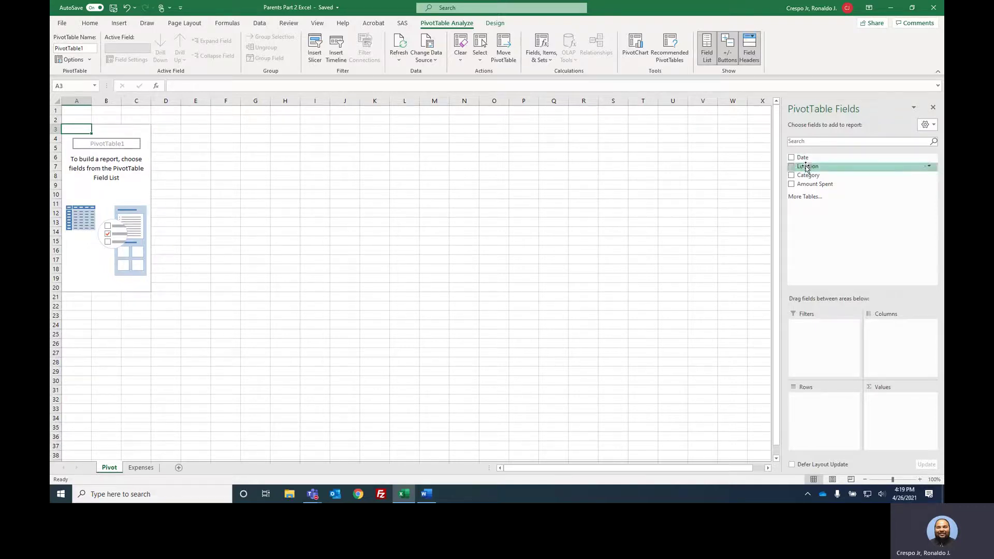
pyautogui.moveTo(806, 167); pyautogui.dragTo(818, 417)
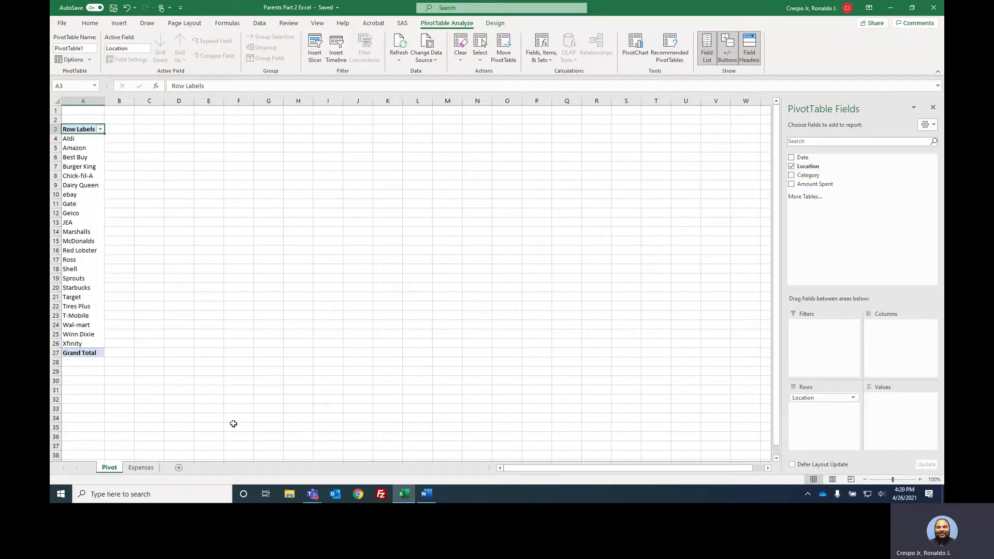
# Step: Compare the PivotTable's location rows with the Location column and its filter list on the Expenses sheet
pyautogui.click(147, 468)
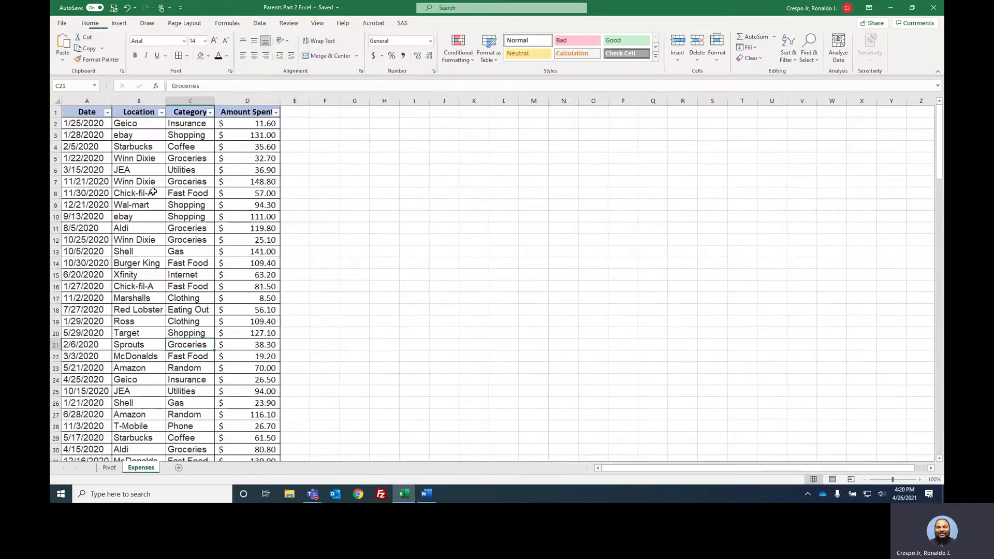
pyautogui.click(108, 468)
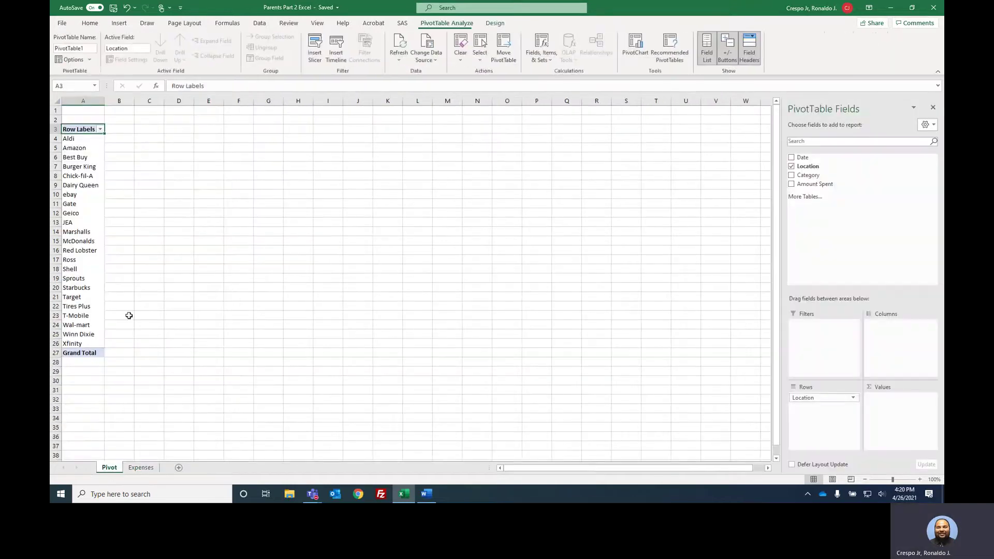
pyautogui.click(140, 467)
pyautogui.click(162, 112)
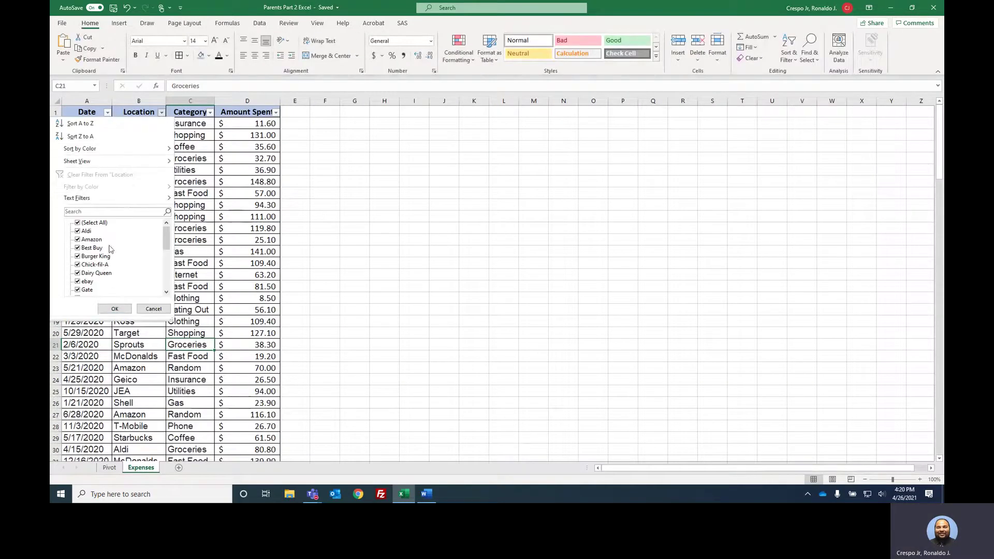
pyautogui.click(114, 469)
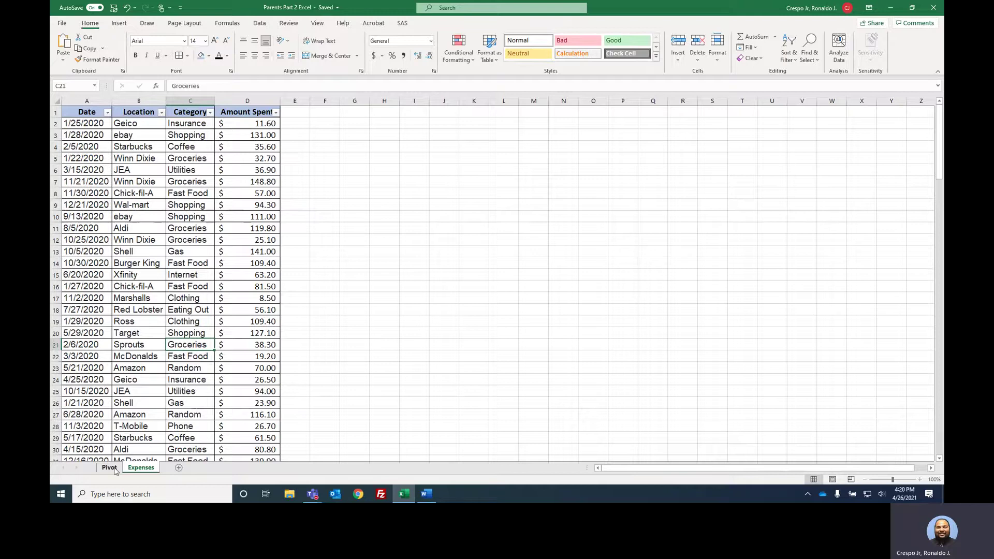
pyautogui.click(113, 468)
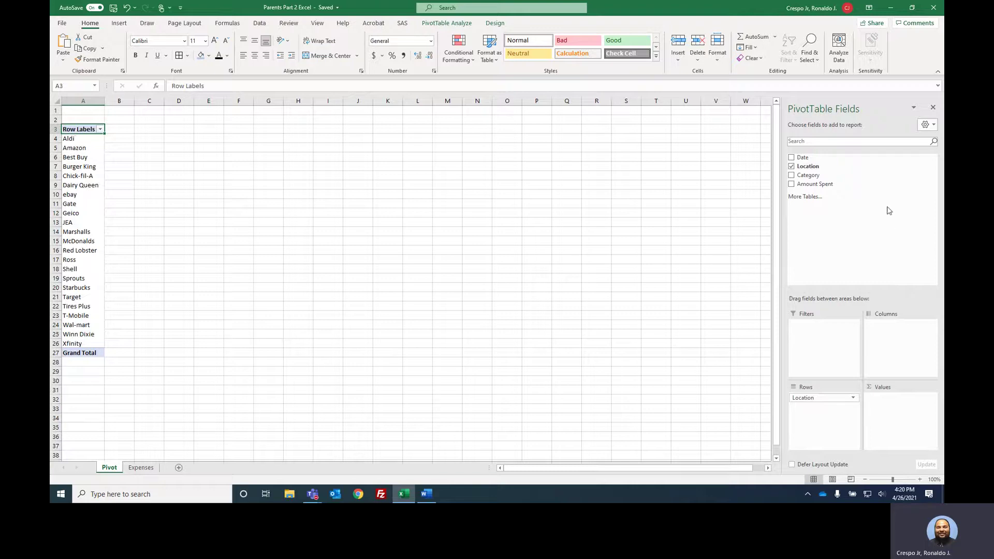
# Step: Try Amount Spent as a PivotTable value, move it to the columns instead, and check it against the Expenses sheet
pyautogui.click(800, 184)
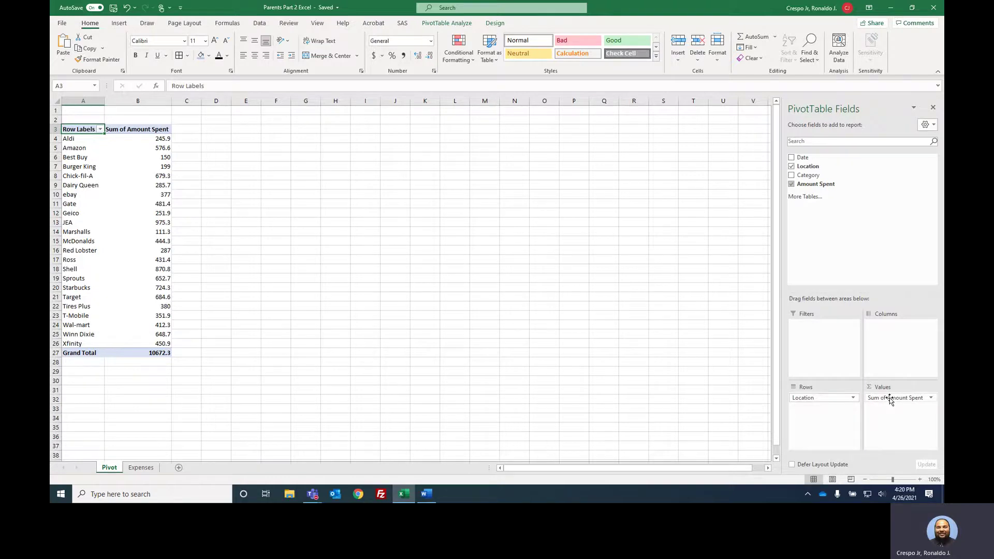
pyautogui.click(792, 184)
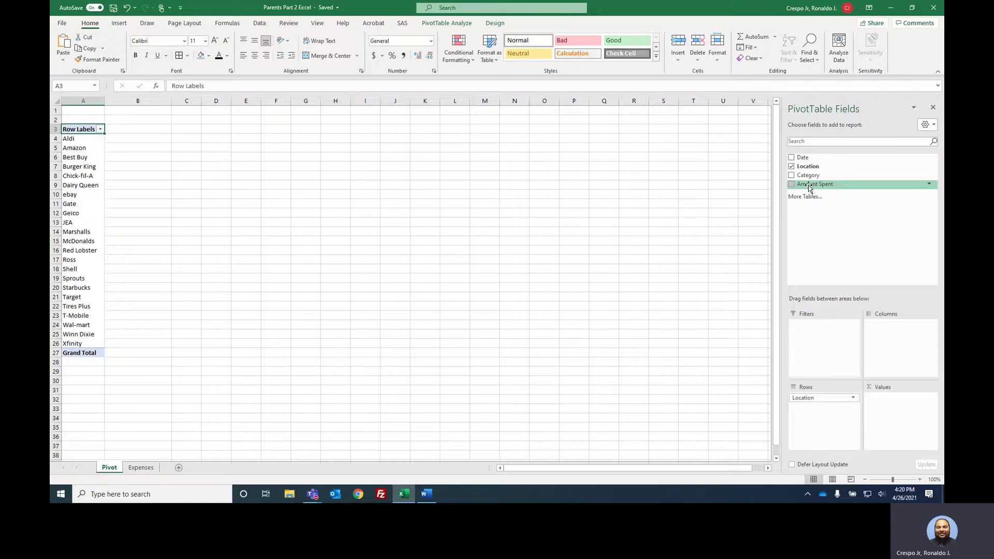
pyautogui.moveTo(810, 188); pyautogui.dragTo(904, 348)
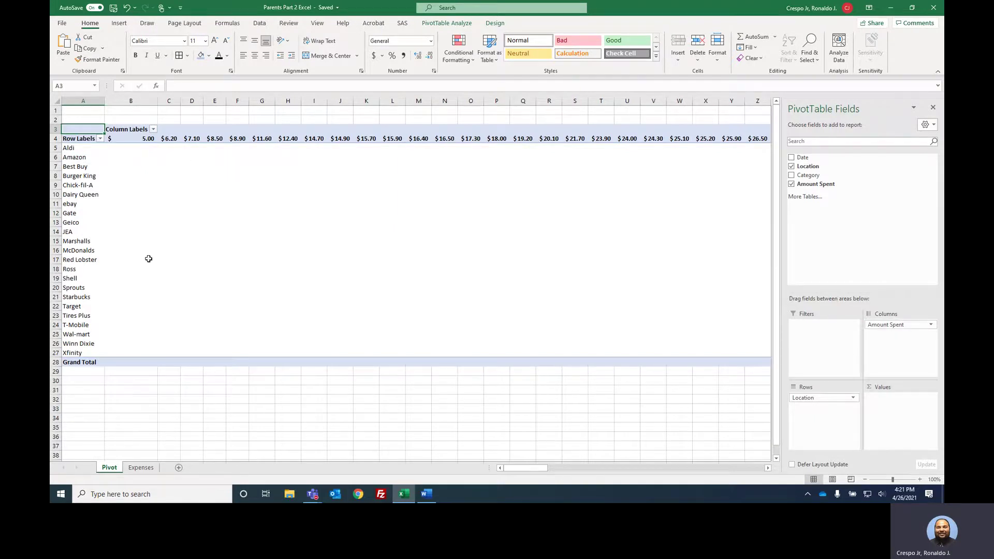
pyautogui.click(141, 468)
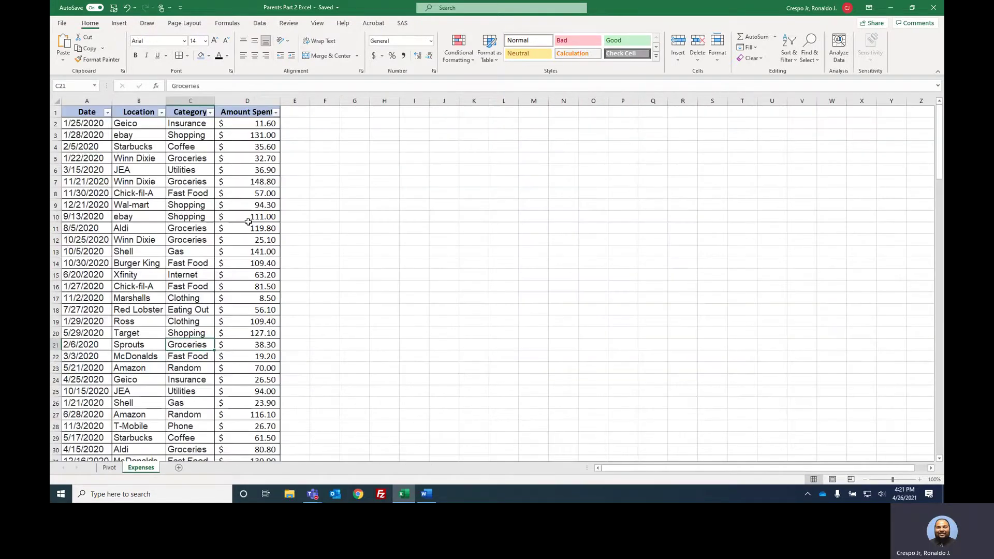
pyautogui.click(111, 468)
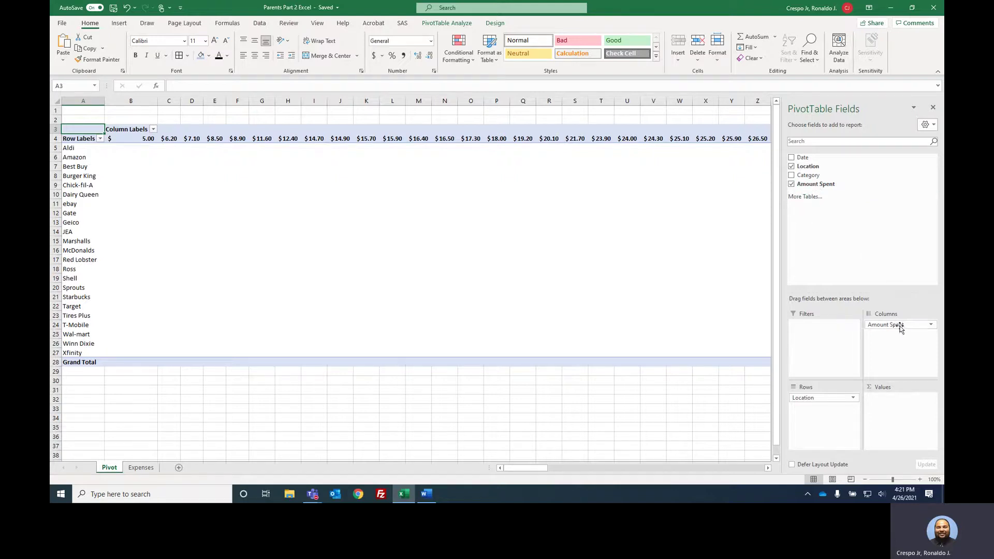
# Step: Remove Amount Spent from the PivotTable's columns and add it to the values as a sum per location
pyautogui.moveTo(901, 328); pyautogui.dragTo(796, 188)
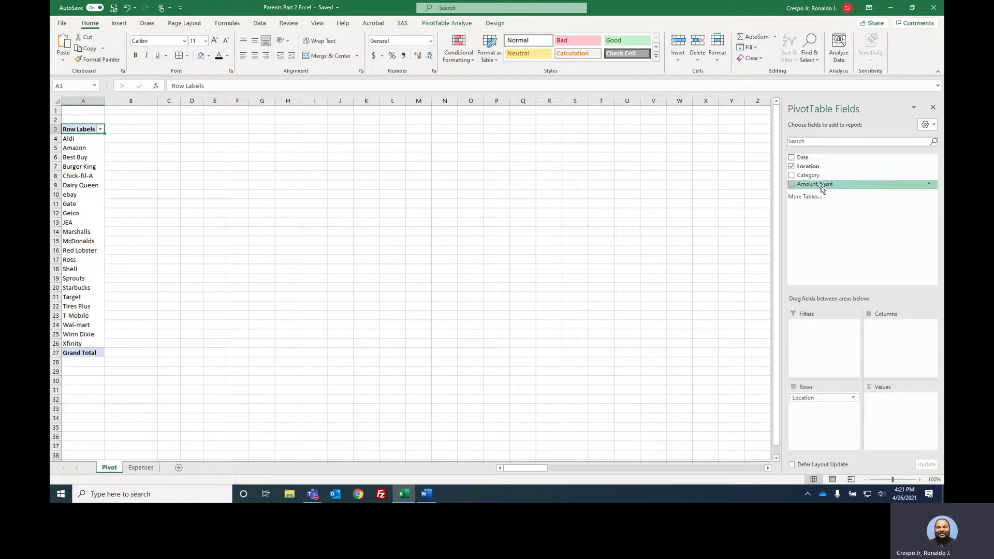
pyautogui.moveTo(823, 188); pyautogui.dragTo(904, 414)
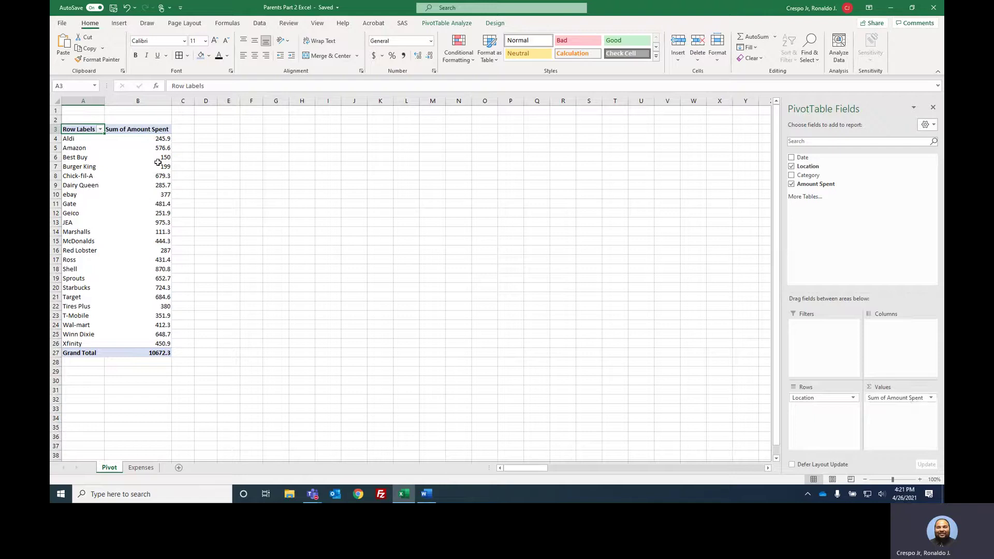
pyautogui.moveTo(166, 349)
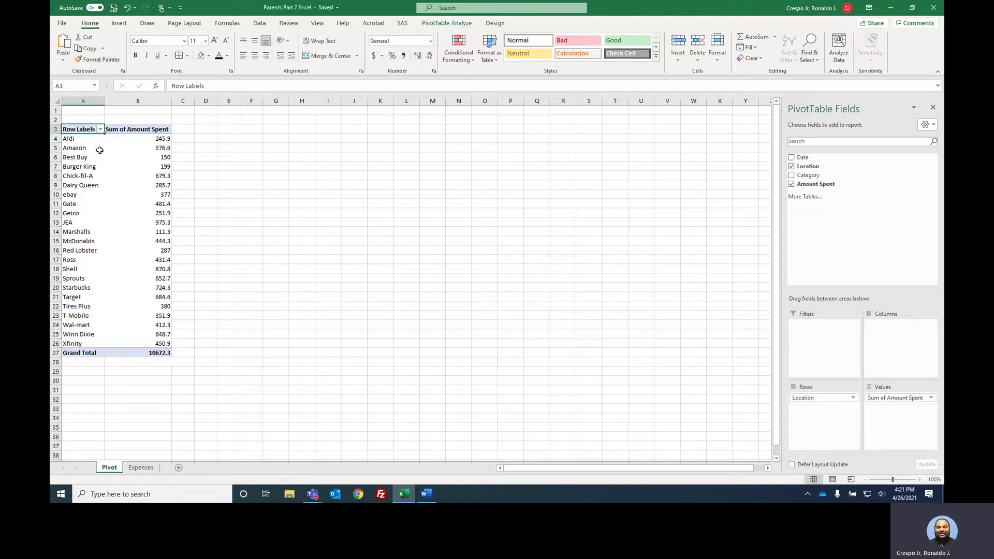
# Step: Format the PivotTable's Sum of Amount Spent figures, including the grand total, as Accounting with two decimal places
pyautogui.moveTo(158, 138); pyautogui.dragTo(166, 354)
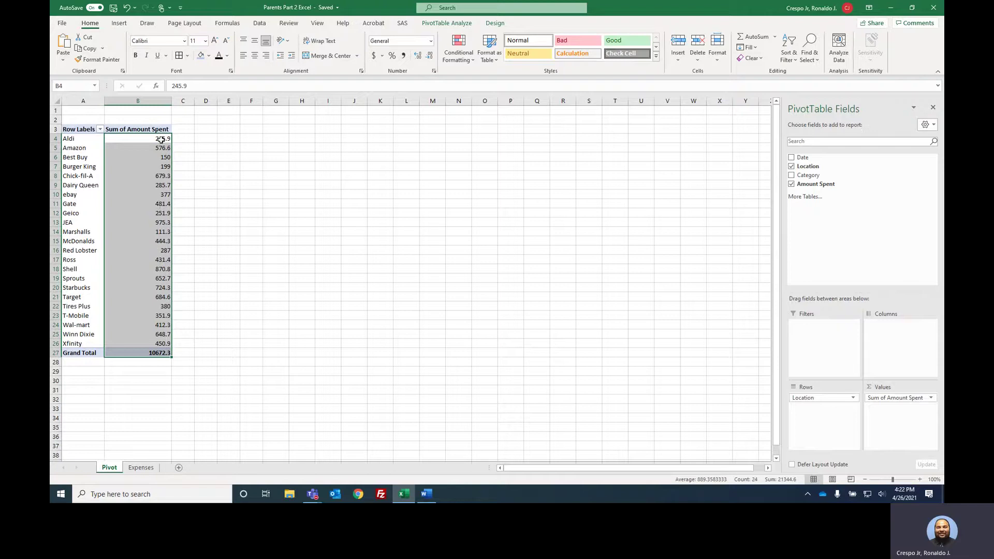
pyautogui.click(374, 55)
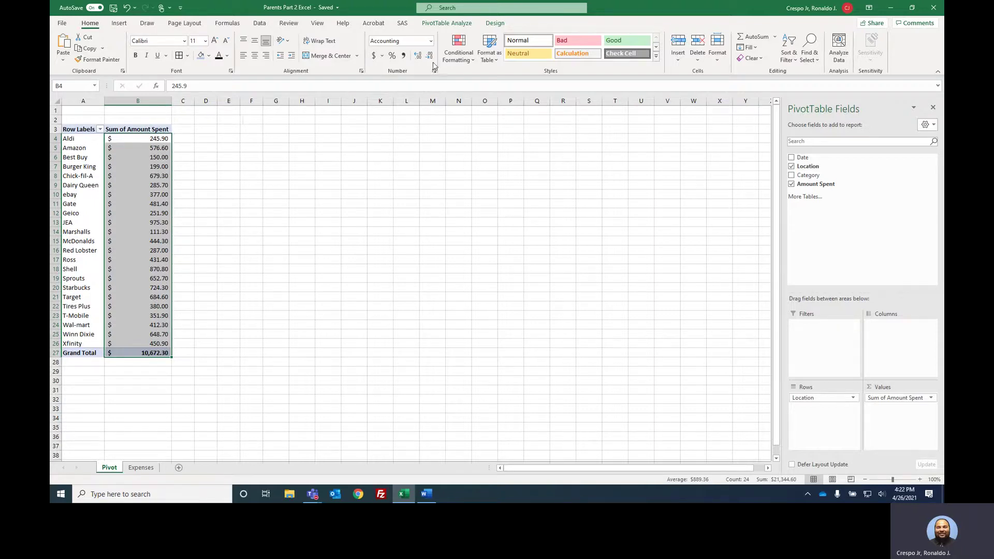
pyautogui.click(418, 55)
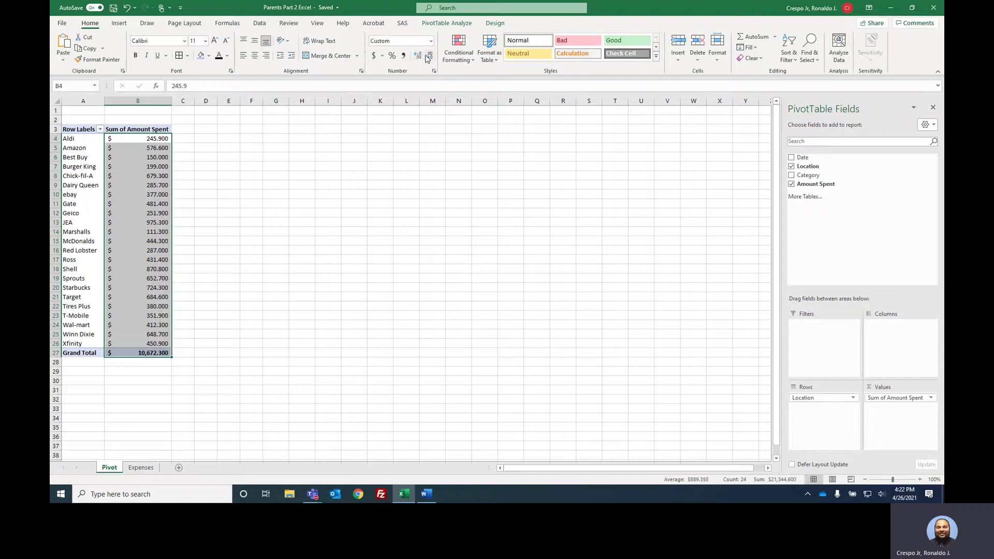
pyautogui.click(429, 56)
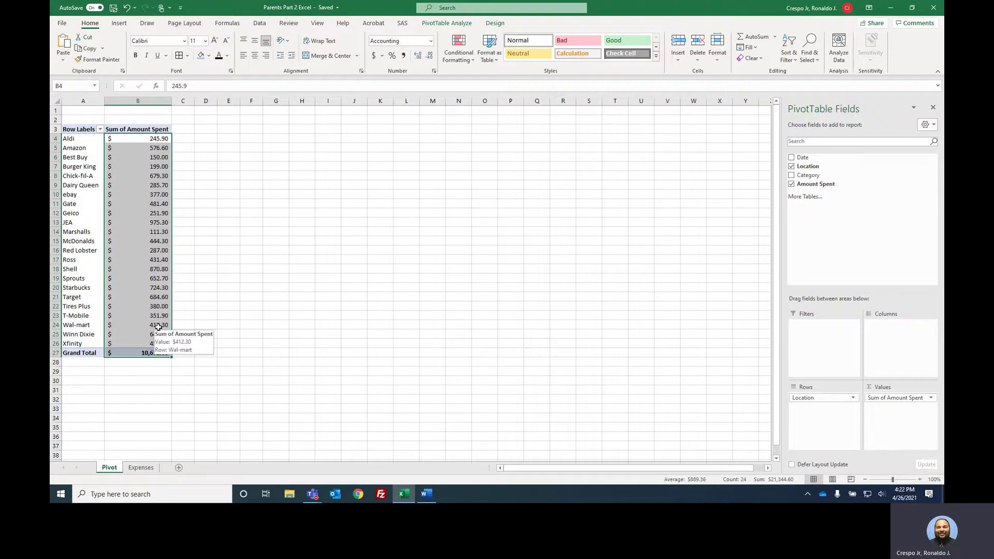
# Step: Check the PivotTable's amounts spent at Aldi, Best Buy and Target
pyautogui.click(135, 140)
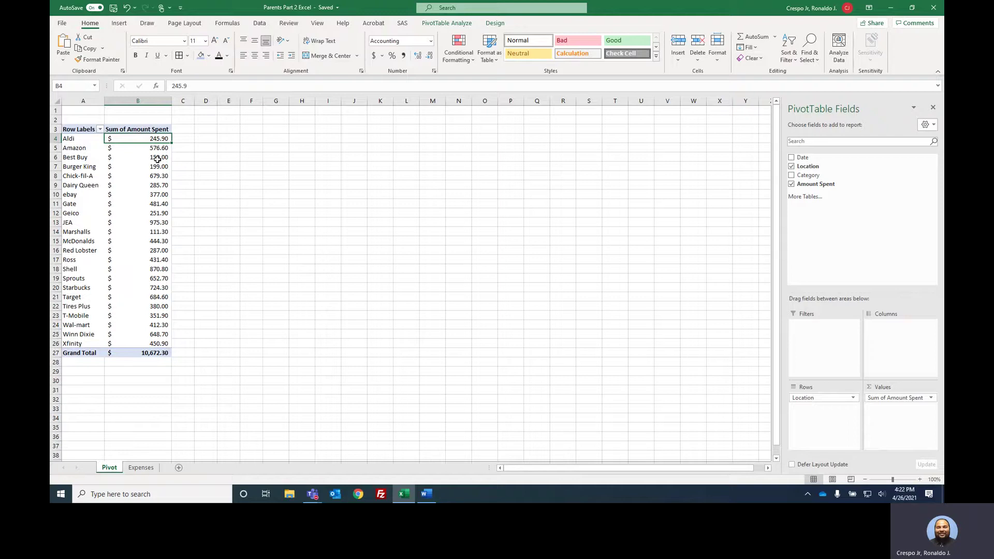
pyautogui.click(158, 158)
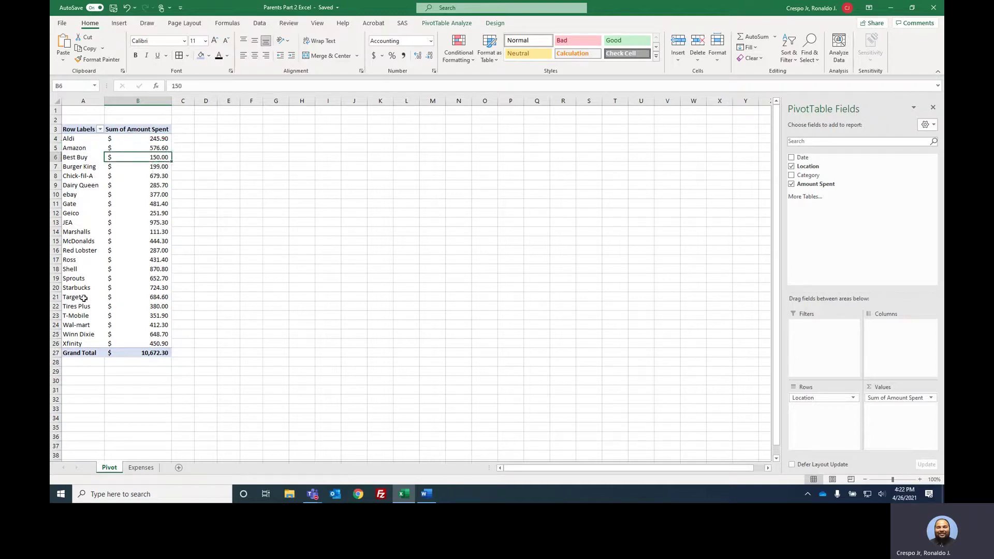
pyautogui.click(161, 297)
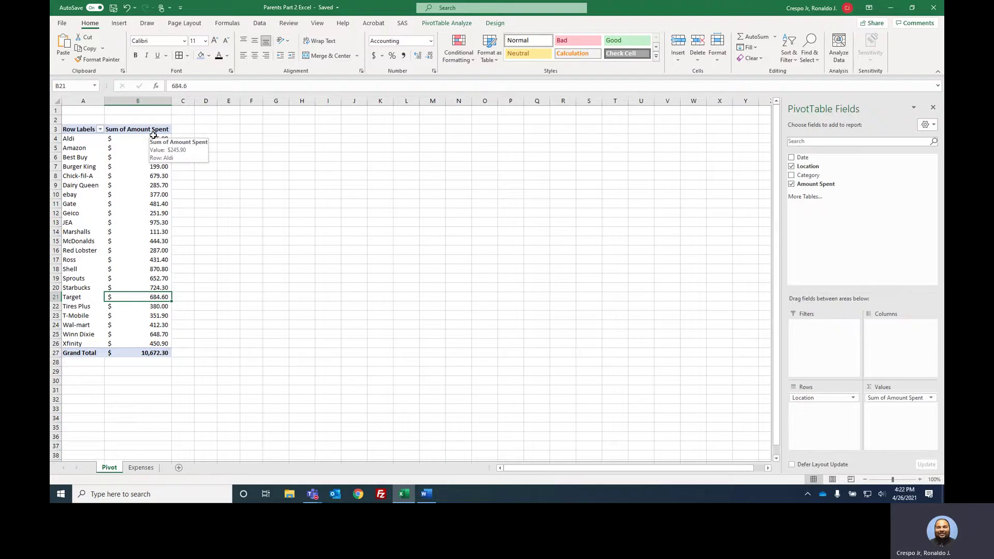
# Step: Clear Location and Amount Spent from the PivotTable, and rebuild it with Category as rows and Amount Spent as values
pyautogui.click(792, 185)
pyautogui.click(792, 167)
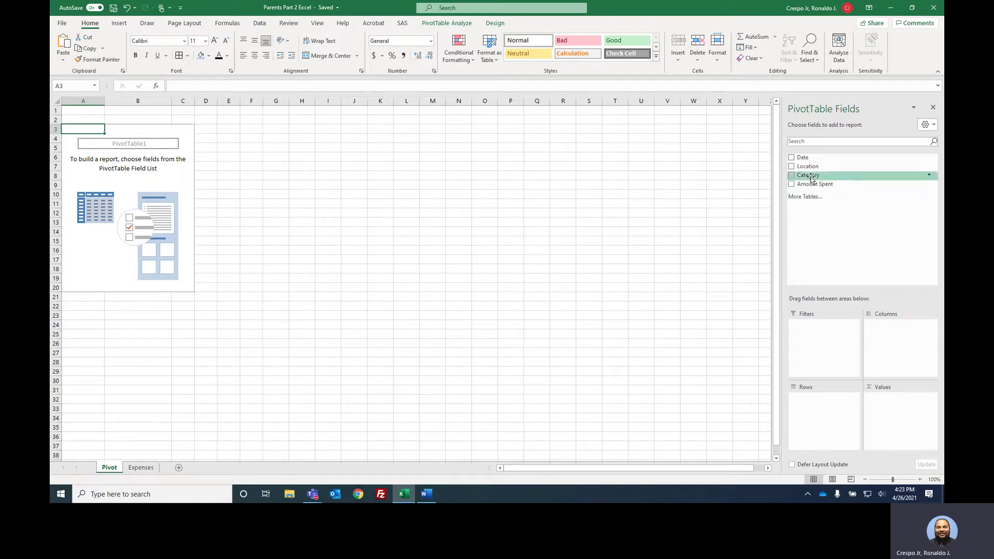
pyautogui.moveTo(812, 177); pyautogui.dragTo(823, 415)
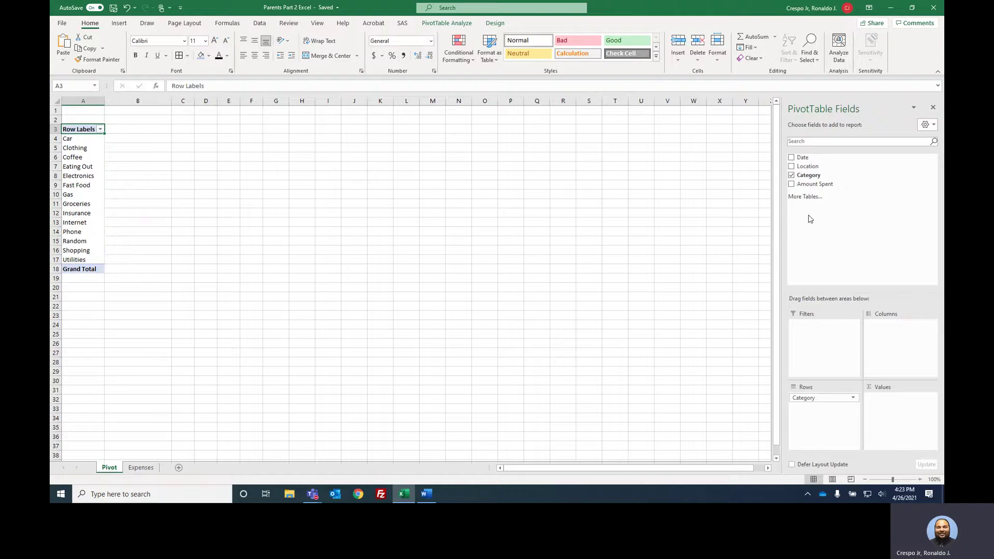
pyautogui.moveTo(818, 184); pyautogui.dragTo(909, 422)
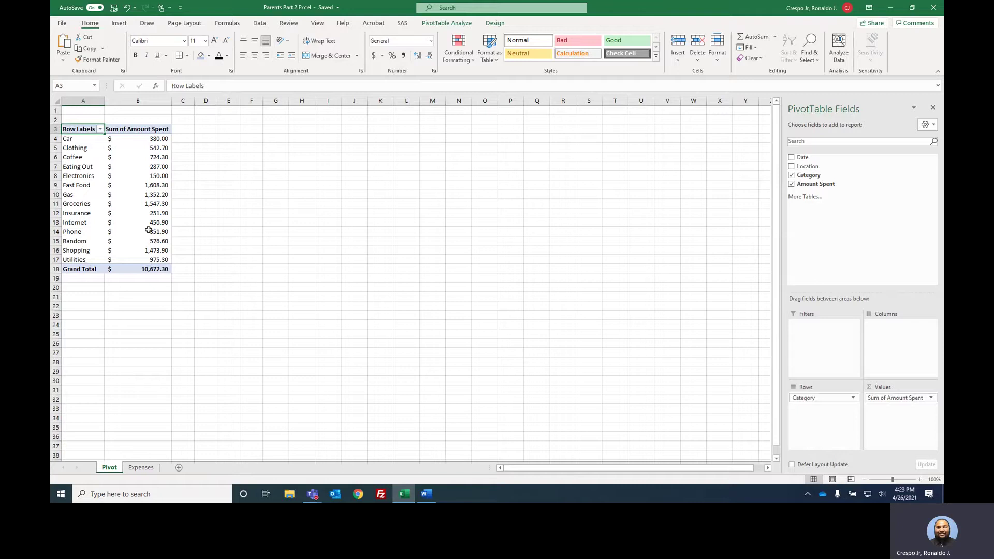
# Step: Drill down into the Random category's total on a new detail sheet, and widen its Date column to show the full dates
pyautogui.moveTo(148, 202)
pyautogui.moveTo(115, 253)
pyautogui.moveTo(156, 242)
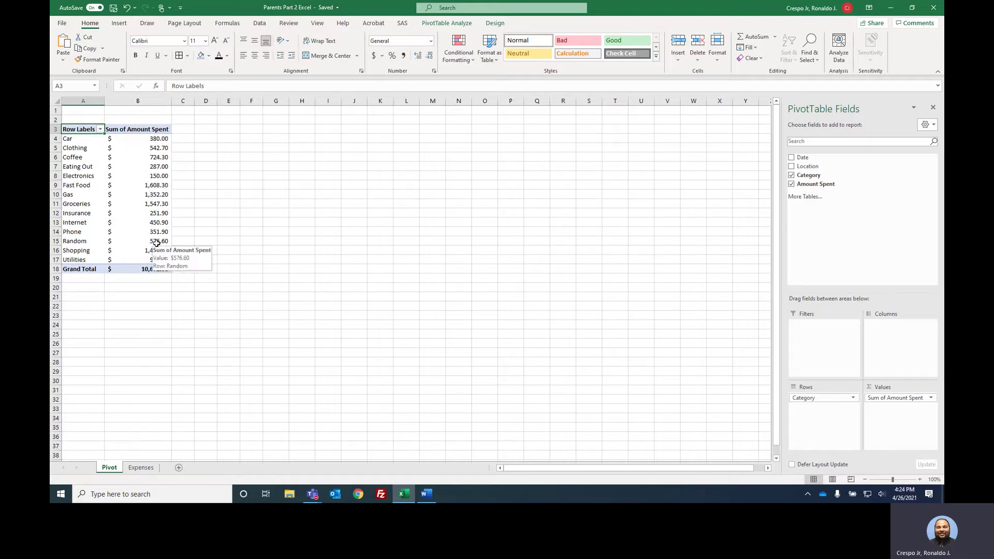
pyautogui.doubleClick(156, 242)
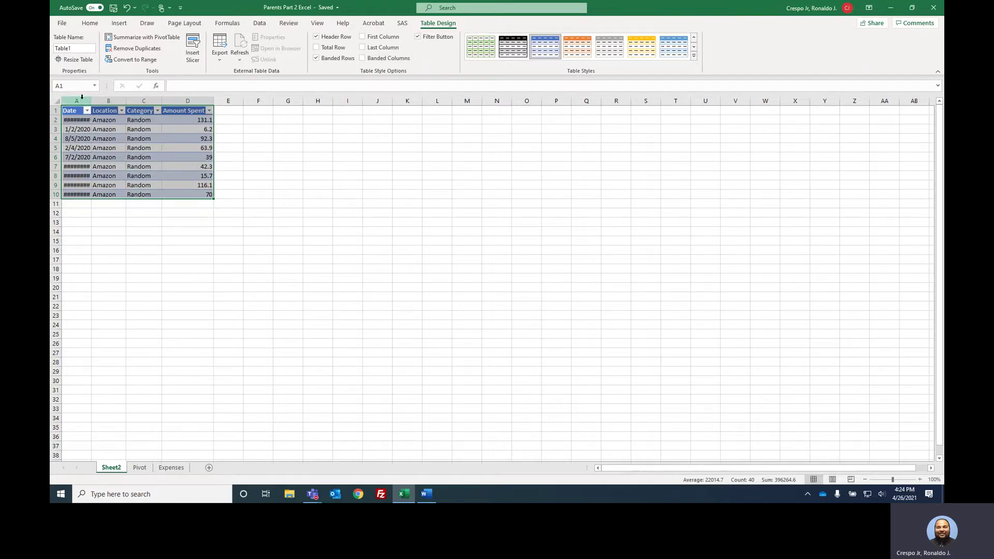
pyautogui.moveTo(91, 97); pyautogui.dragTo(106, 98)
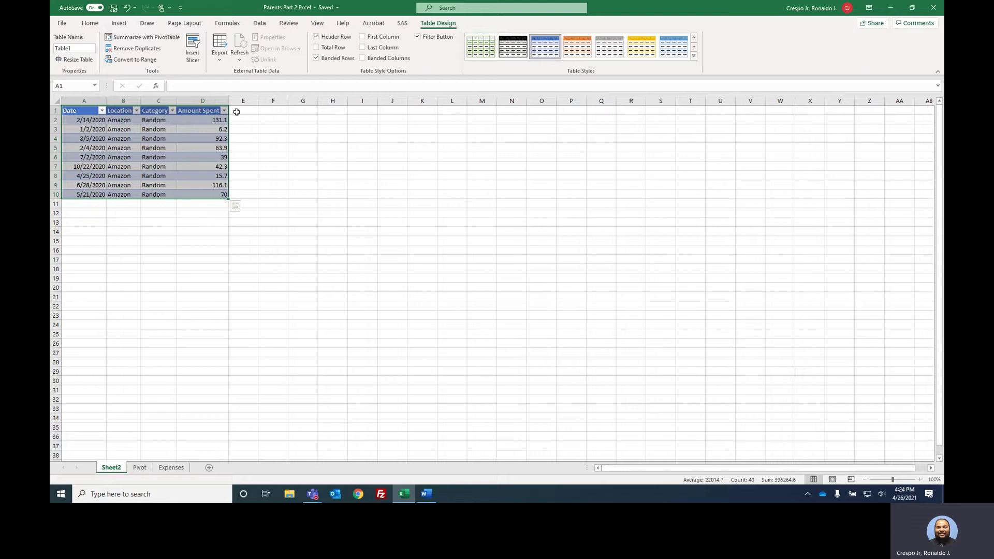
pyautogui.click(103, 194)
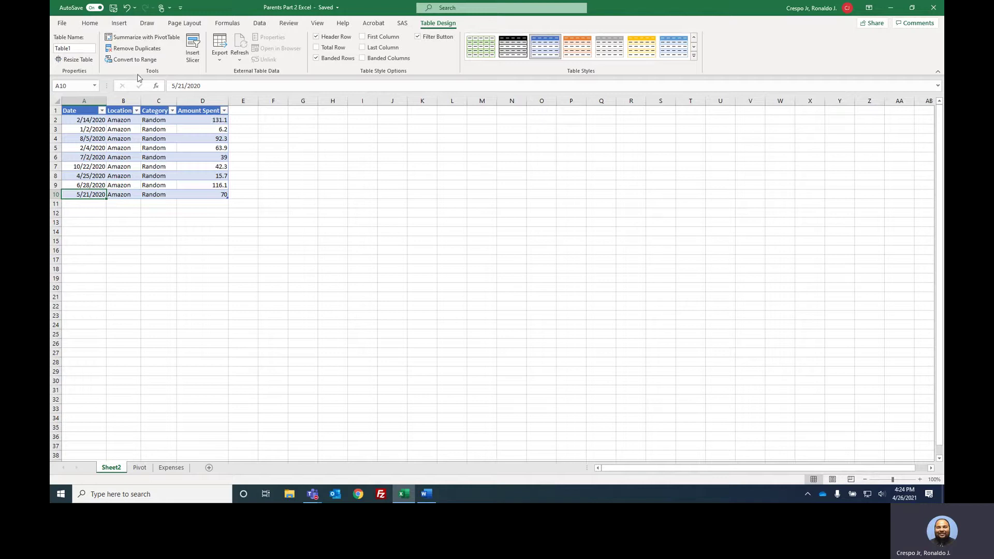
# Step: Apply the Accounting number format to the Amount Spent values in D2:D10 of the Random category's detail table
pyautogui.click(89, 23)
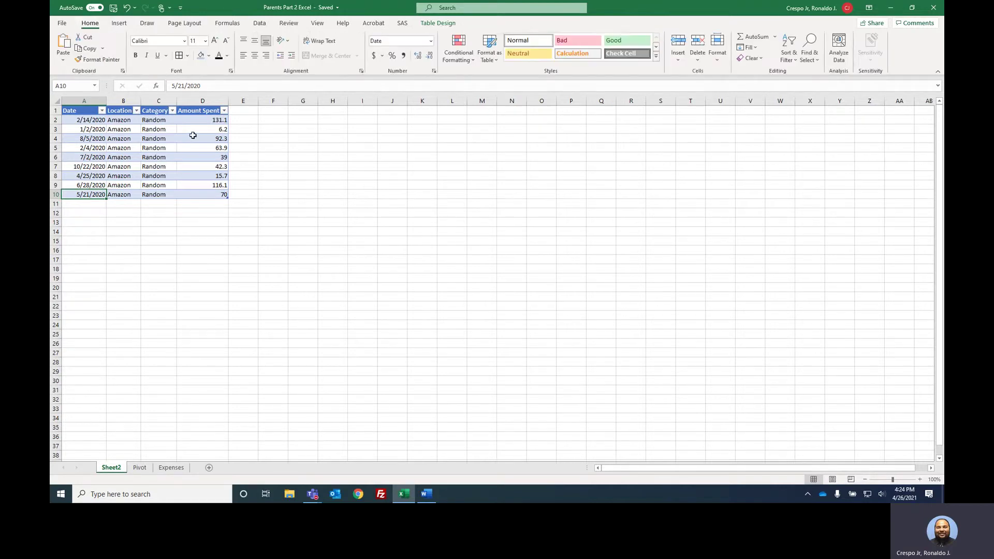
pyautogui.moveTo(209, 119); pyautogui.dragTo(220, 195)
pyautogui.click(374, 56)
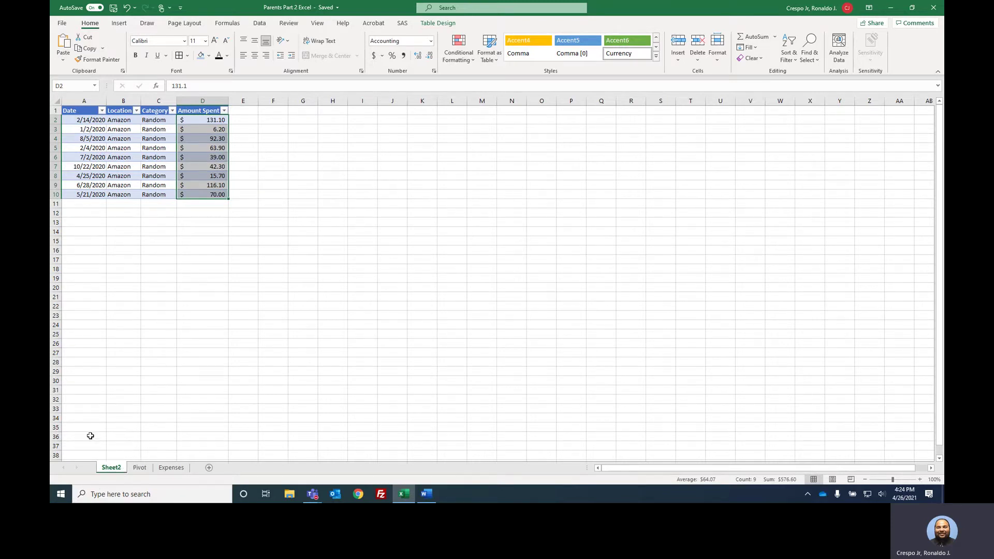
# Step: Rename the detail sheet Sheet2 as Random
pyautogui.rightClick(108, 470)
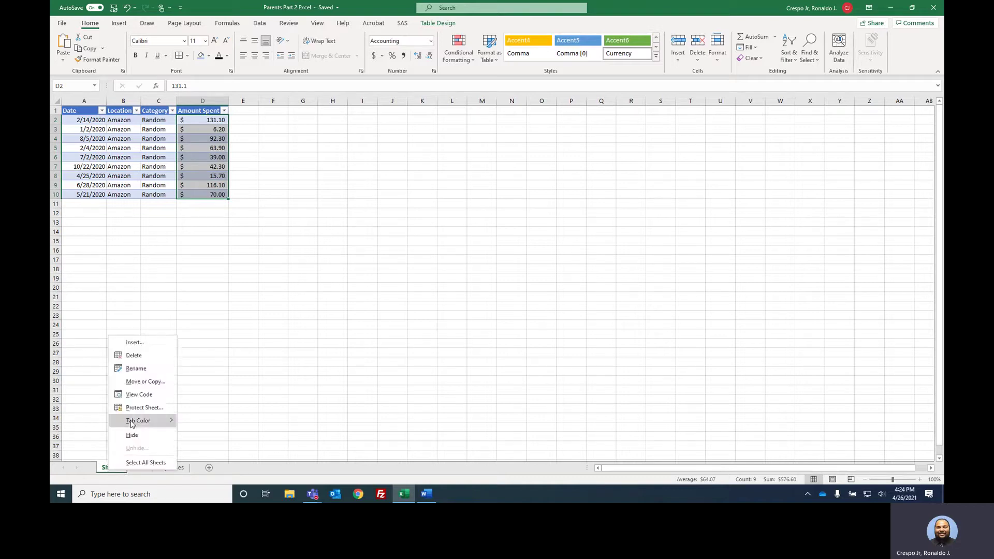
pyautogui.click(136, 368)
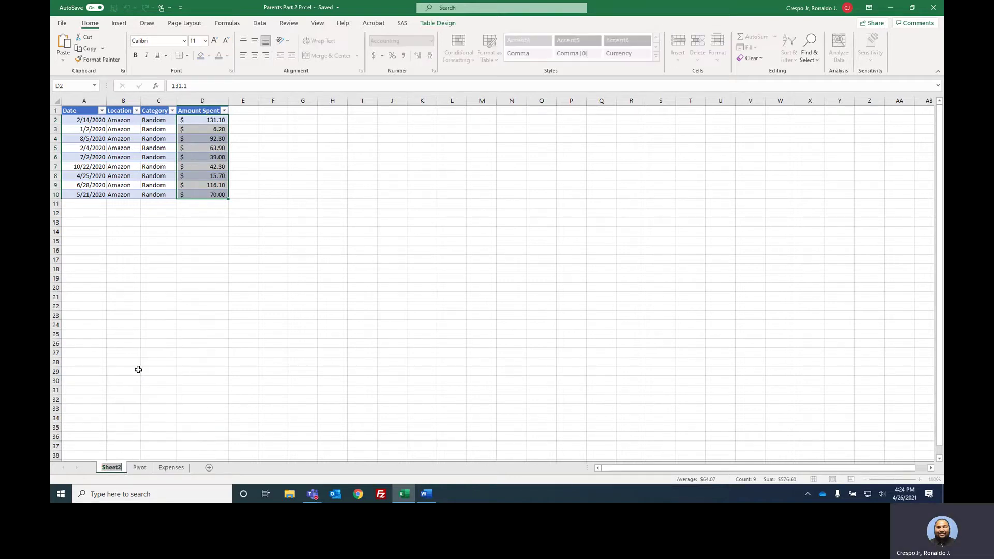
pyautogui.write('Random')
pyautogui.press('Return')
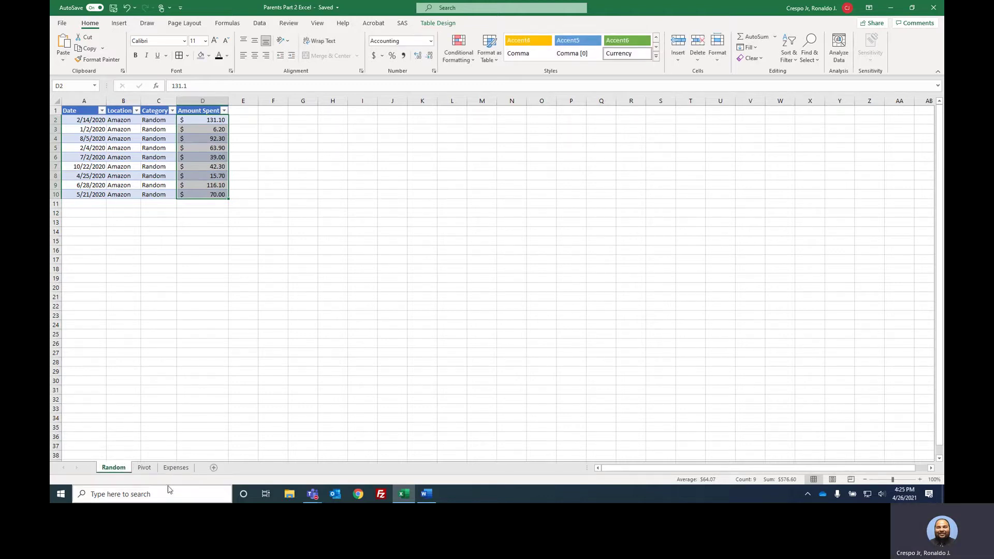
# Step: From the Pivot sheet, drill down into the Eating Out total on a new detail sheet and widen its Date column
pyautogui.click(144, 468)
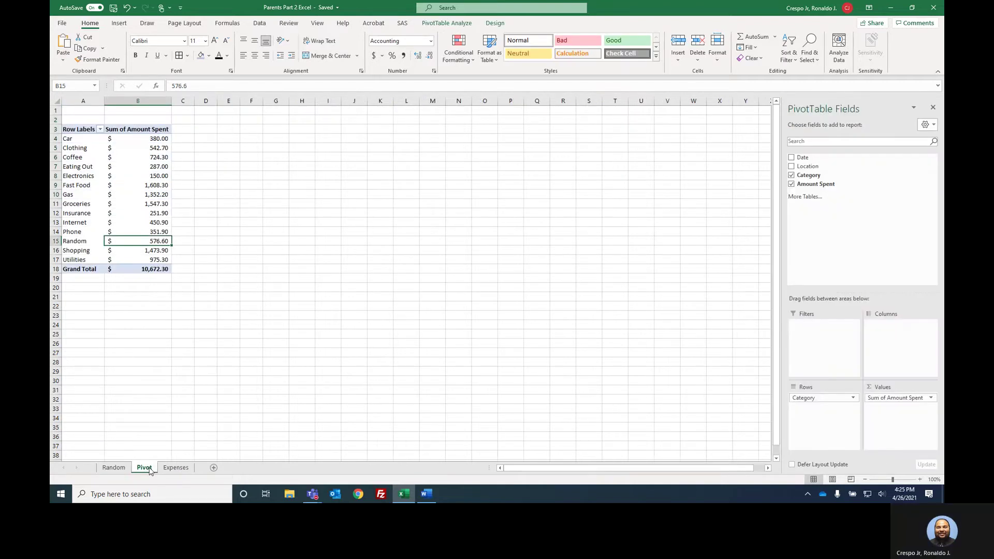
pyautogui.moveTo(129, 266)
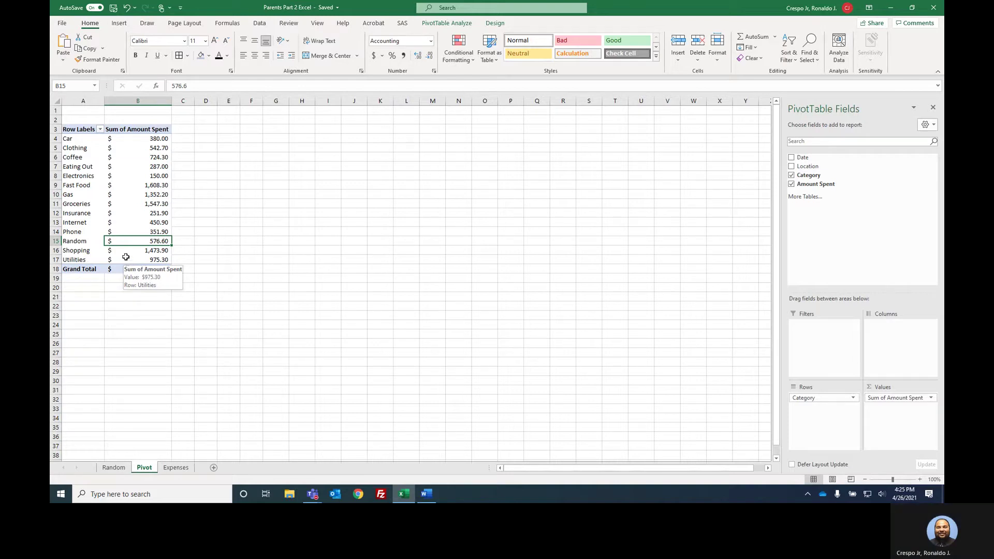
pyautogui.moveTo(149, 167)
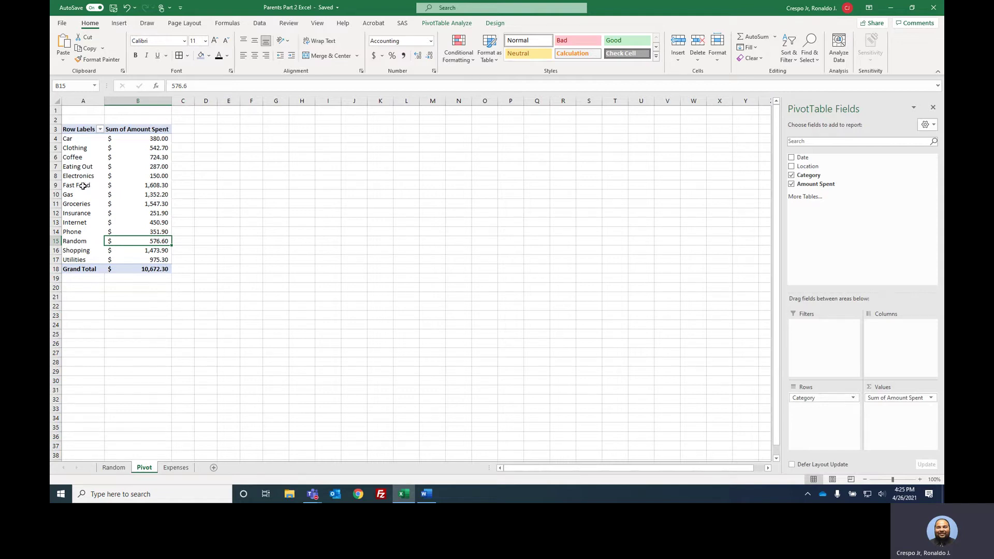
pyautogui.doubleClick(159, 167)
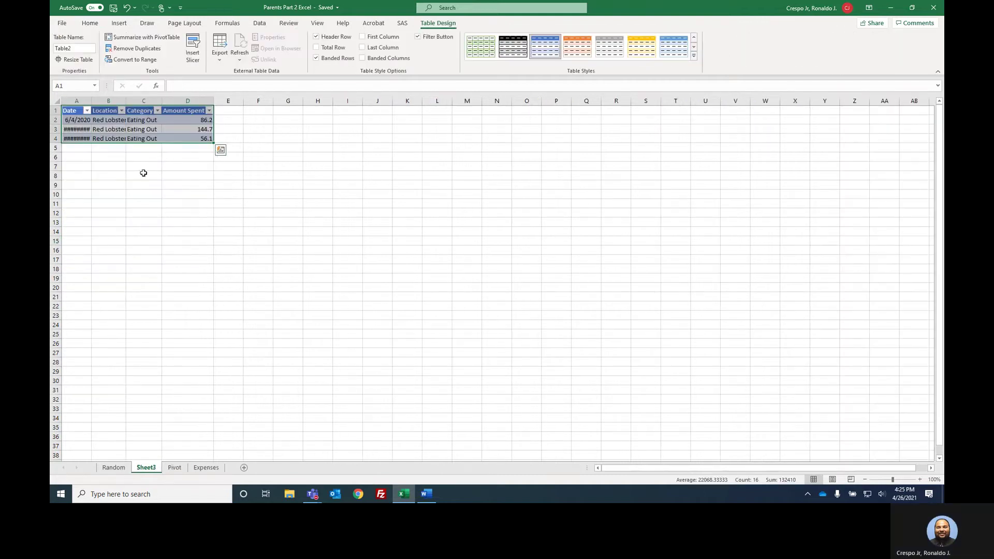
pyautogui.moveTo(91, 100); pyautogui.dragTo(115, 101)
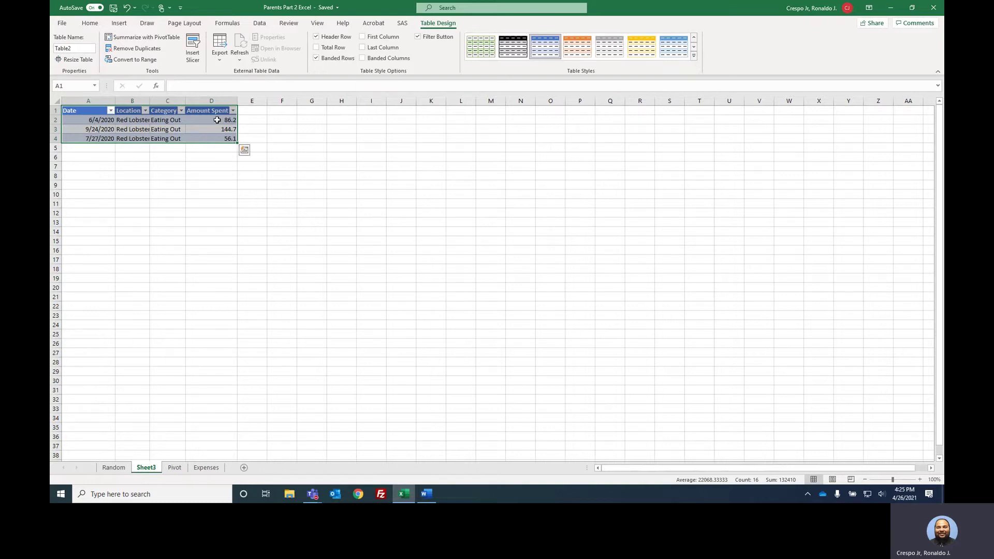
# Step: Apply the Accounting number format to the Amount Spent values in D2:D4 of the Eating Out detail table
pyautogui.moveTo(217, 120); pyautogui.dragTo(227, 135)
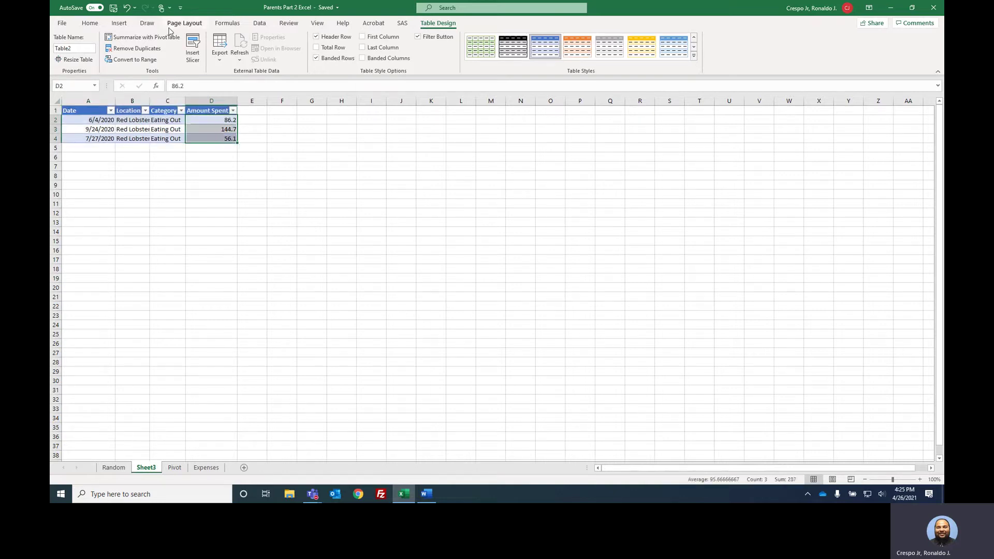
pyautogui.click(90, 23)
pyautogui.click(374, 56)
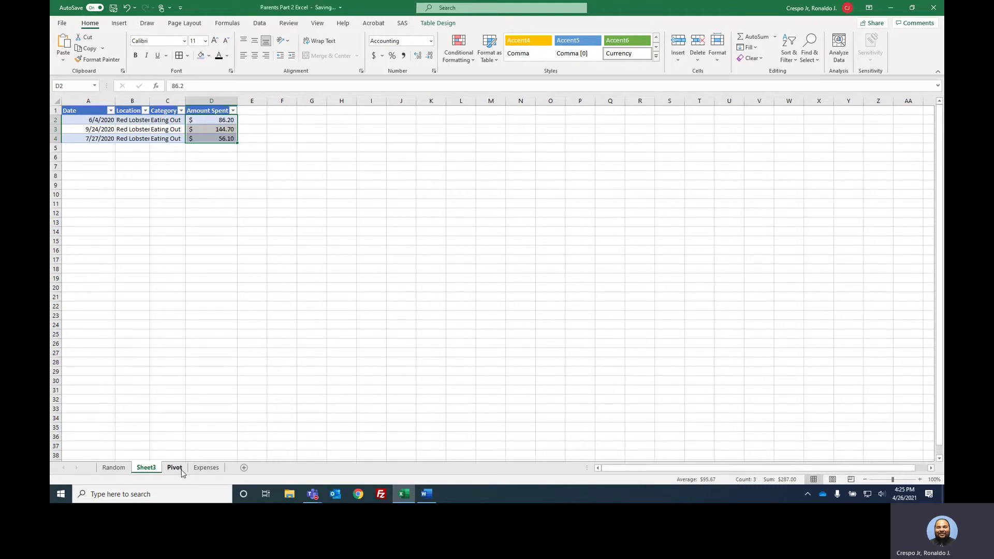
# Step: On the Pivot sheet, replace the PivotTable's Category and Amount Spent fields with Date as rows, after checking the Expenses sheet
pyautogui.click(175, 468)
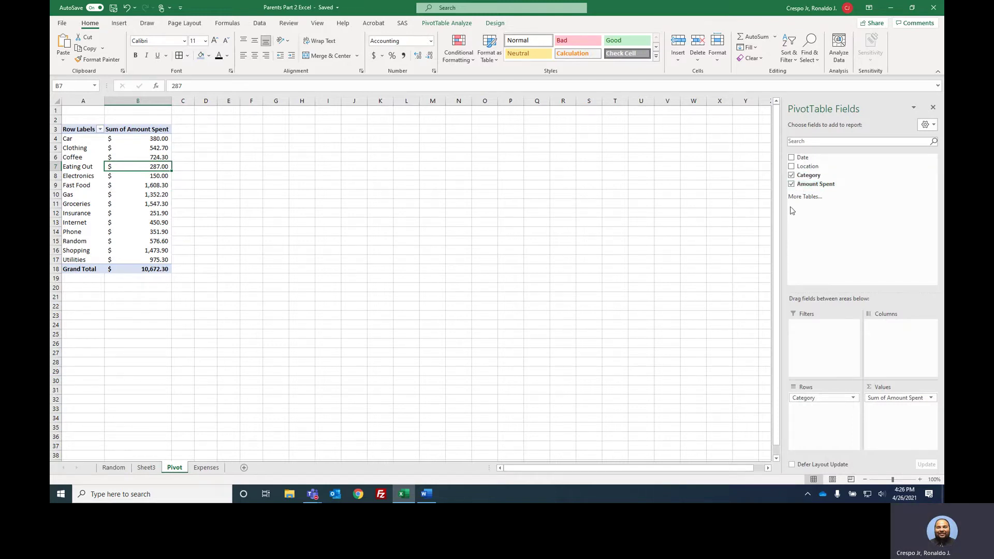
pyautogui.click(792, 184)
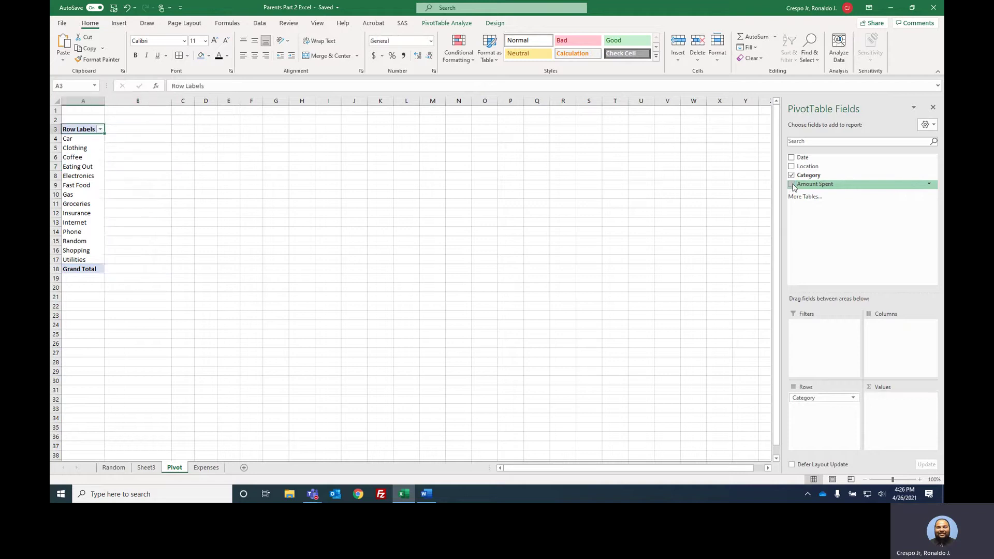
pyautogui.click(792, 176)
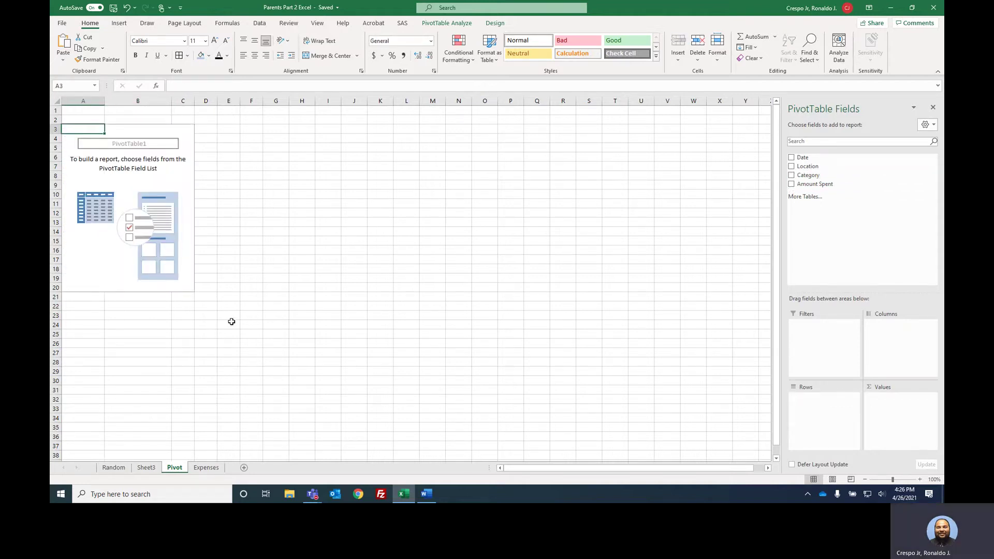
pyautogui.click(207, 469)
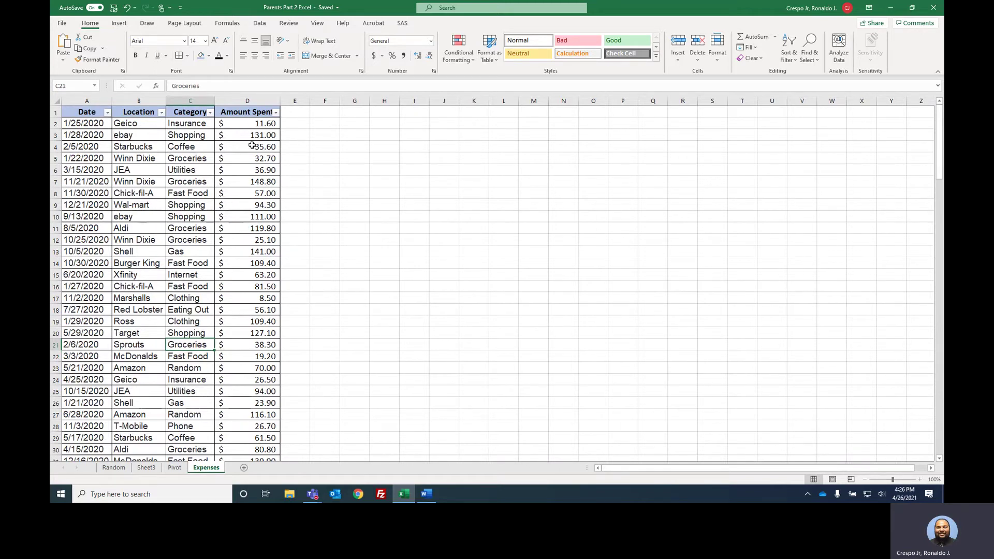
pyautogui.click(174, 467)
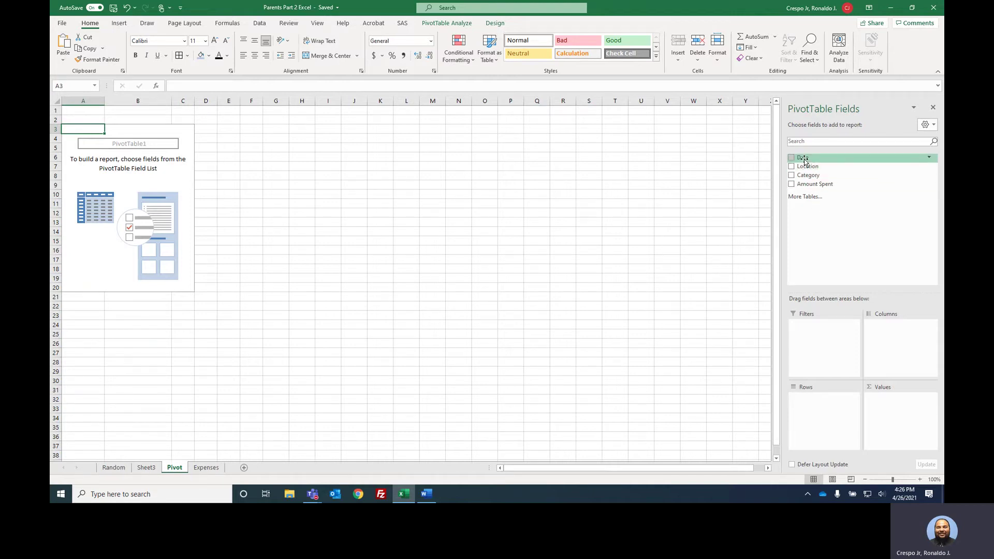
pyautogui.moveTo(805, 162); pyautogui.dragTo(847, 412)
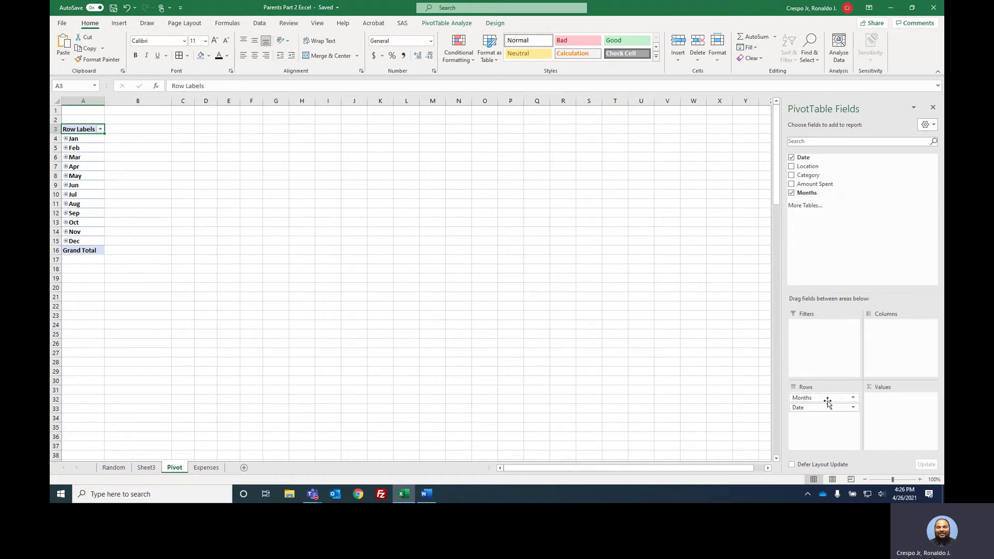
# Step: Add the Amount Spent field to the PivotTable's values to sum spending by month
pyautogui.moveTo(812, 403)
pyautogui.mouseDown()
pyautogui.moveTo(798, 415)
pyautogui.moveTo(788, 394)
pyautogui.moveTo(801, 390)
pyautogui.mouseUp()
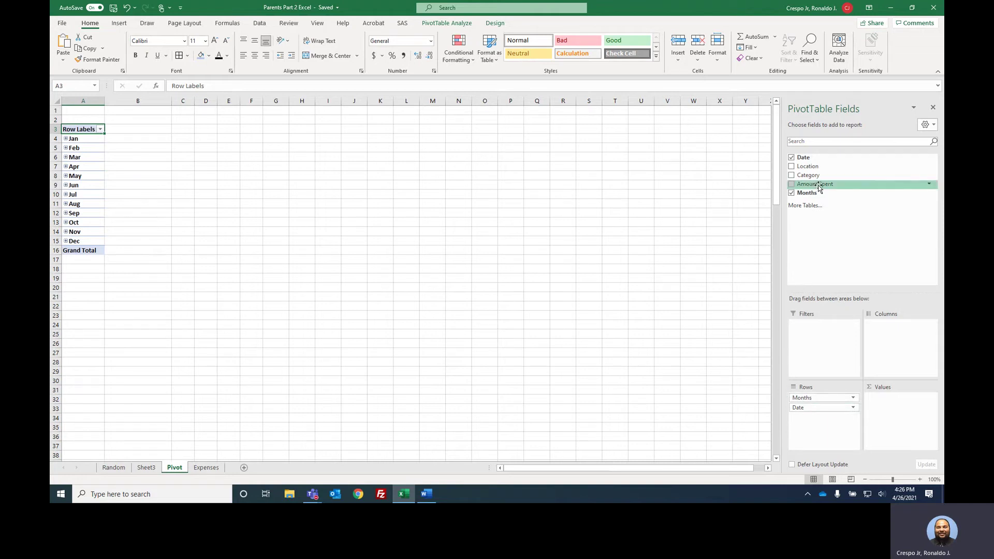
pyautogui.moveTo(819, 185); pyautogui.dragTo(886, 419)
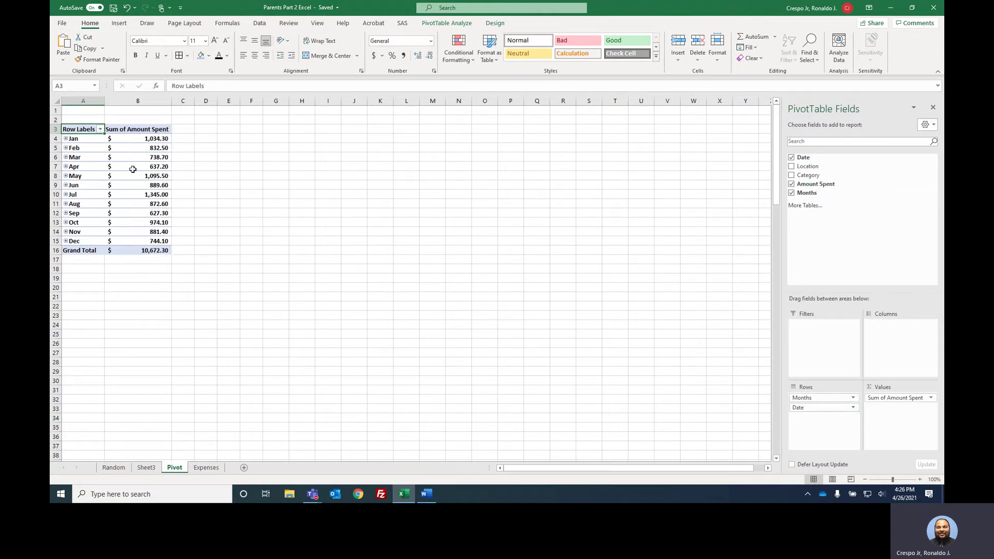
pyautogui.moveTo(137, 155)
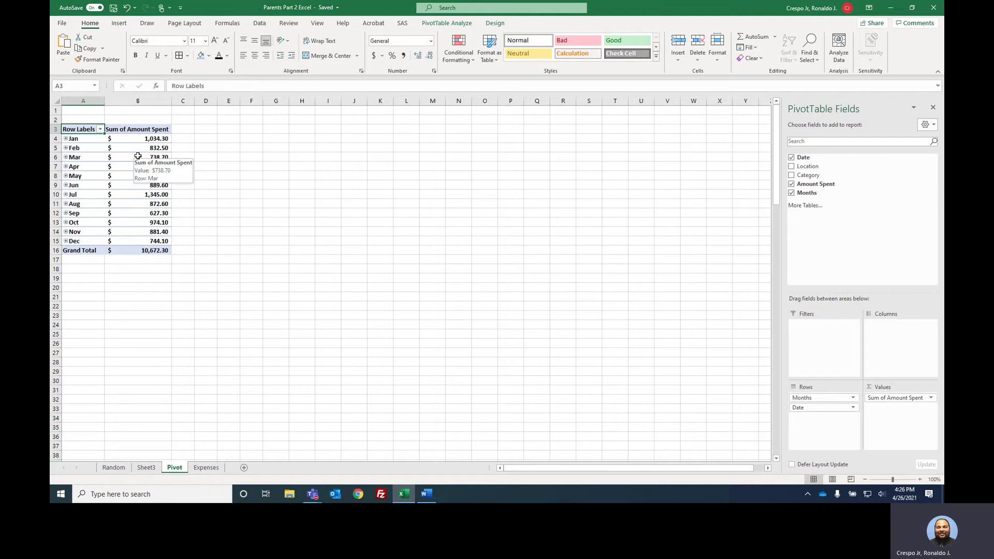
# Step: Expand January into its dates, drill down into the 29-Jan amount on a new detail sheet, and return to the Pivot sheet
pyautogui.click(66, 139)
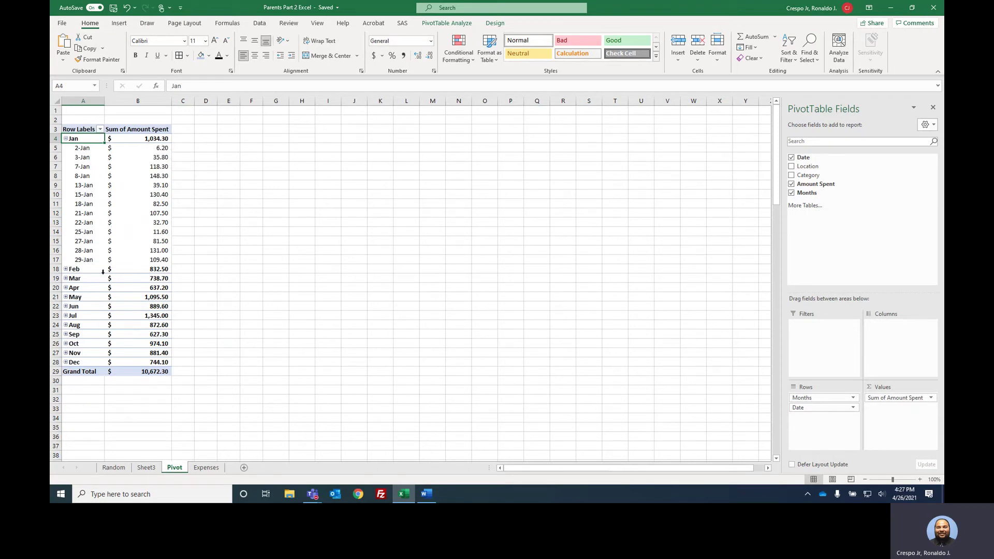
pyautogui.doubleClick(160, 260)
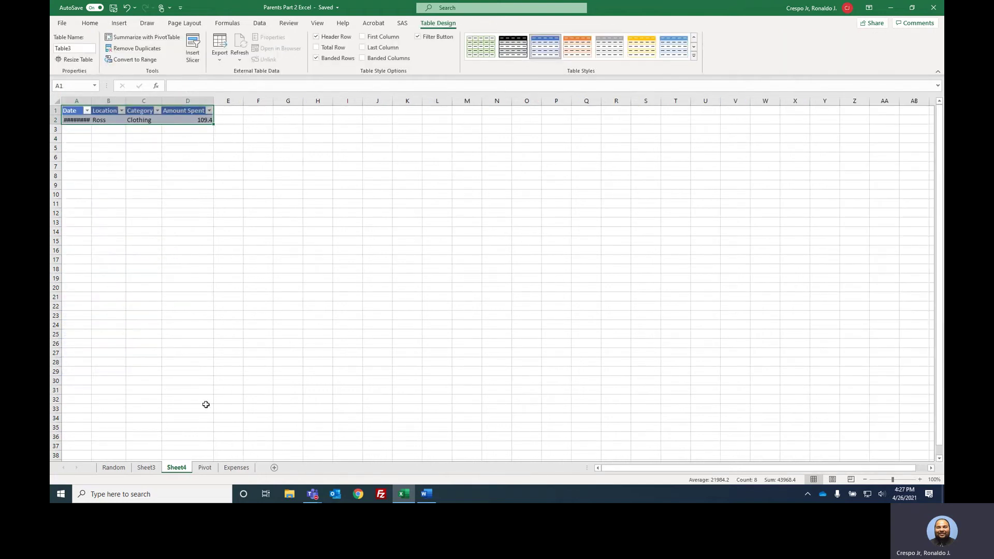
pyautogui.click(206, 468)
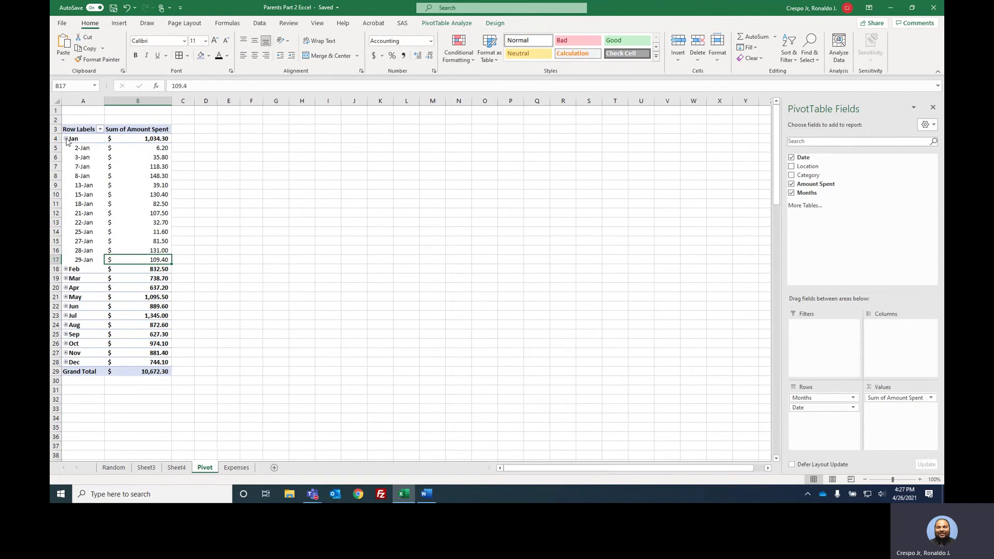
# Step: Collapse January in the PivotTable after reviewing its daily amounts again, and switch to the Expenses sheet
pyautogui.click(65, 138)
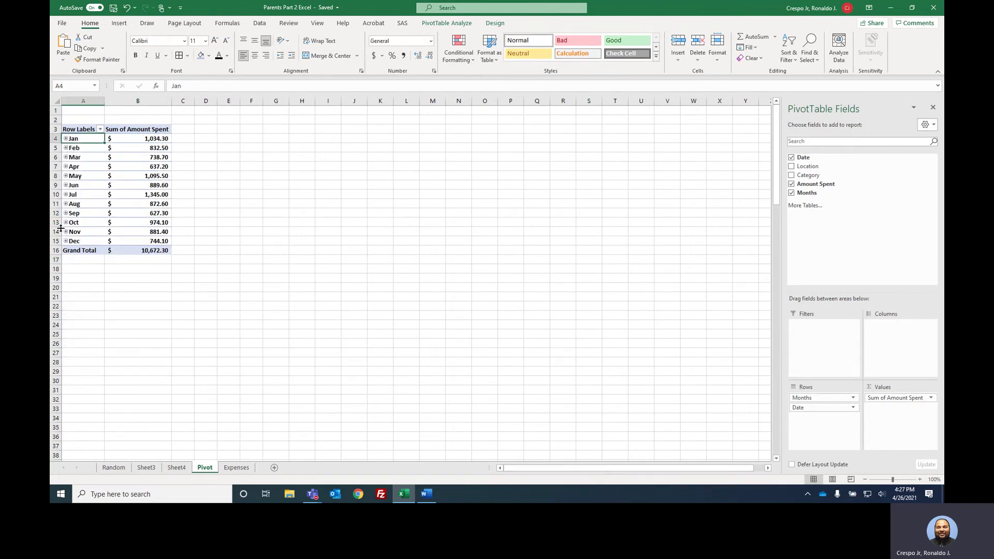
pyautogui.click(66, 138)
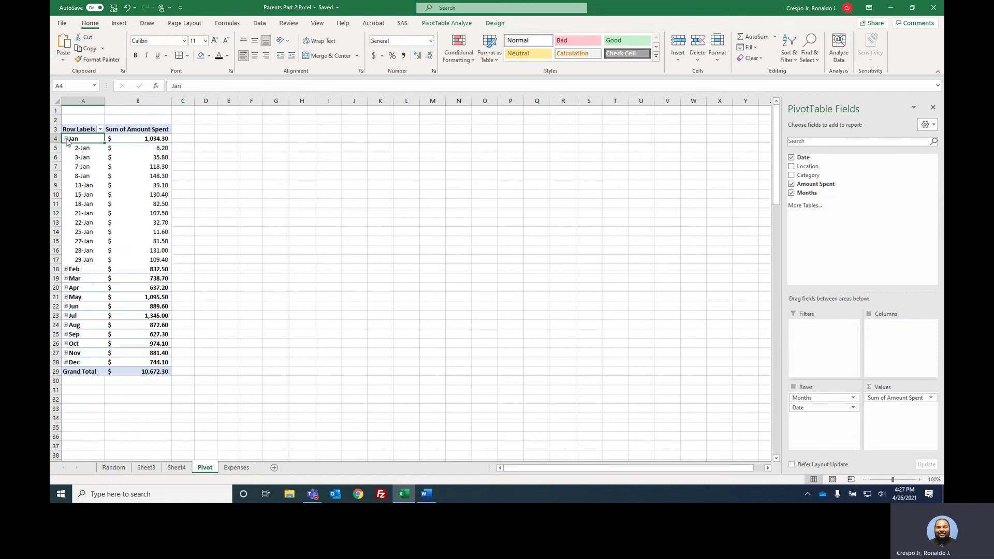
pyautogui.click(66, 139)
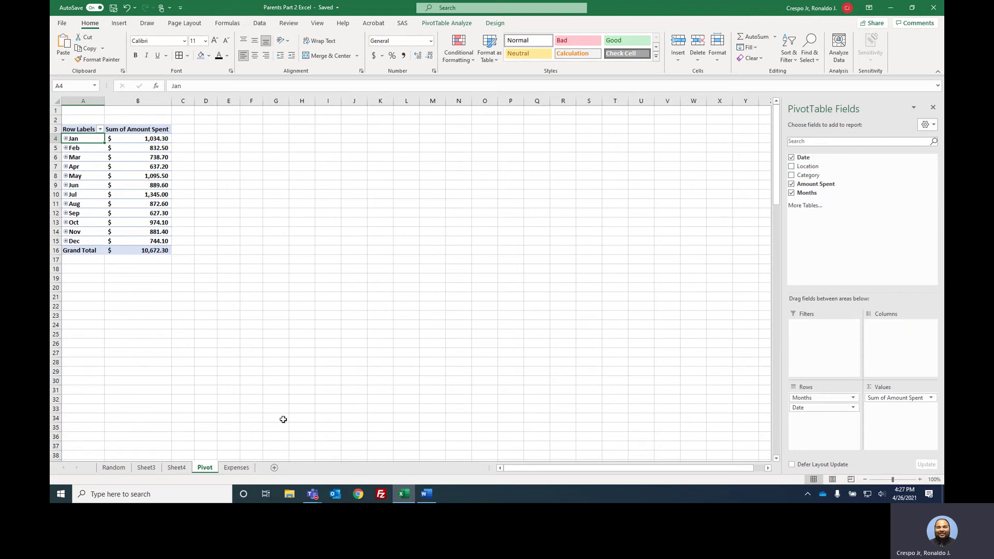
pyautogui.click(236, 468)
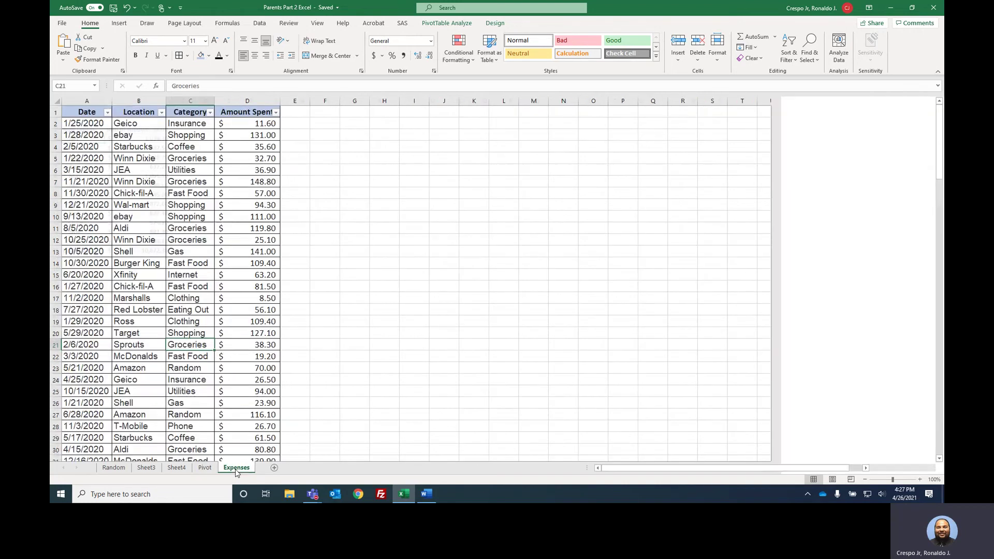